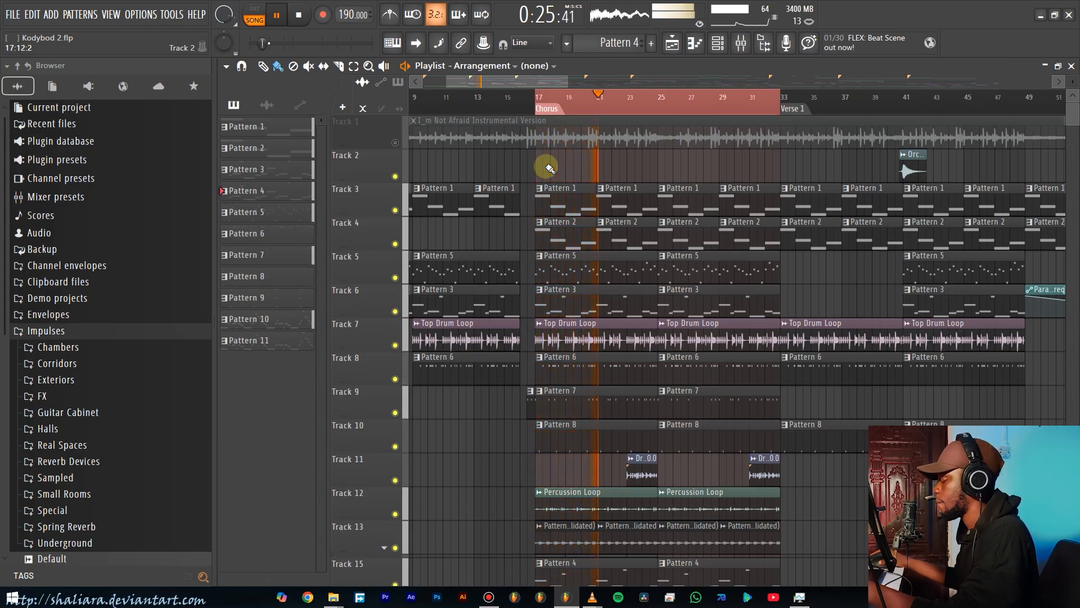
Examine the playlist arrangement from Track 1 down to Track 19 while the chorus plays.
{"action": "scroll", "coordinate": [552, 198], "scroll_direction": "down", "scroll_amount": 8}
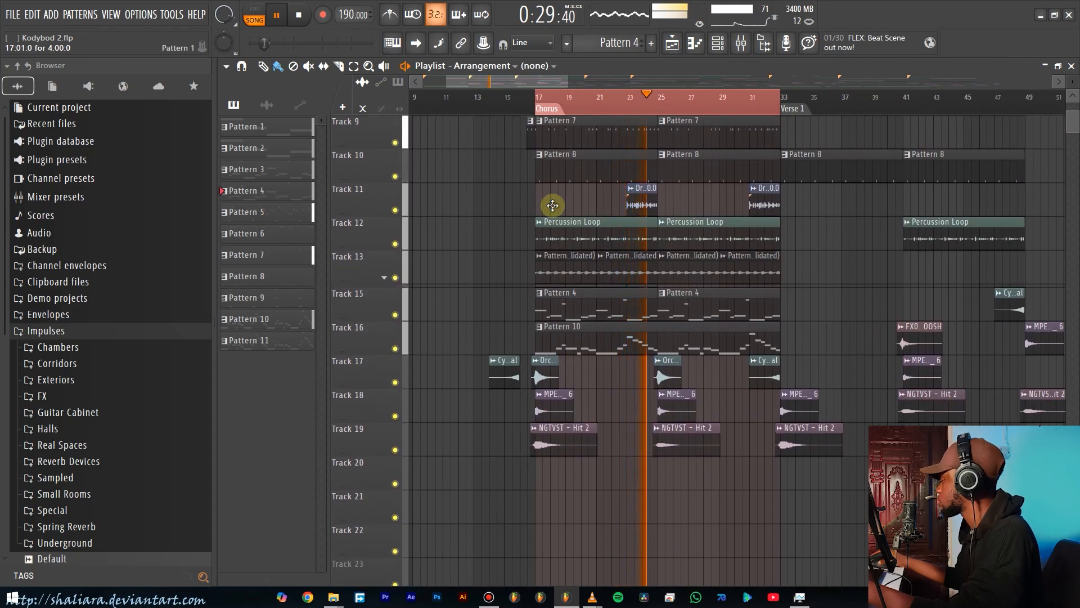
{"action": "scroll", "coordinate": [495, 248], "scroll_direction": "up", "scroll_amount": 3}
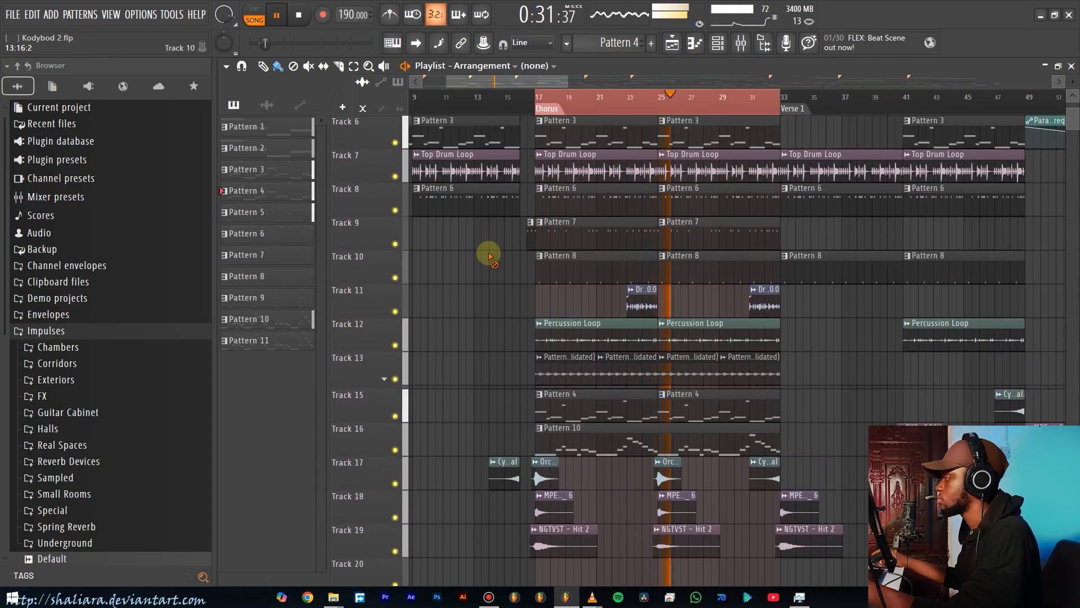
{"action": "scroll", "coordinate": [597, 270], "scroll_direction": "up", "scroll_amount": 5}
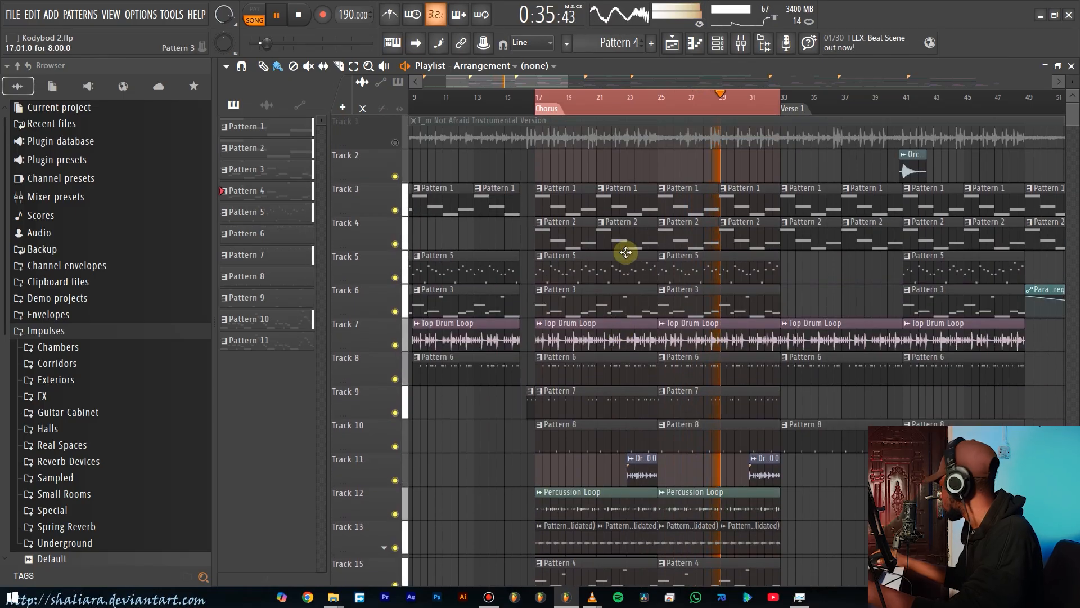
{"action": "scroll", "coordinate": [635, 295], "scroll_direction": "down", "scroll_amount": 2}
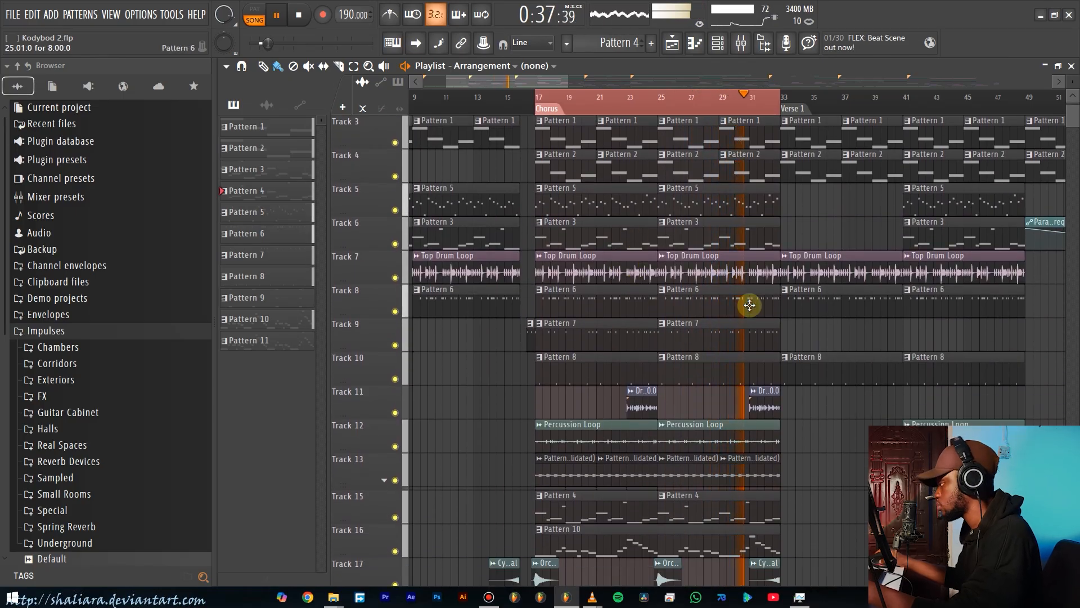
{"action": "scroll", "coordinate": [799, 290], "scroll_direction": "up", "scroll_amount": 2}
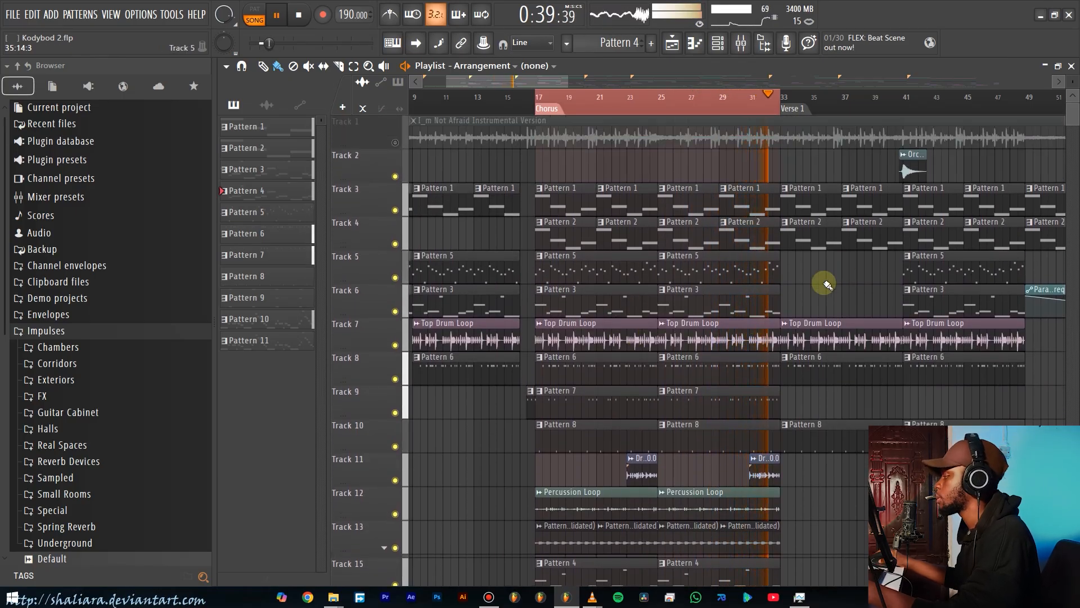
{"action": "scroll", "coordinate": [892, 285], "scroll_direction": "down", "scroll_amount": 2}
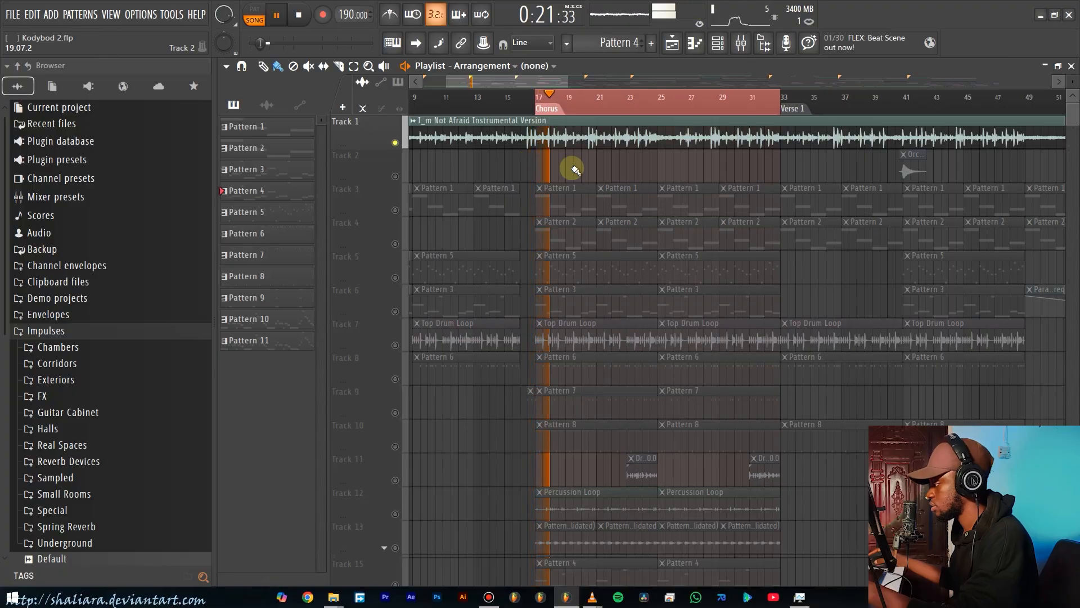
Play the chorus with only playlist Tracks 3 and 4 active to audition Pattern 1 and Pattern 2.
{"action": "scroll", "coordinate": [577, 169], "scroll_direction": "up", "scroll_amount": 2}
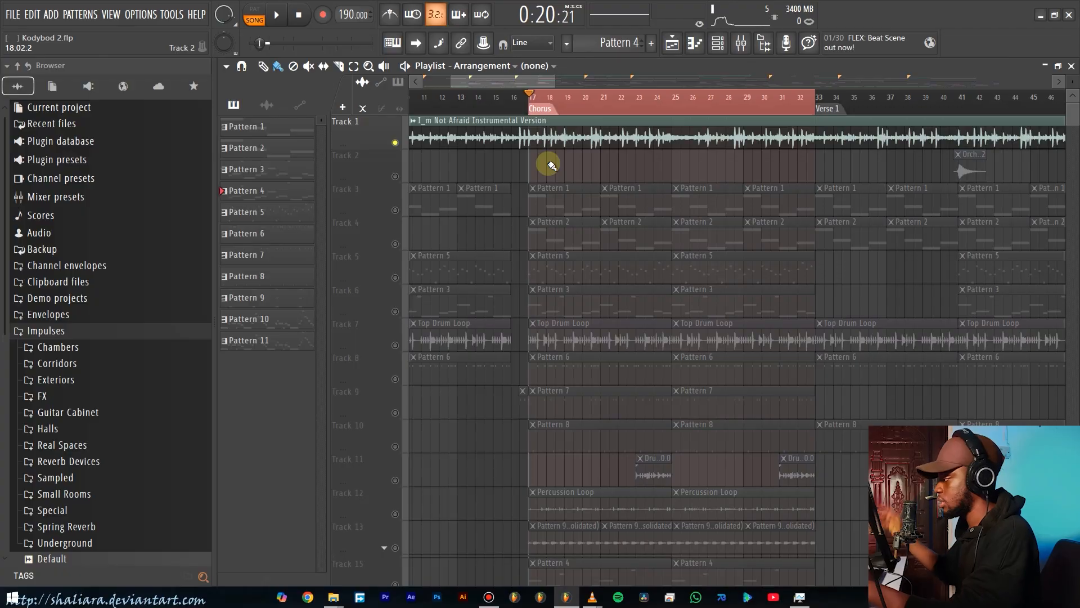
{"action": "key", "text": "space"}
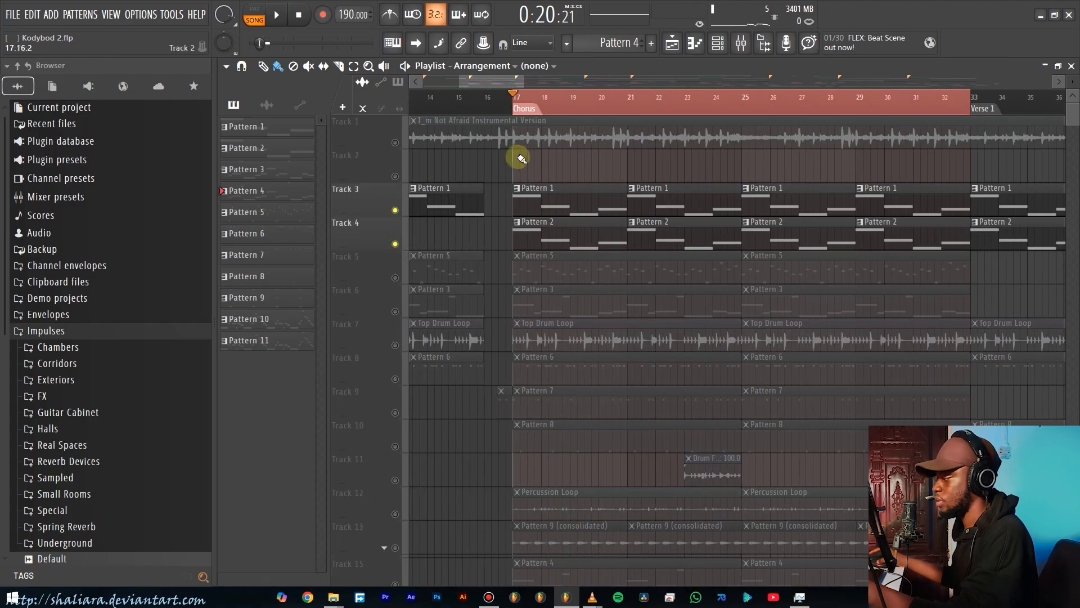
{"action": "key", "text": "space"}
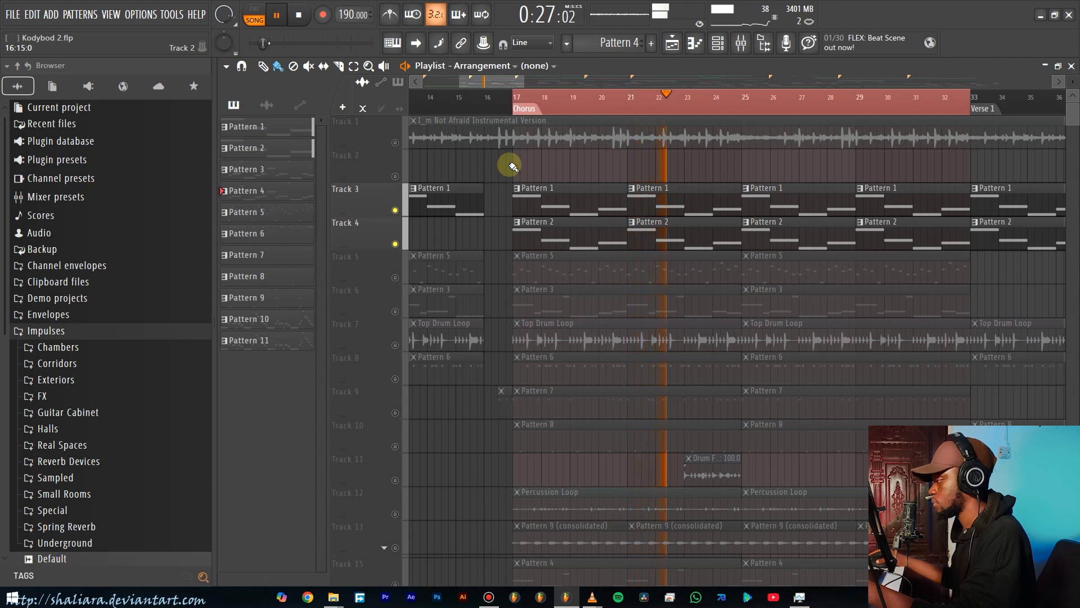
Unmute Track 5 in the playlist so Pattern 5 plays along with Tracks 3 and 4 in the chorus.
{"action": "scroll", "coordinate": [510, 164], "scroll_direction": "down", "scroll_amount": 1}
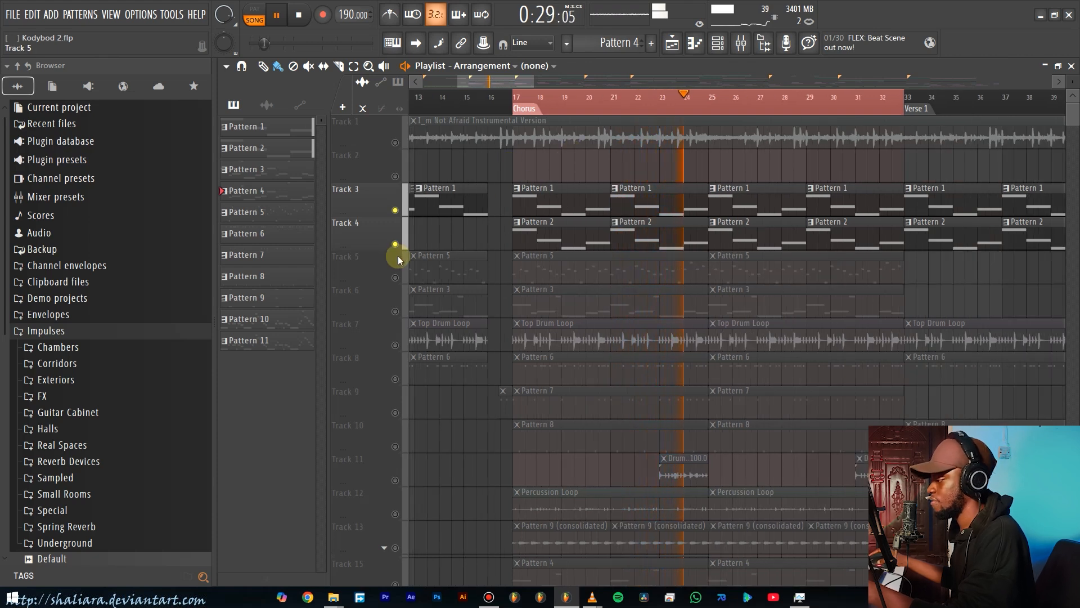
{"action": "left_click", "coordinate": [395, 278]}
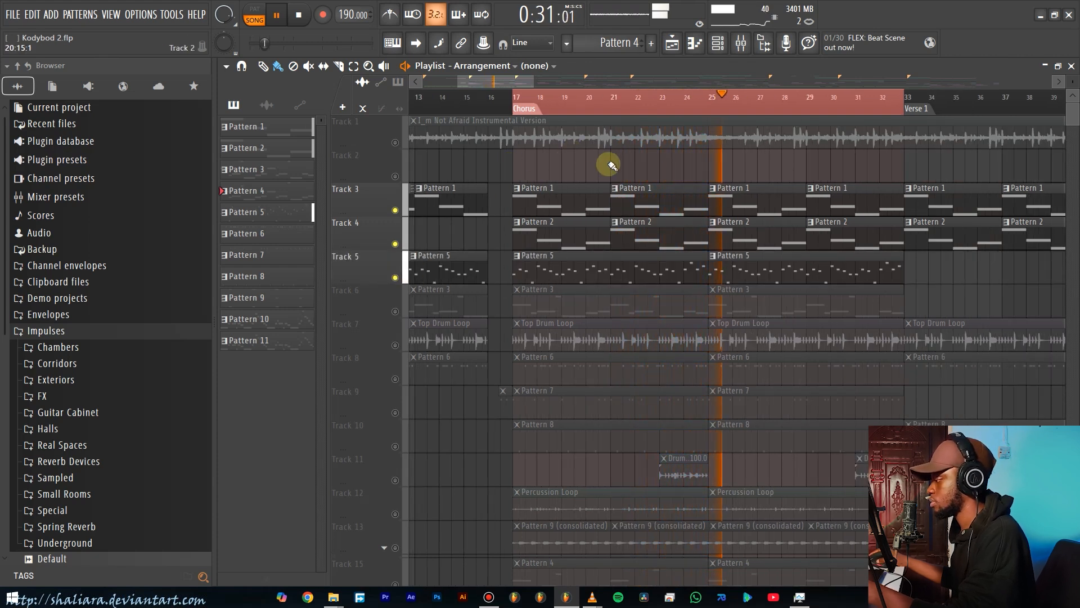
{"action": "scroll", "coordinate": [611, 160], "scroll_direction": "down", "scroll_amount": 1}
{"action": "scroll", "coordinate": [633, 165], "scroll_direction": "down", "scroll_amount": 1}
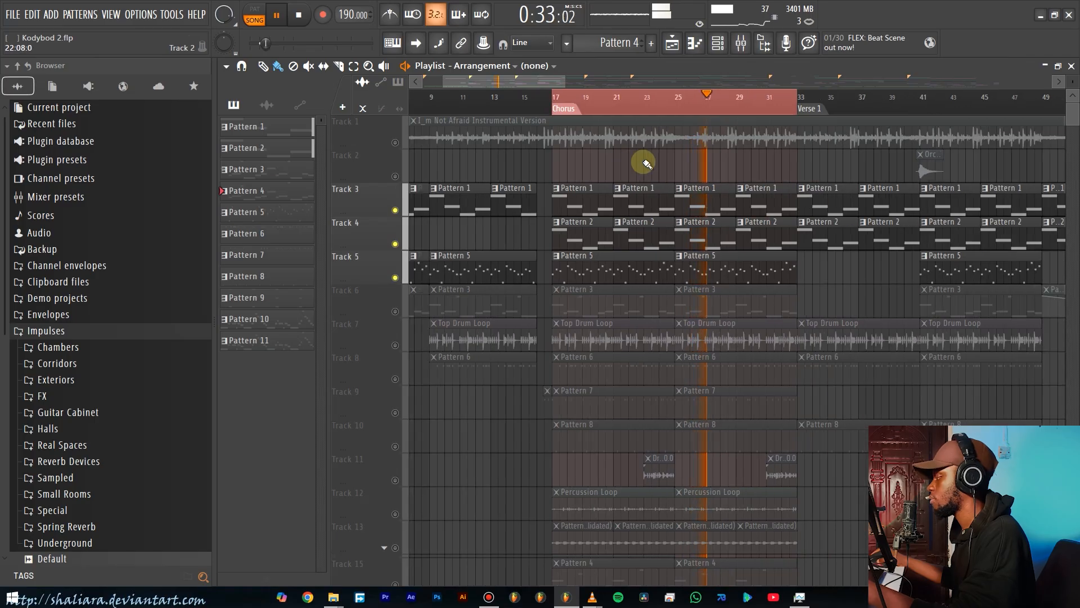
{"action": "scroll", "coordinate": [622, 170], "scroll_direction": "down", "scroll_amount": 2}
{"action": "scroll", "coordinate": [615, 169], "scroll_direction": "down", "scroll_amount": 1}
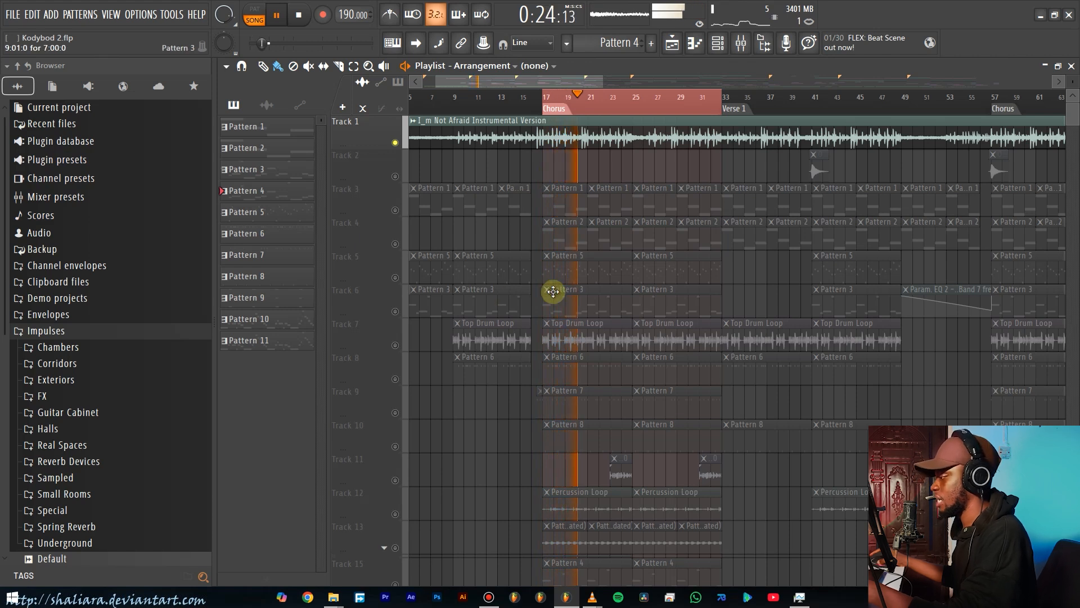
Unmute Track 6 in the playlist and audition Pattern 3 in the chorus.
{"action": "left_click", "coordinate": [396, 312]}
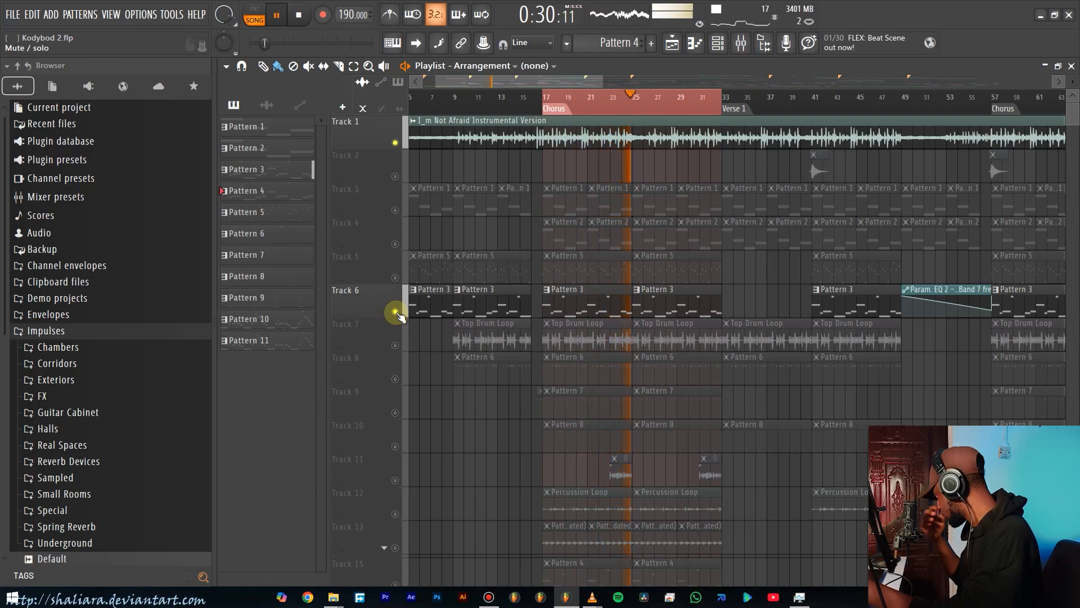
{"action": "key", "text": "space"}
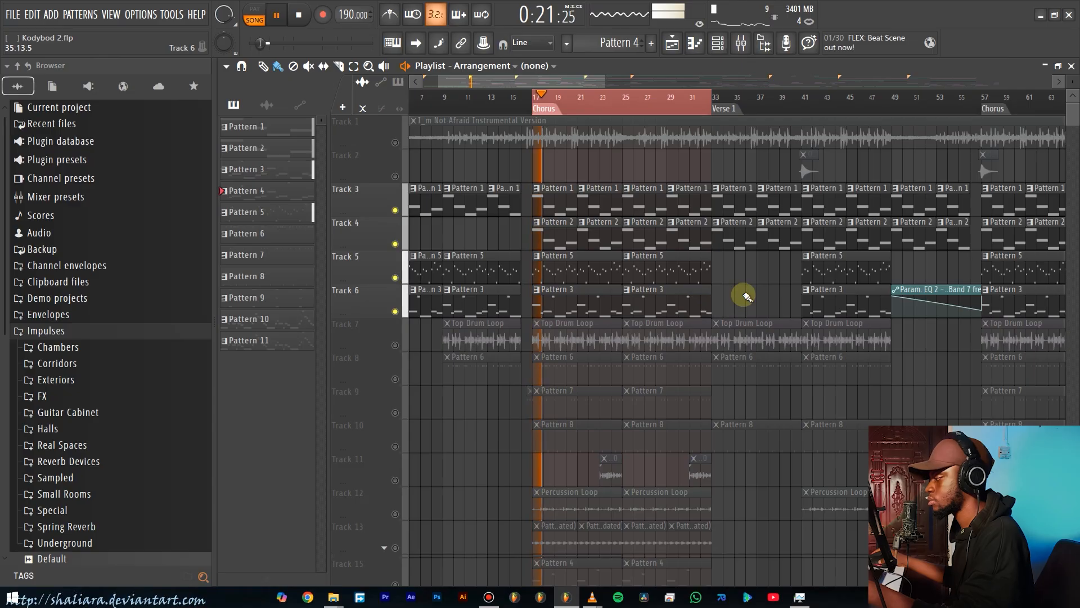
{"action": "scroll", "coordinate": [557, 342], "scroll_direction": "up", "scroll_amount": 3}
{"action": "scroll", "coordinate": [557, 341], "scroll_direction": "down", "scroll_amount": 1}
{"action": "scroll", "coordinate": [558, 342], "scroll_direction": "down", "scroll_amount": 2}
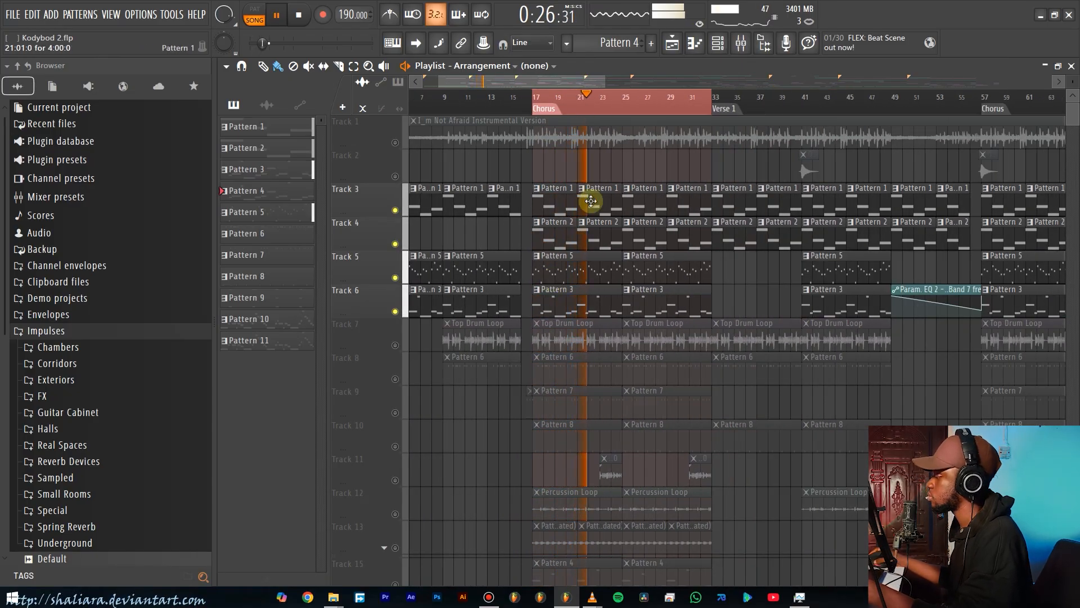
{"action": "scroll", "coordinate": [591, 201], "scroll_direction": "up", "scroll_amount": 2}
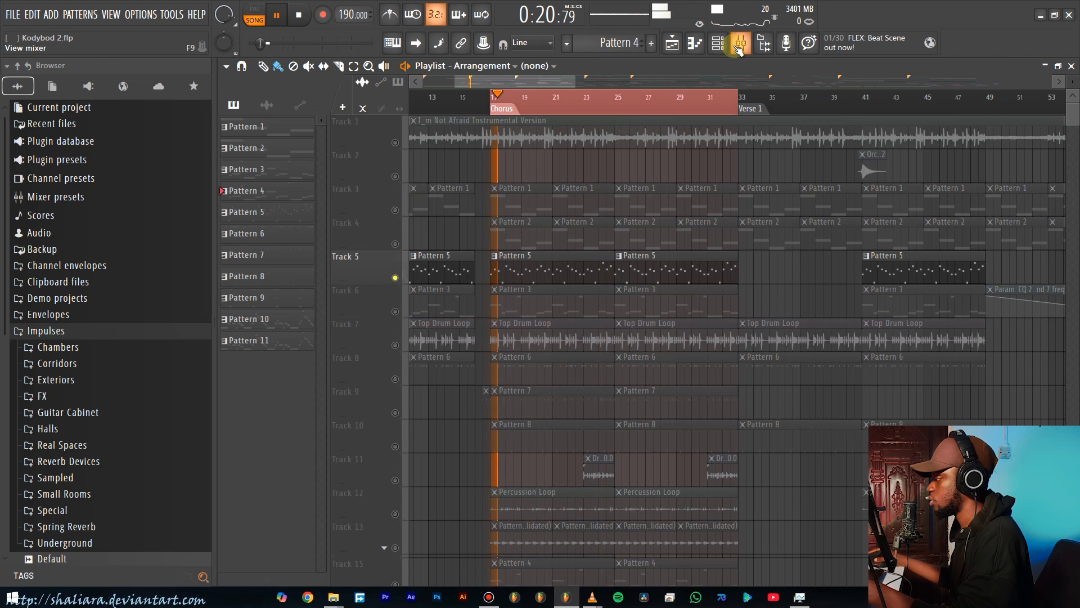
Open the mixer and inspect the Fruity parametric EQ 2 and Saturation Knob effects on Insert 4, then resume playback.
{"action": "key", "text": "F9"}
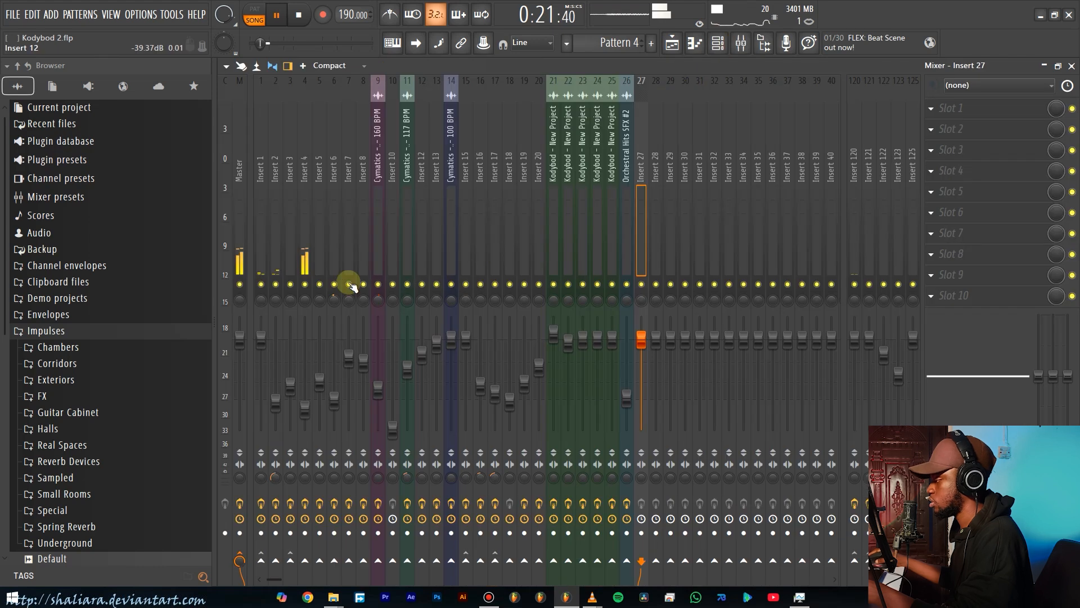
{"action": "left_click", "coordinate": [302, 249]}
{"action": "key", "text": "space"}
{"action": "left_click", "coordinate": [978, 110]}
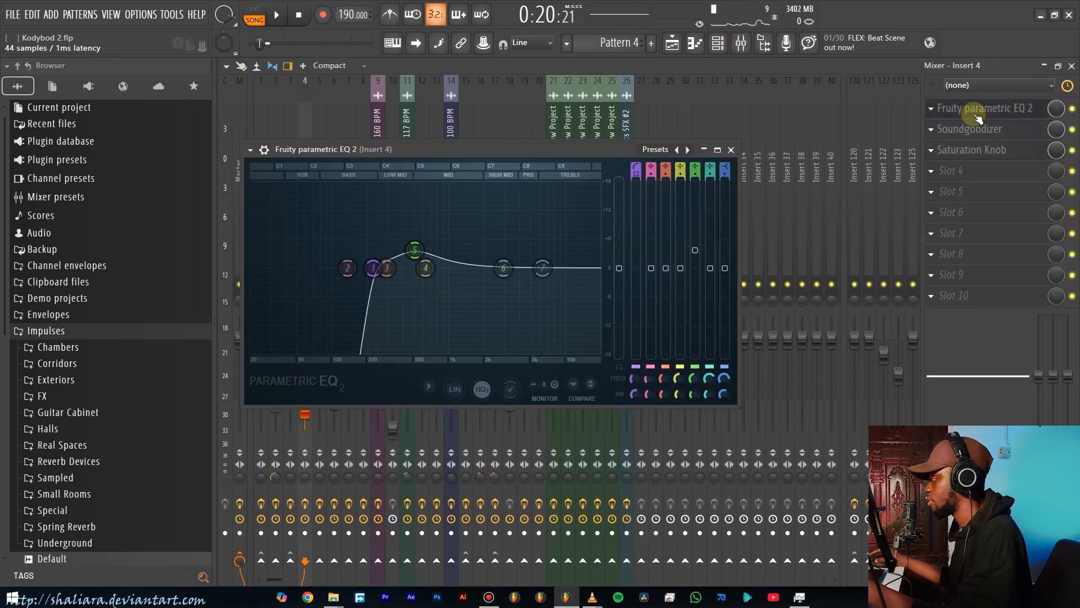
{"action": "key", "text": "Escape"}
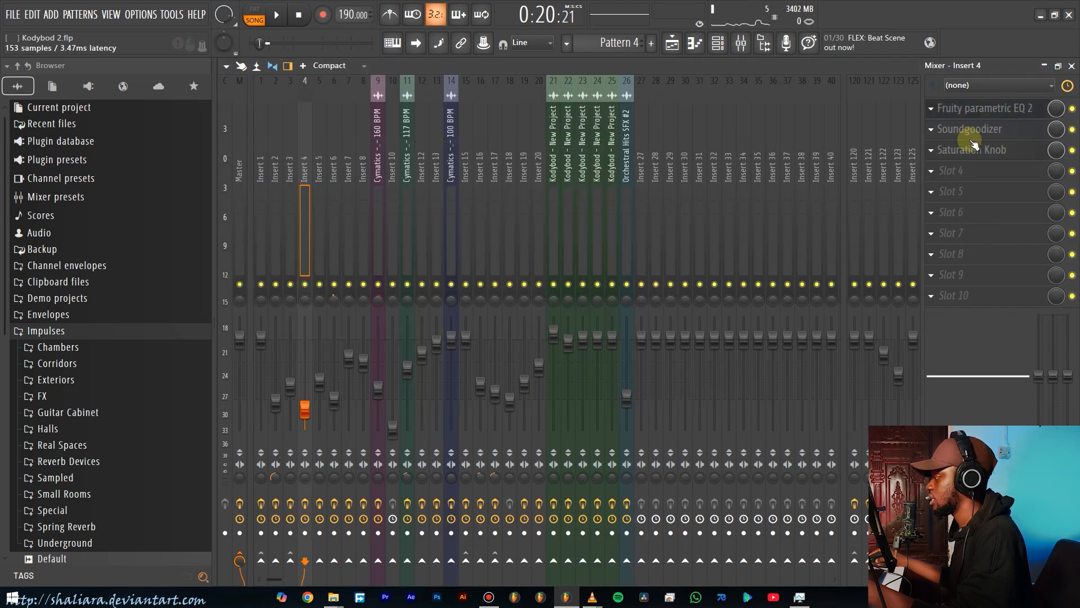
{"action": "left_click", "coordinate": [966, 152]}
{"action": "left_click", "coordinate": [966, 152]}
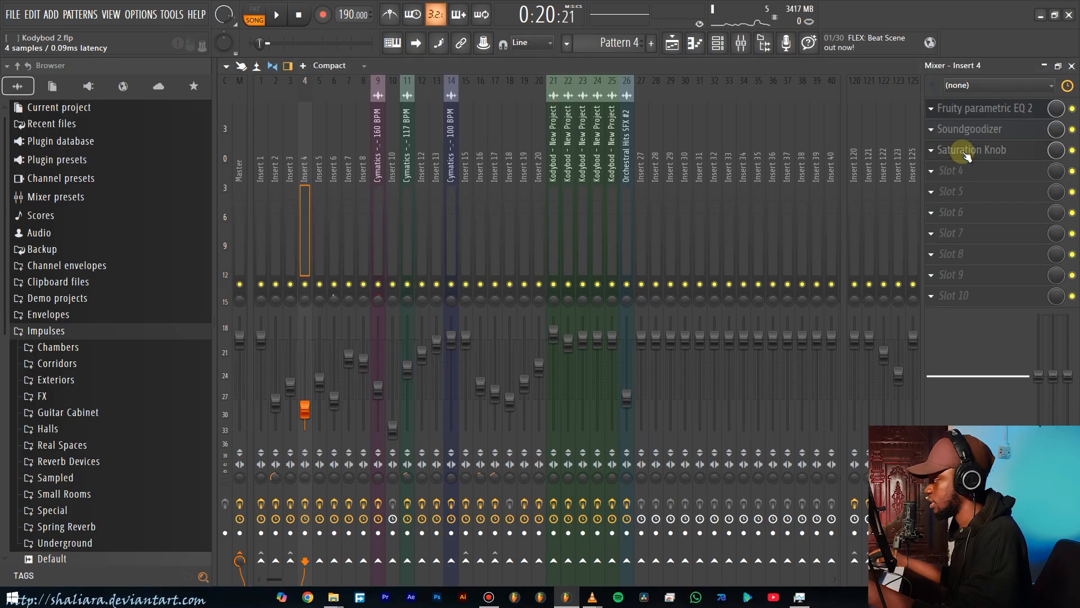
{"action": "key", "text": "space"}
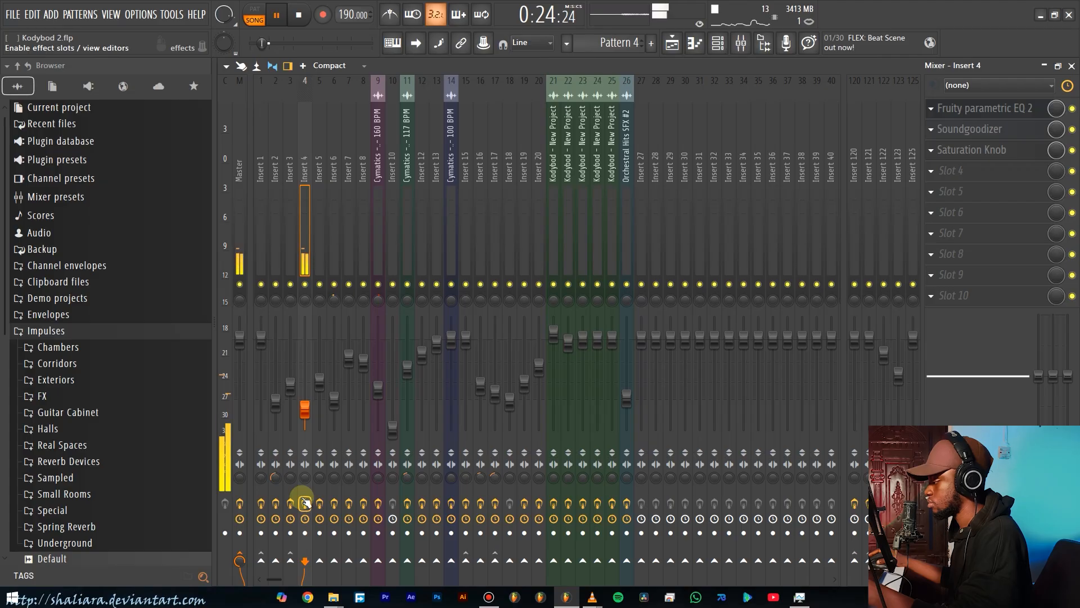
Solo Track 3 in the playlist, unmute Track 4, and play the chorus with just these two tracks.
{"action": "left_click", "coordinate": [673, 43]}
{"action": "key", "text": "space"}
{"action": "left_click", "coordinate": [395, 210], "text": "ctrl"}
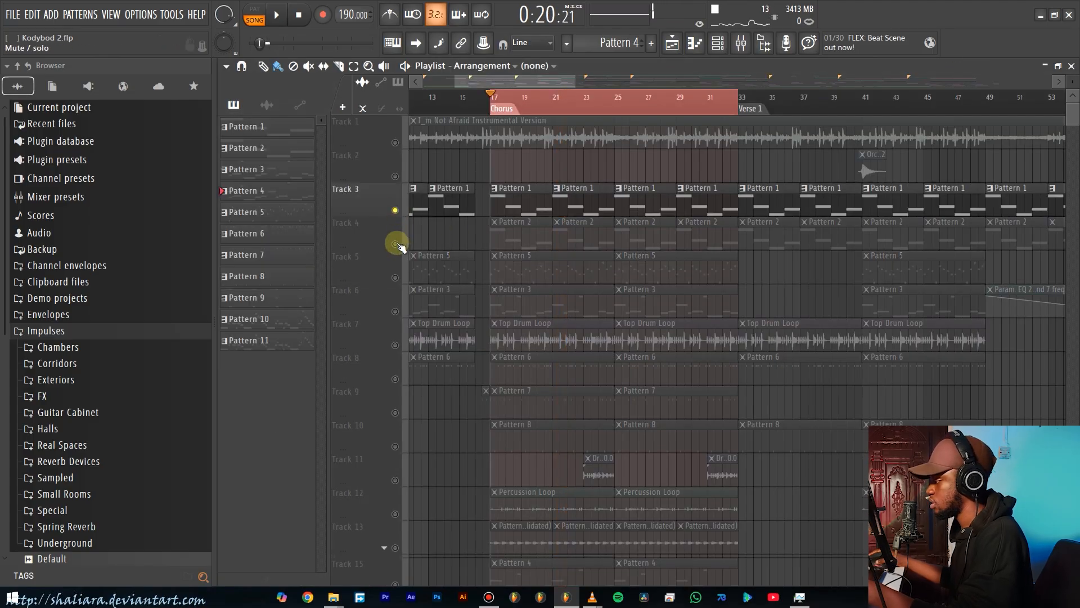
{"action": "left_click", "coordinate": [395, 244]}
{"action": "key", "text": "space"}
Select Insert 2 in the mixer and solo it.
{"action": "left_click", "coordinate": [742, 43]}
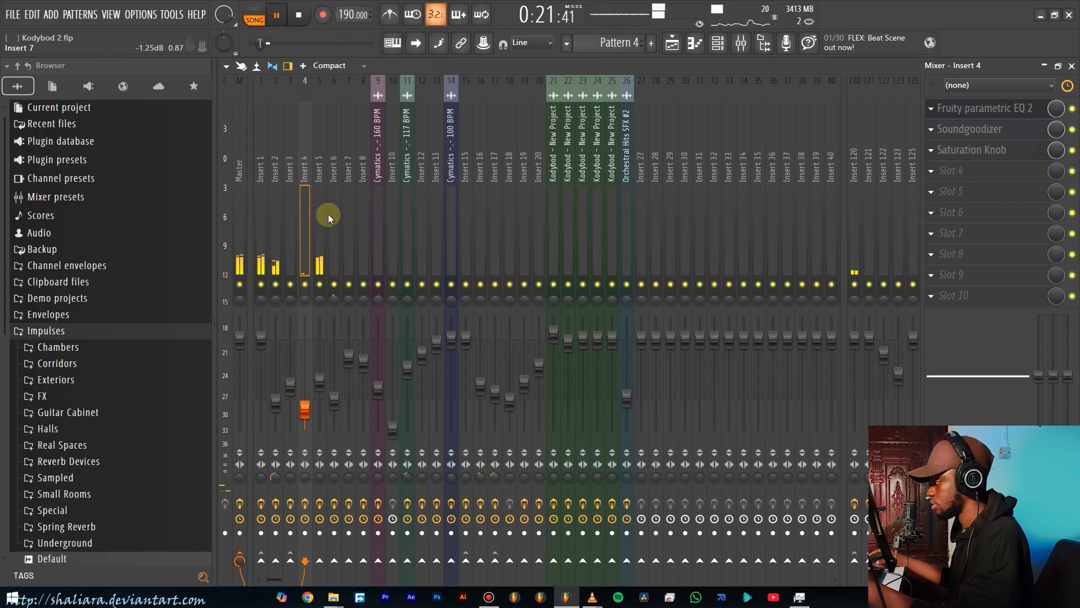
{"action": "left_click", "coordinate": [274, 244]}
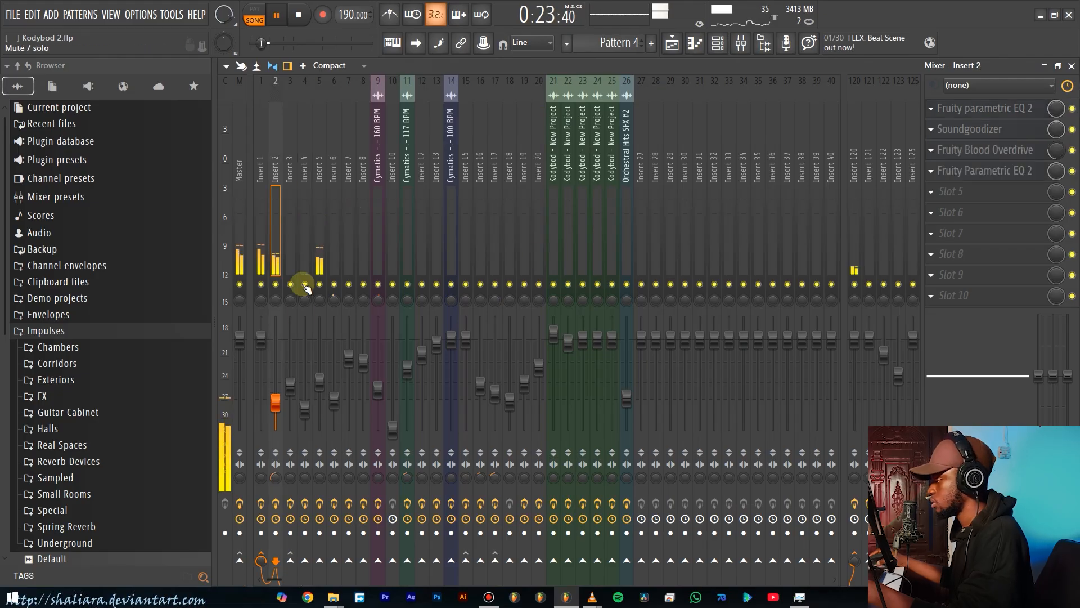
{"action": "left_click", "coordinate": [275, 284], "text": "ctrl"}
Inspect the effects on Insert 2, including both parametric EQs and Fruity Blood Overdrive, while the chorus plays.
{"action": "left_click", "coordinate": [970, 111]}
{"action": "left_click", "coordinate": [970, 111]}
{"action": "left_click", "coordinate": [976, 115]}
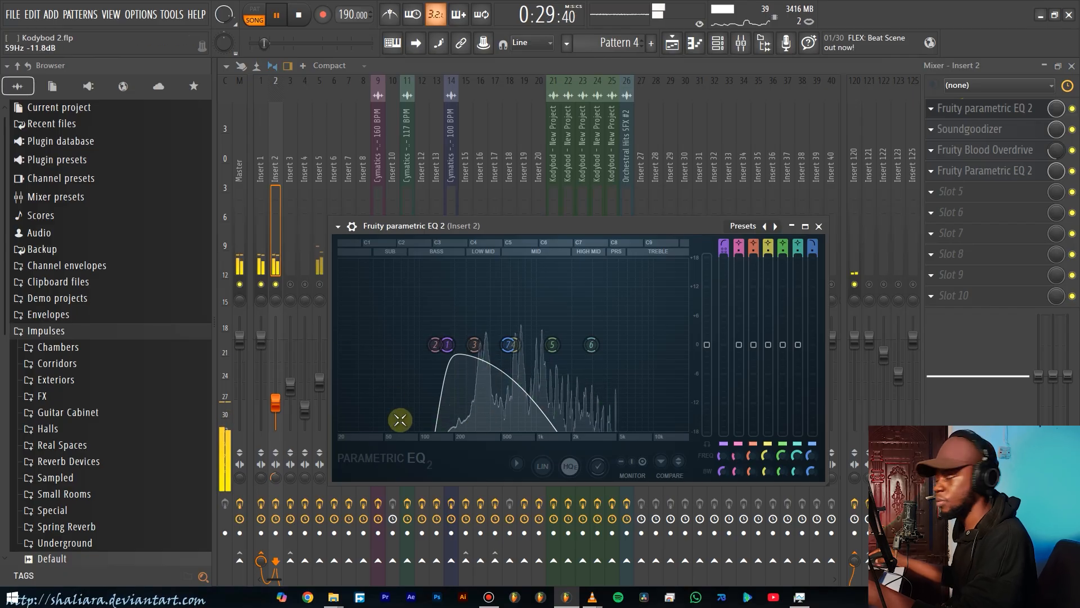
{"action": "left_click", "coordinate": [1002, 136]}
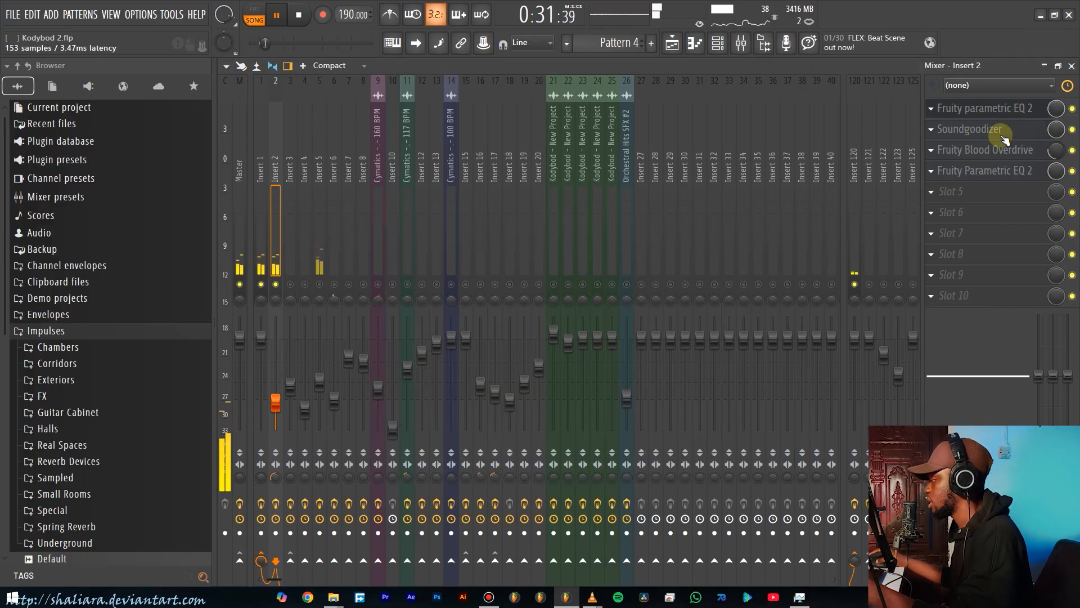
{"action": "left_click", "coordinate": [1004, 151]}
{"action": "left_click", "coordinate": [1003, 152]}
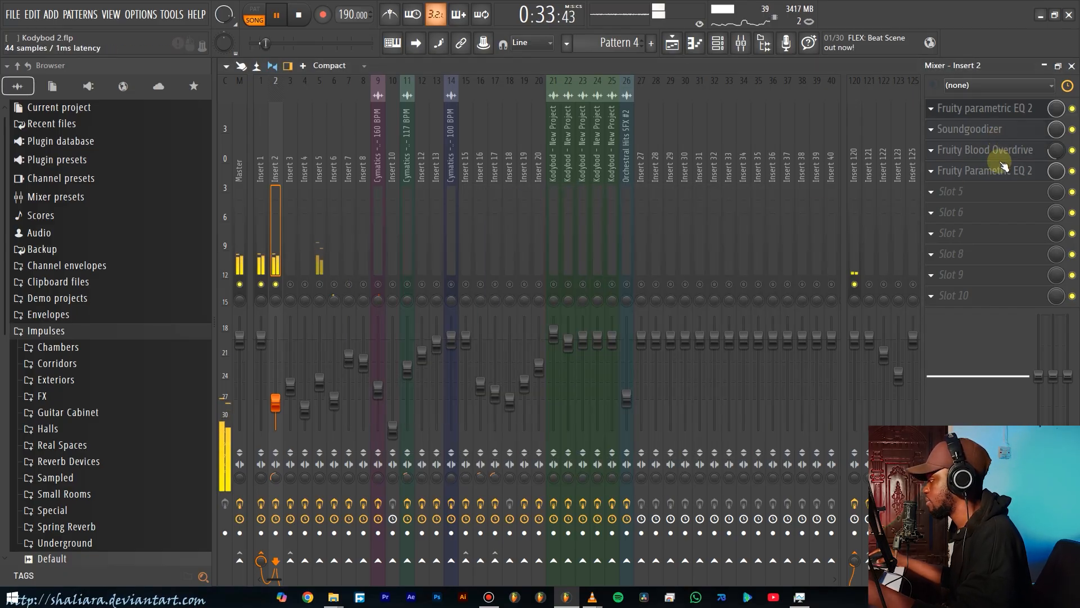
{"action": "left_click", "coordinate": [987, 185]}
{"action": "left_click", "coordinate": [983, 171]}
{"action": "left_click", "coordinate": [982, 171]}
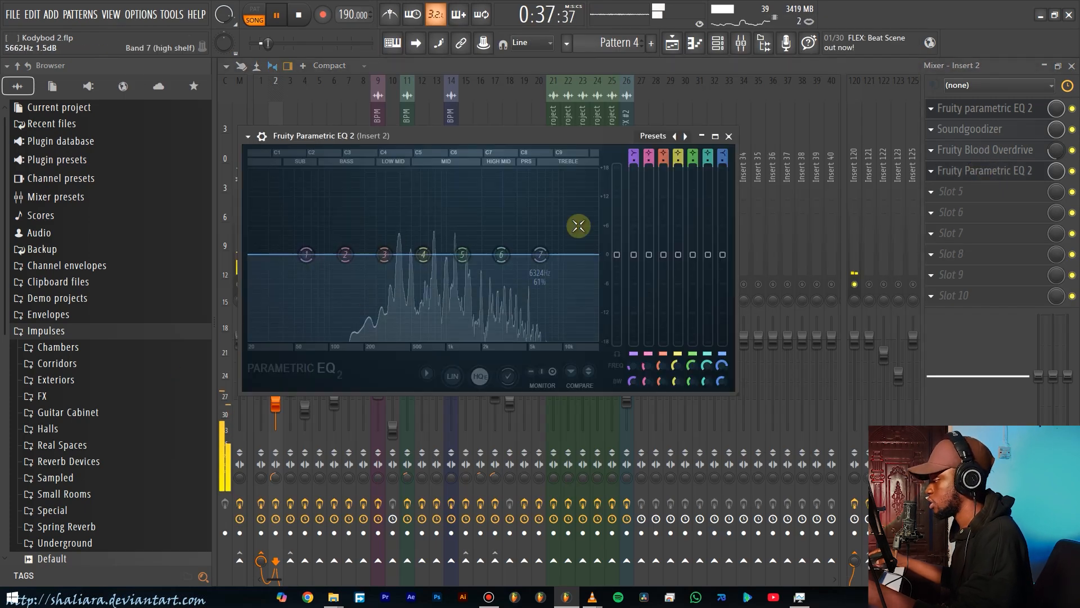
{"action": "left_click", "coordinate": [729, 137]}
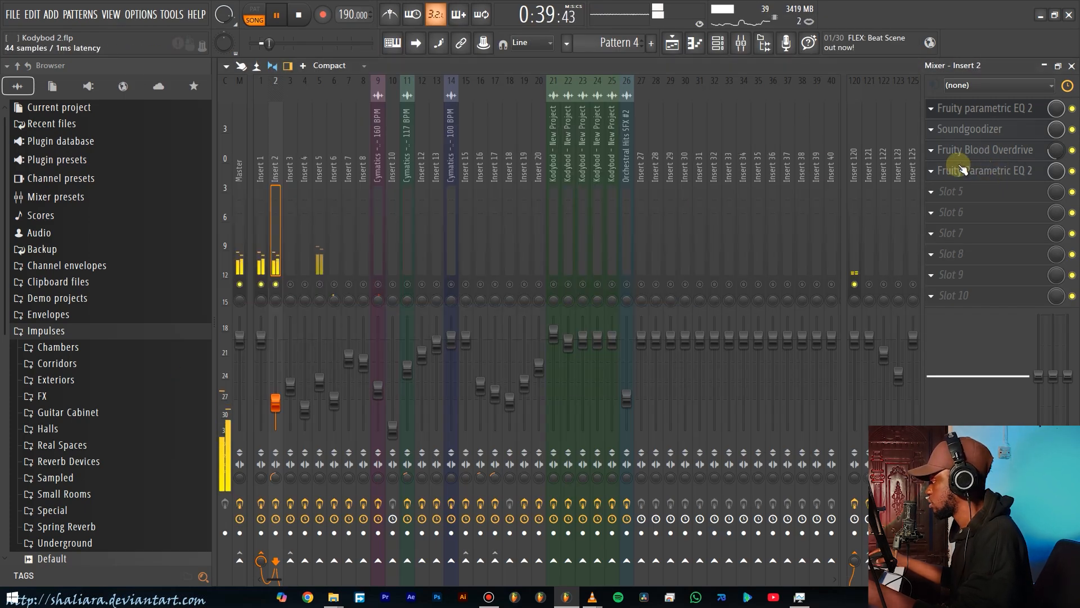
Delete the Fruity Parametric EQ 2 from slot 4 of Insert 2.
{"action": "left_click", "coordinate": [933, 171]}
{"action": "left_click", "coordinate": [951, 207]}
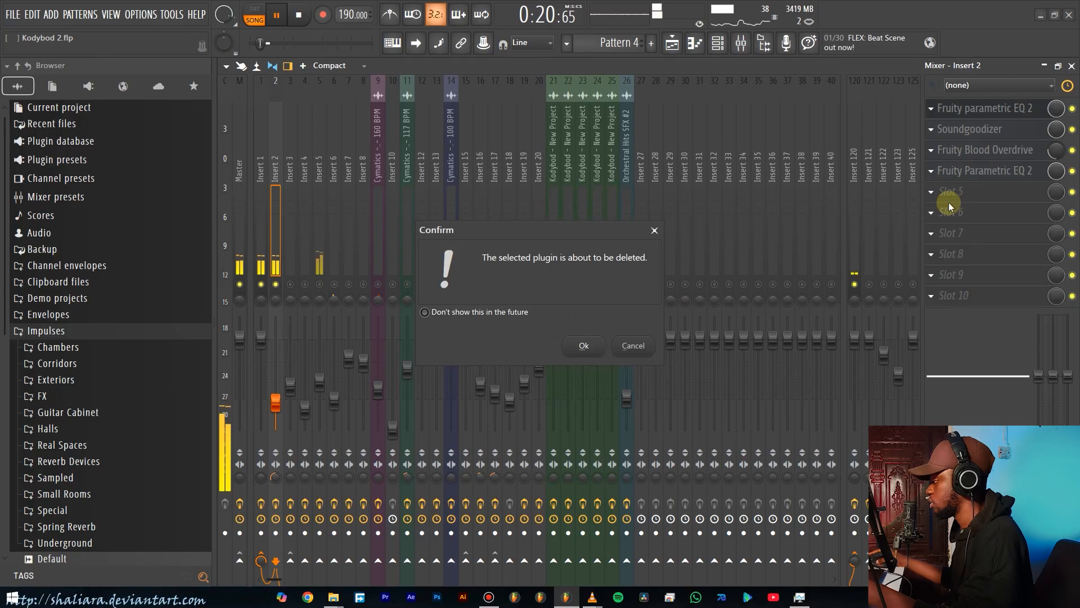
{"action": "left_click", "coordinate": [580, 343]}
Unmute Insert 5 alongside Insert 2 in the mixer and view the Fruity parametric EQ 2 in its slot 1.
{"action": "left_click", "coordinate": [320, 284]}
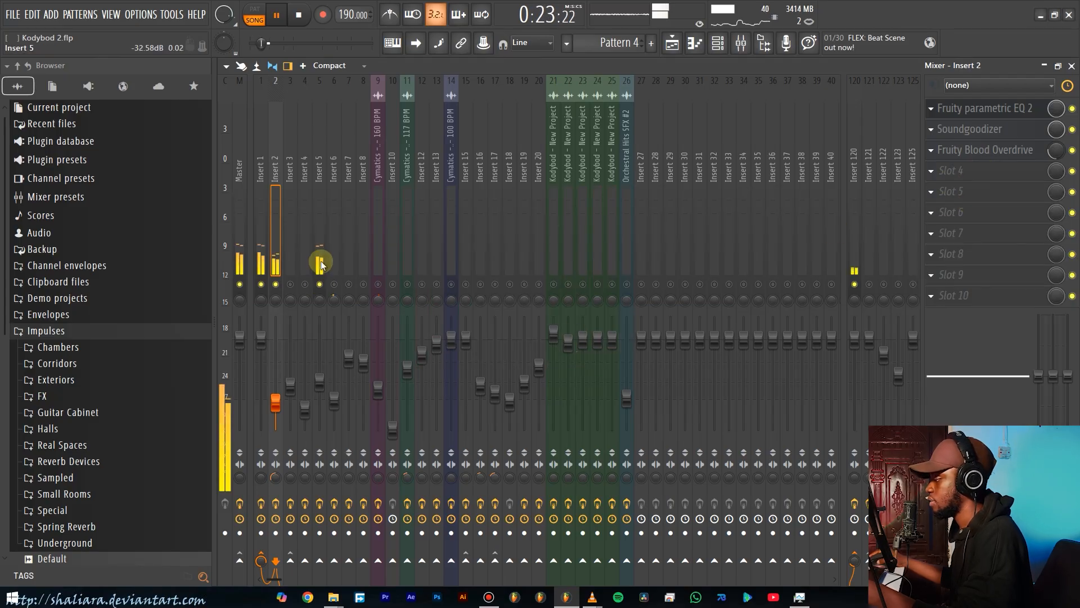
{"action": "left_click", "coordinate": [321, 265]}
{"action": "left_click", "coordinate": [972, 115]}
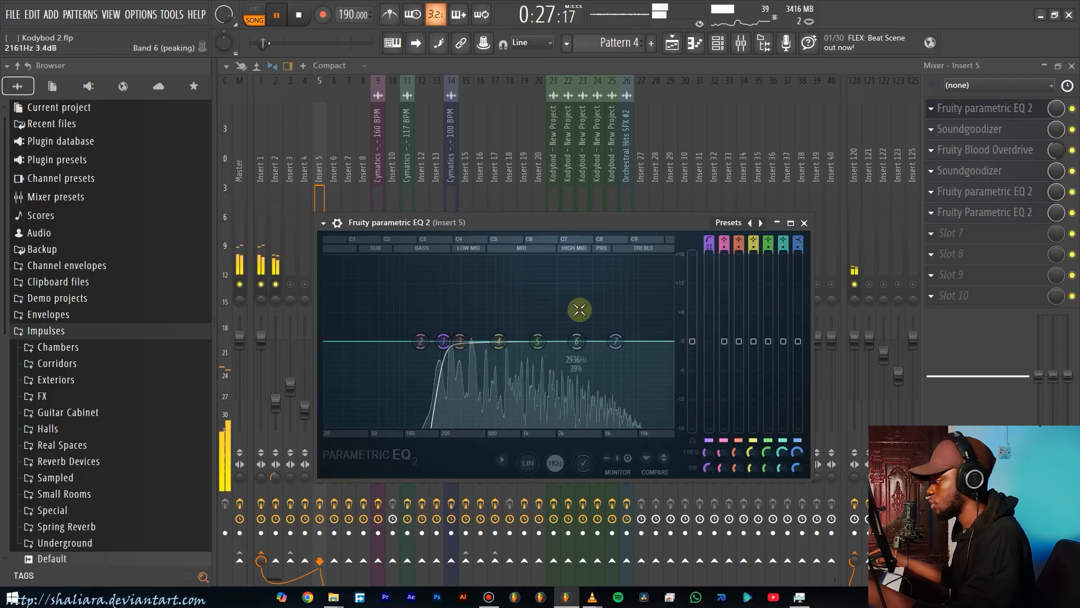
Inspect the two Soundgoodizers and the Fruity Blood Overdrive on Insert 5 while the chorus plays.
{"action": "left_click", "coordinate": [975, 135]}
{"action": "left_click", "coordinate": [977, 136]}
{"action": "left_click", "coordinate": [979, 152]}
{"action": "left_click", "coordinate": [978, 151]}
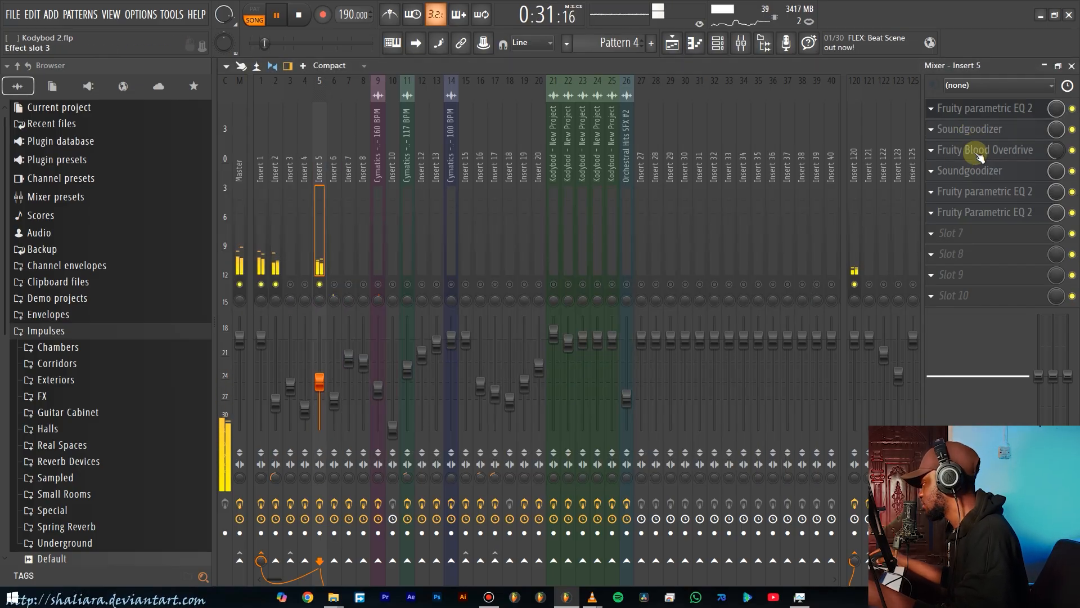
{"action": "left_click", "coordinate": [974, 172]}
{"action": "left_click", "coordinate": [977, 181]}
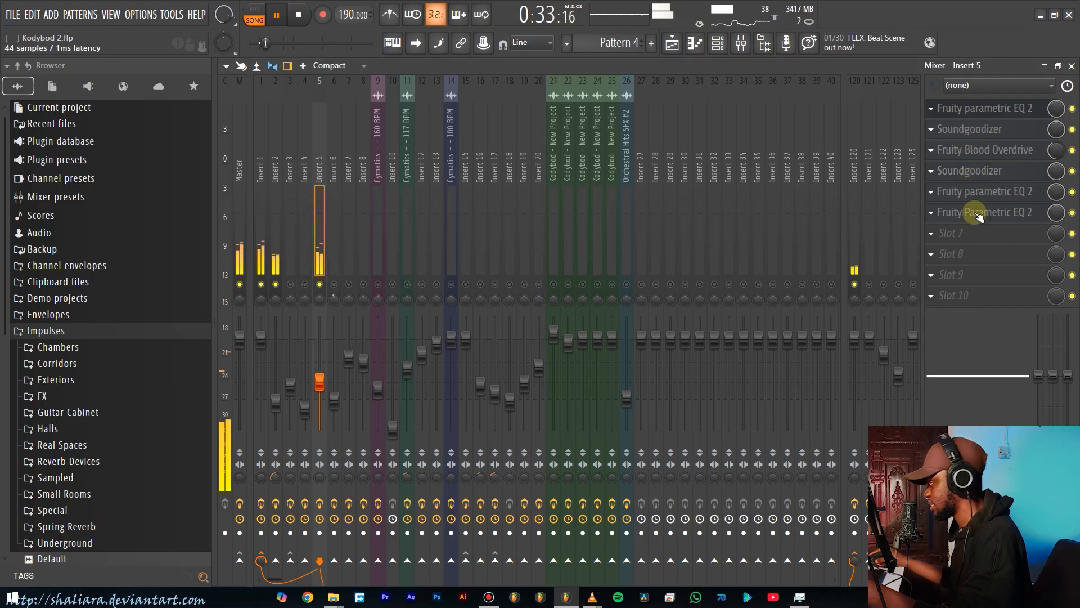
Inspect the parametric EQ curves in slots 5 and 6 of Insert 5.
{"action": "left_click", "coordinate": [982, 197]}
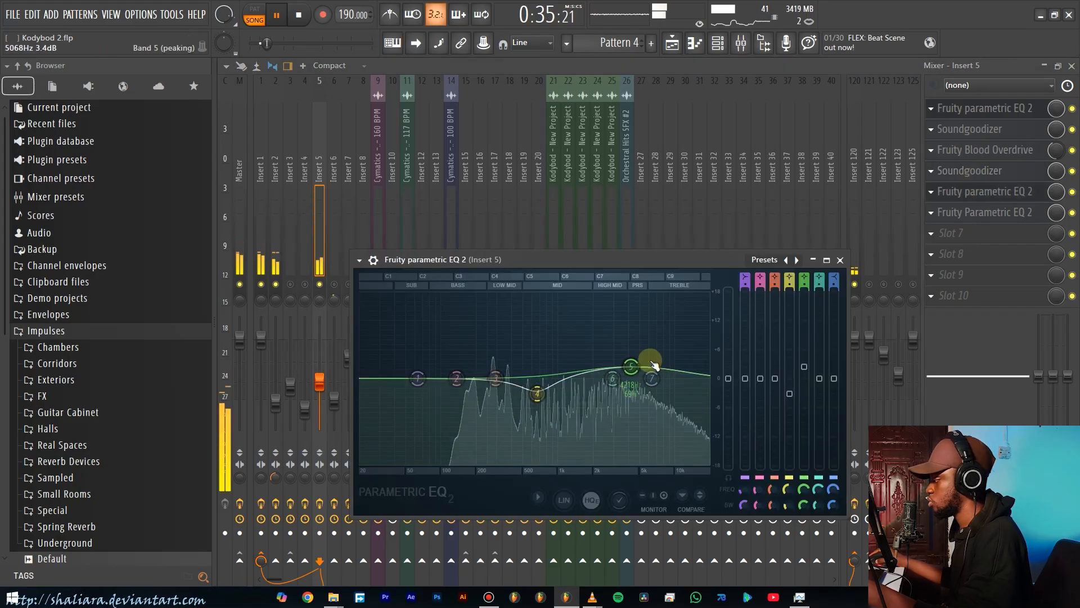
{"action": "left_click", "coordinate": [979, 211]}
{"action": "left_click_drag", "start_coordinate": [554, 293], "coordinate": [557, 318]}
{"action": "left_click", "coordinate": [860, 176]}
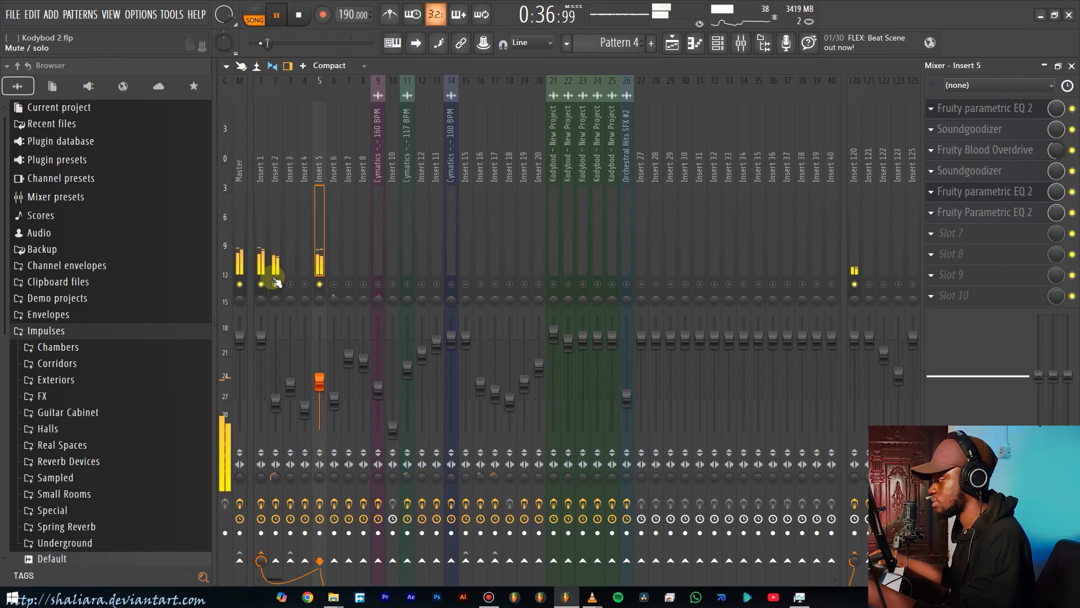
Review Insert 2, Insert 5 and Insert 120 in the mixer by selecting each in turn.
{"action": "left_click", "coordinate": [273, 220]}
{"action": "left_click", "coordinate": [319, 229]}
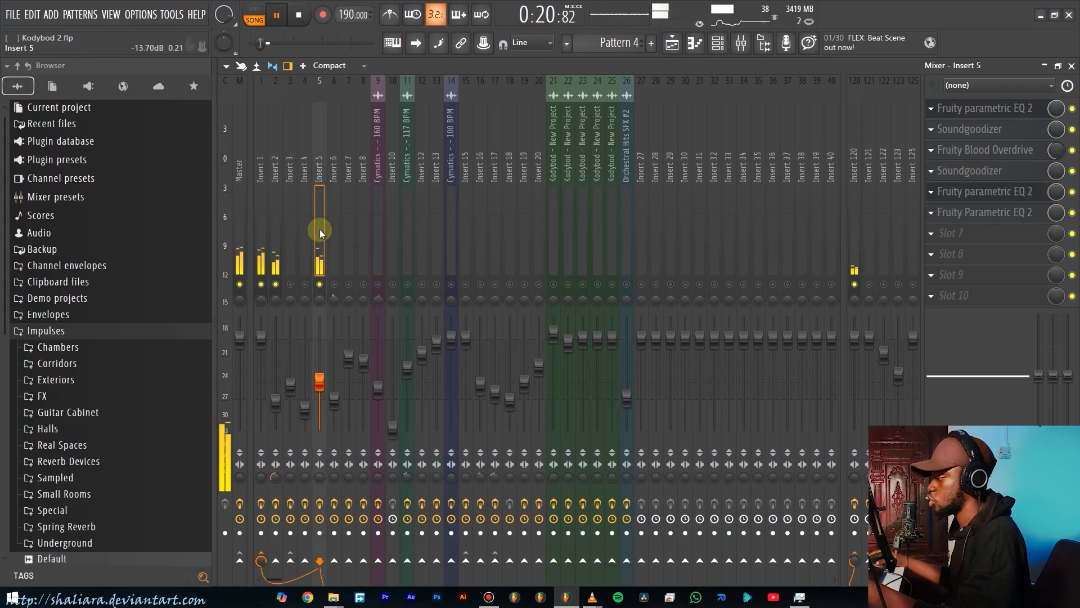
{"action": "left_click", "coordinate": [855, 267]}
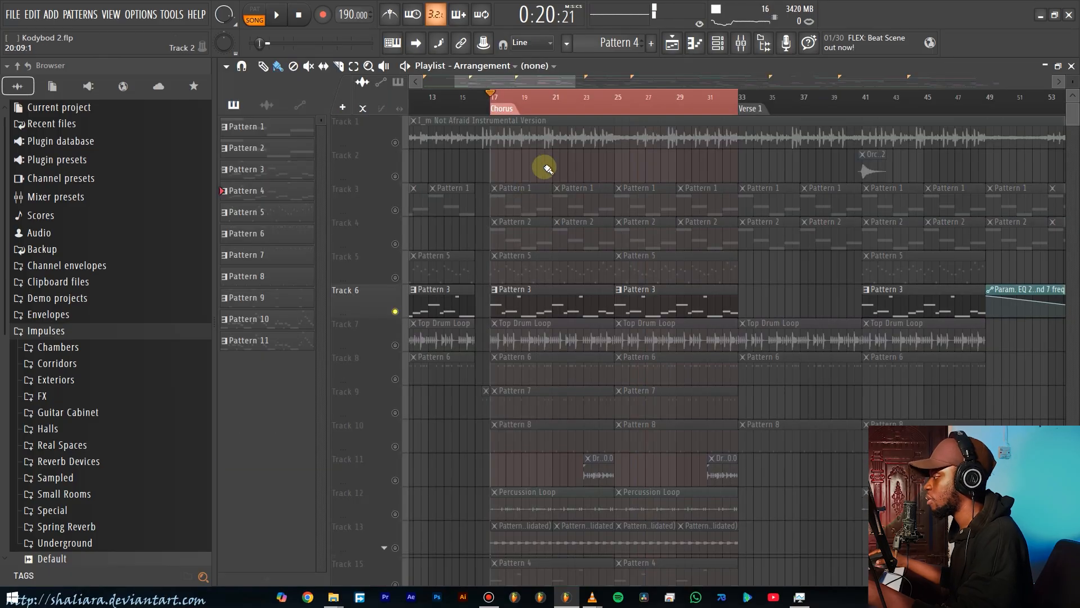
Select Insert 3 in the mixer and inspect the Fruity parametric EQ 2 in its slot 1 during playback.
{"action": "left_click", "coordinate": [741, 42]}
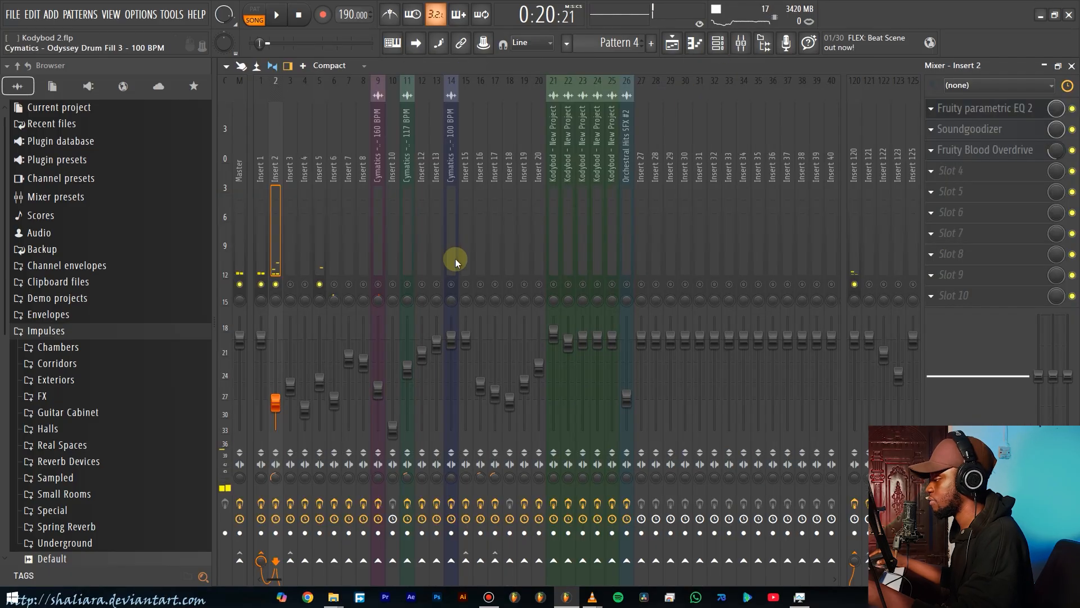
{"action": "left_click", "coordinate": [287, 245]}
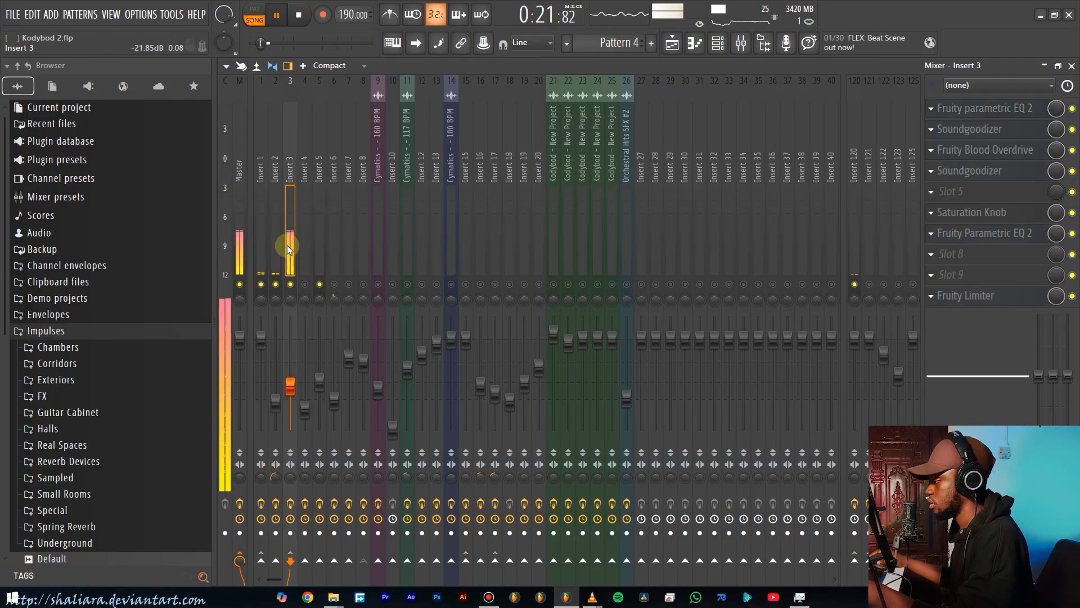
{"action": "left_click", "coordinate": [1006, 113]}
{"action": "left_click", "coordinate": [1007, 113]}
{"action": "left_click", "coordinate": [1006, 112]}
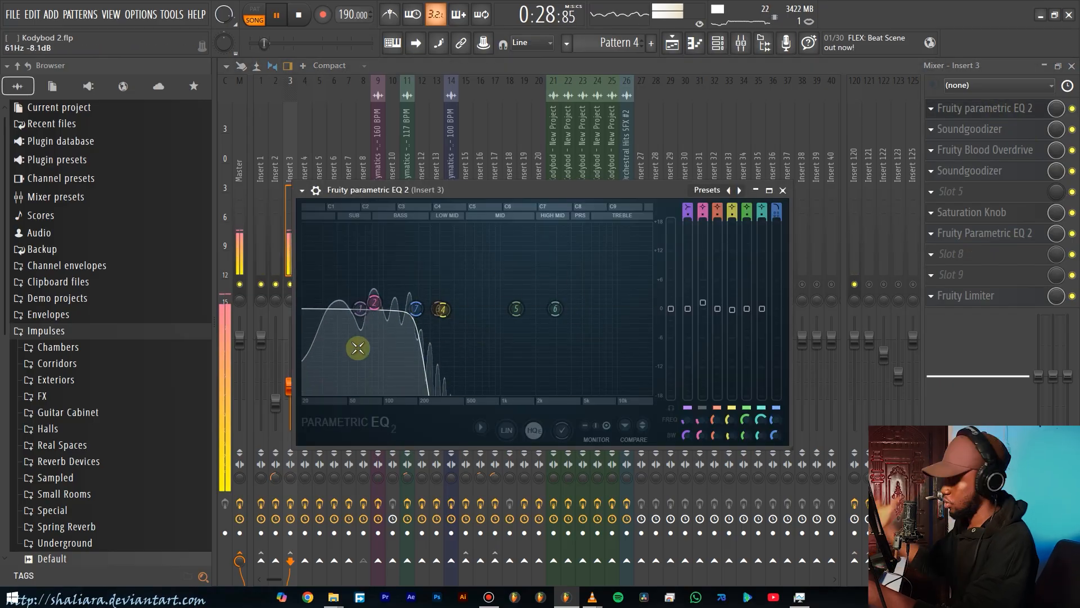
Inspect both Soundgoodizers, the Fruity Blood Overdrive and the Saturation Knob on Insert 3.
{"action": "left_click", "coordinate": [978, 130]}
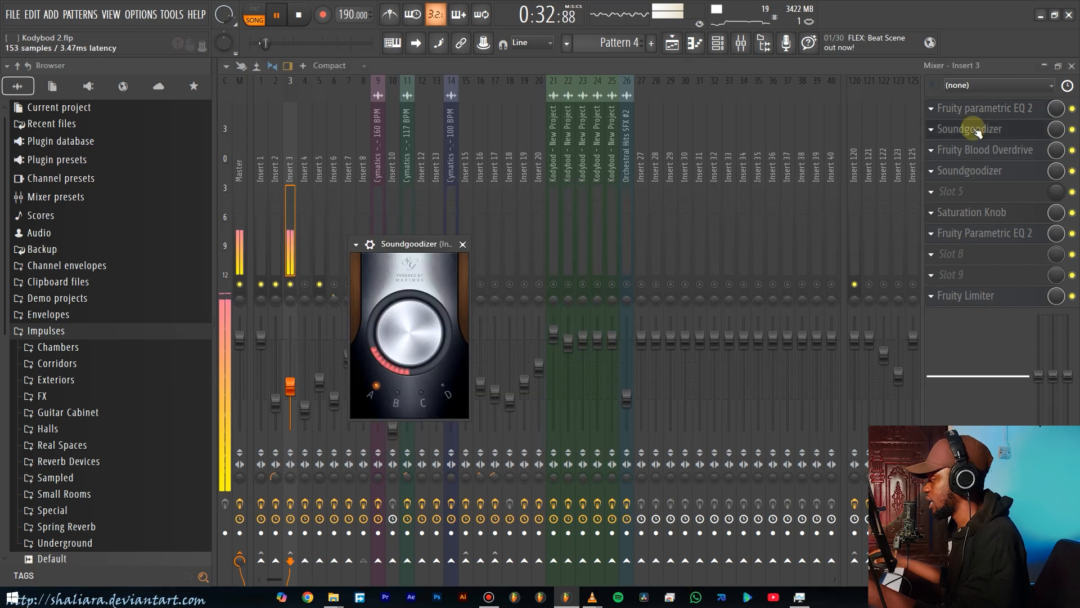
{"action": "left_click", "coordinate": [978, 131]}
{"action": "left_click", "coordinate": [986, 149]}
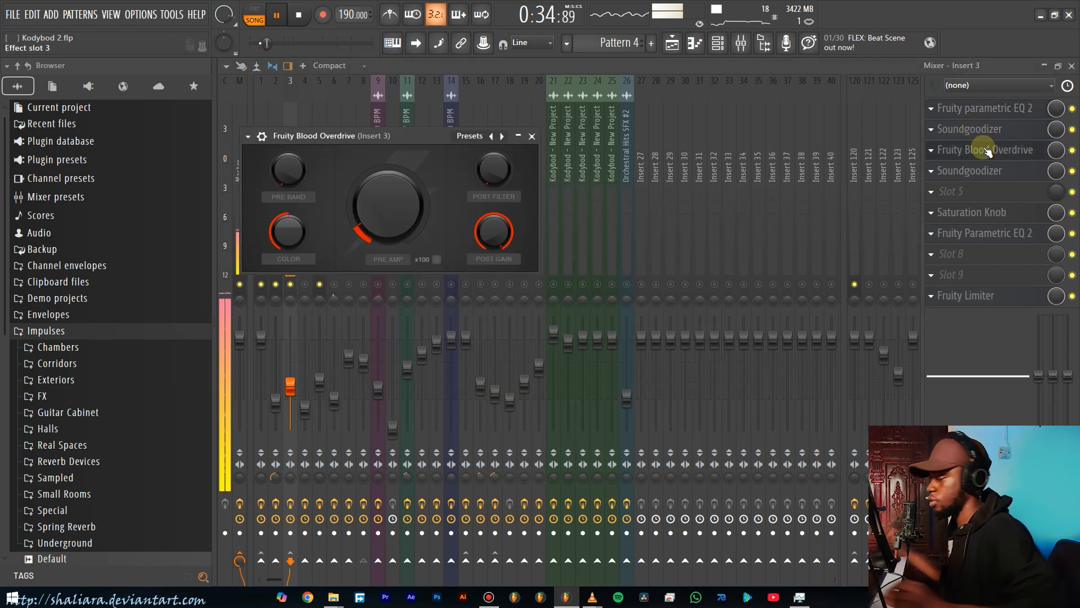
{"action": "left_click", "coordinate": [994, 174]}
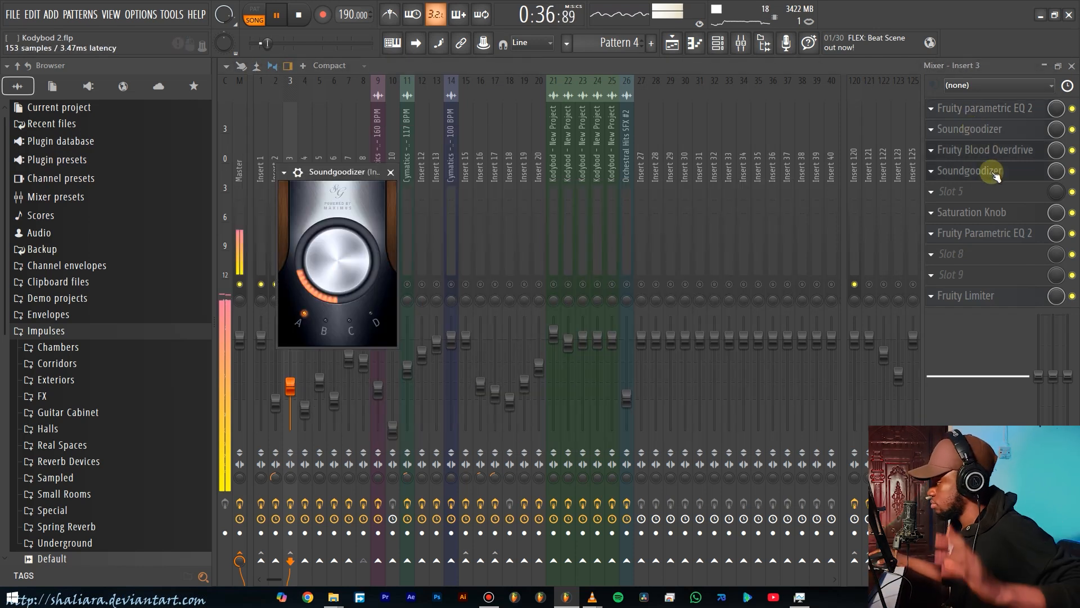
{"action": "left_click", "coordinate": [1024, 213]}
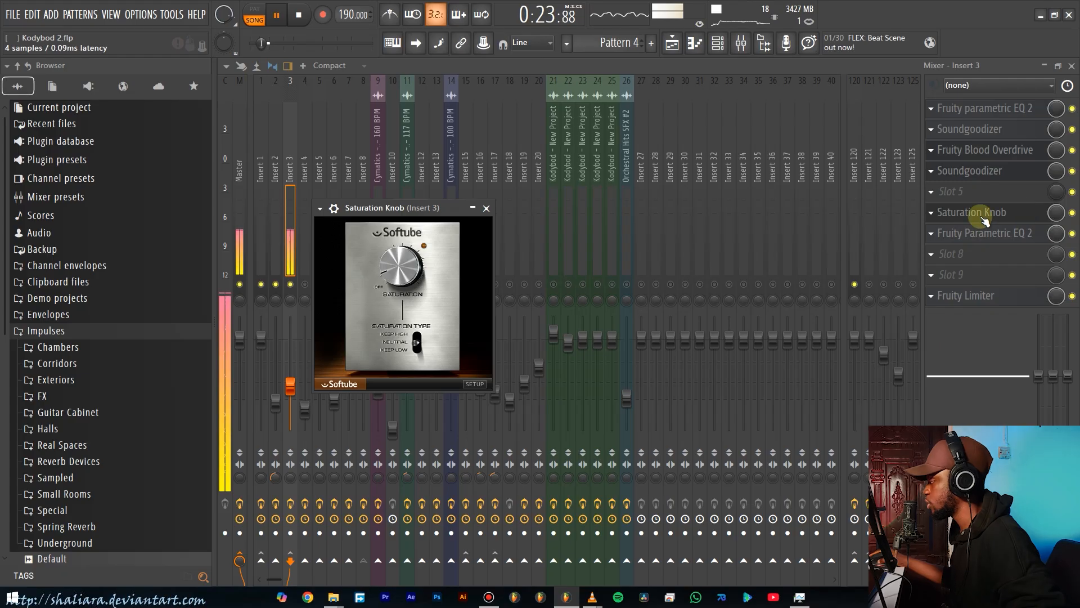
Examine the Fruity Parametric EQ 2 in slot 7 of Insert 3 and toggle its bypass to hear the difference.
{"action": "left_click", "coordinate": [999, 236]}
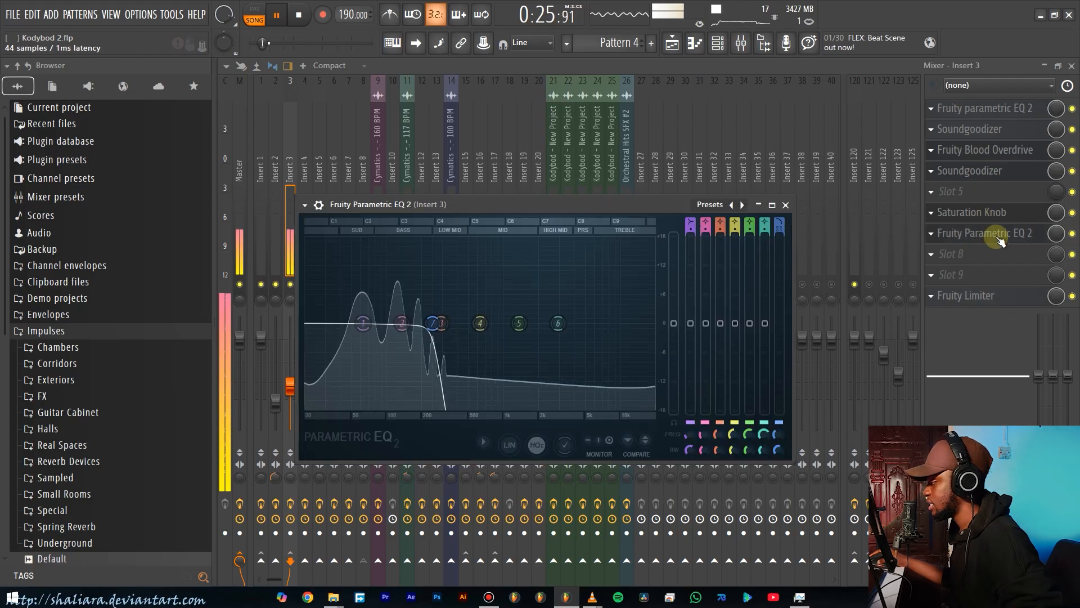
{"action": "mouse_move", "coordinate": [440, 322]}
{"action": "left_mouse_down"}
{"action": "mouse_move", "coordinate": [415, 342]}
{"action": "mouse_move", "coordinate": [445, 341]}
{"action": "left_mouse_up"}
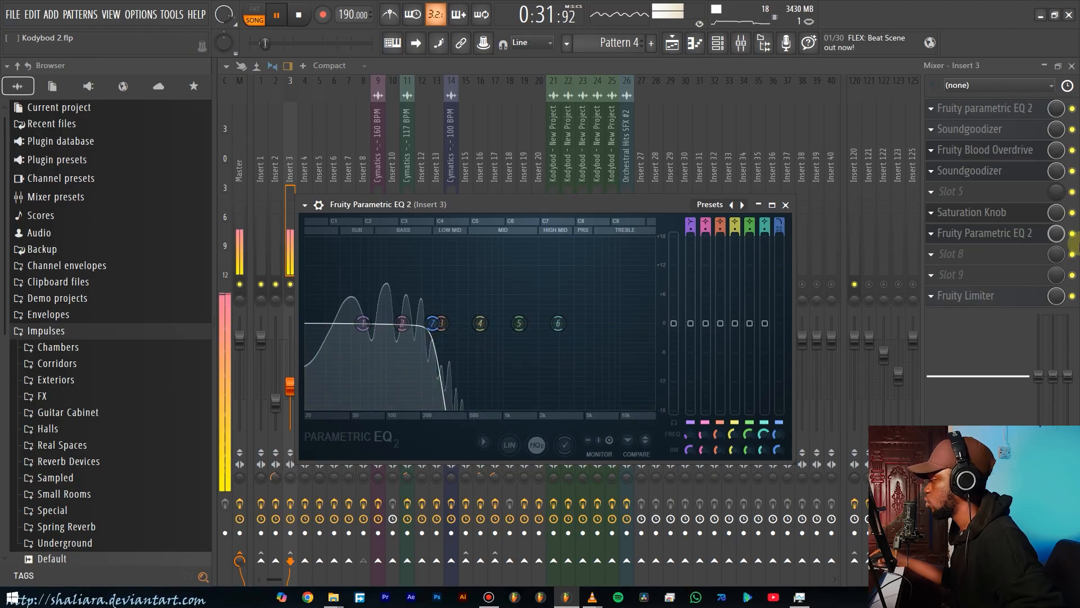
{"action": "left_click", "coordinate": [1072, 234]}
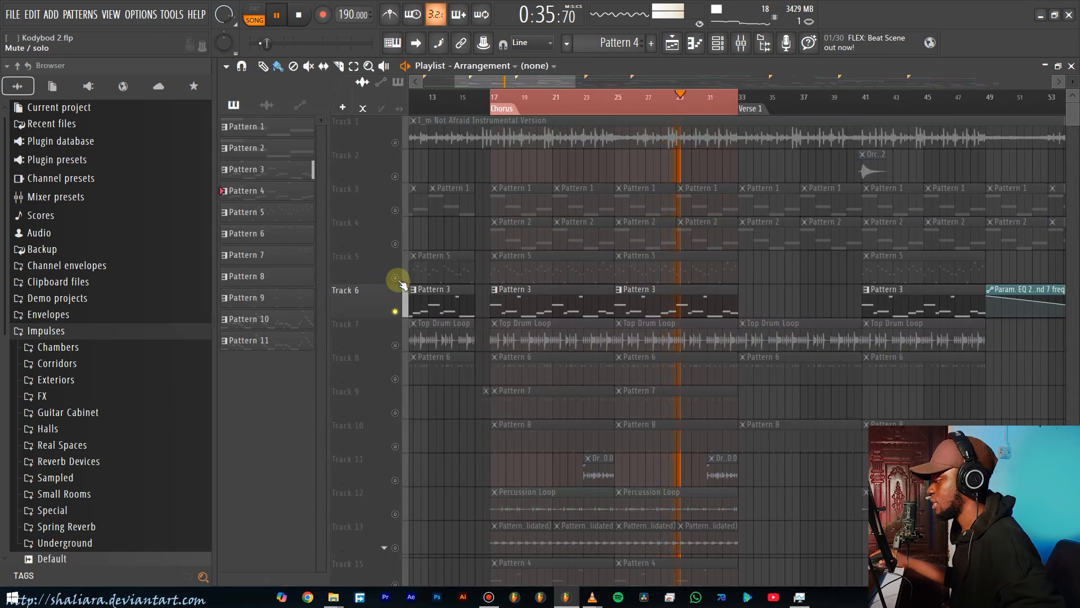
Unmute Tracks 5, 4 and 3 in the playlist so they play together with Track 6.
{"action": "left_click", "coordinate": [395, 278]}
{"action": "left_click", "coordinate": [395, 244]}
{"action": "left_click", "coordinate": [395, 210]}
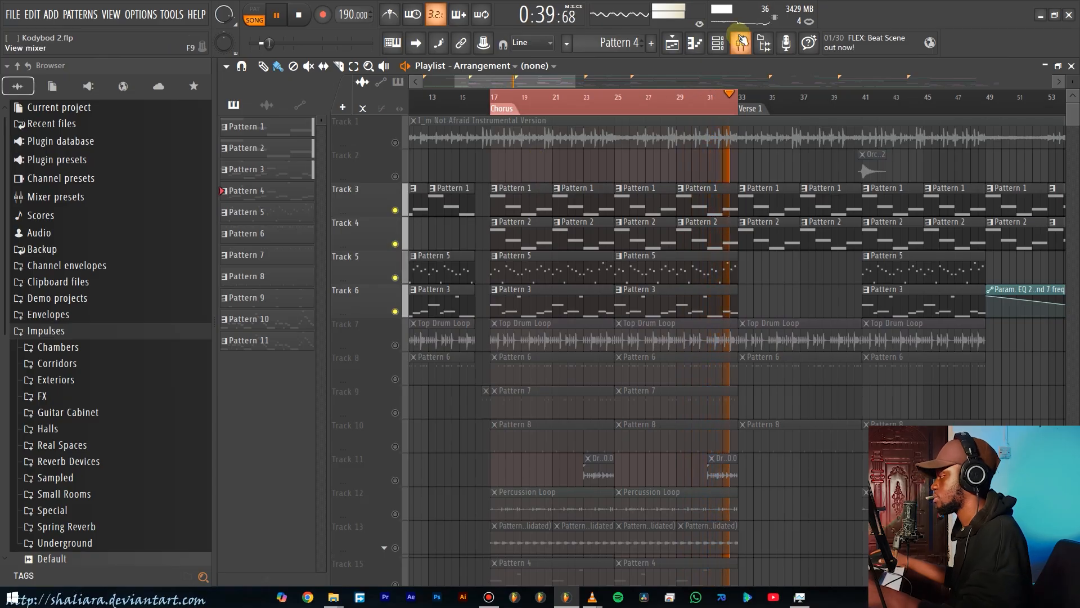
Unmute Insert 4 in the mixer and return to the playlist.
{"action": "key", "text": "F9"}
{"action": "left_click", "coordinate": [305, 284]}
{"action": "left_click", "coordinate": [672, 44]}
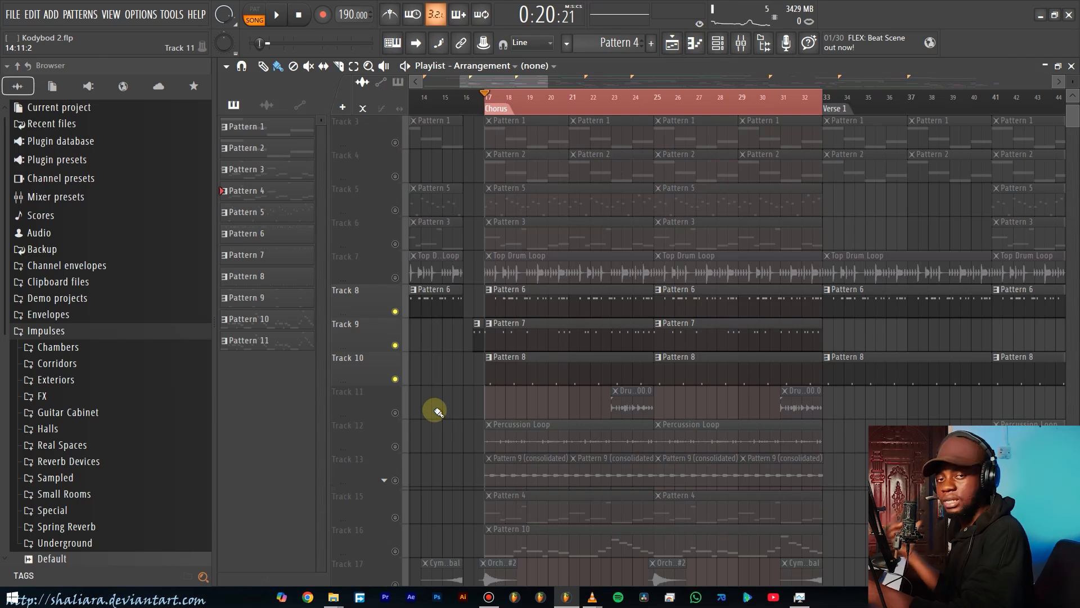
Play the chorus drum tracks and unmute Track 11 and Track 12 to add the drum fill and percussion loop.
{"action": "key", "text": "space"}
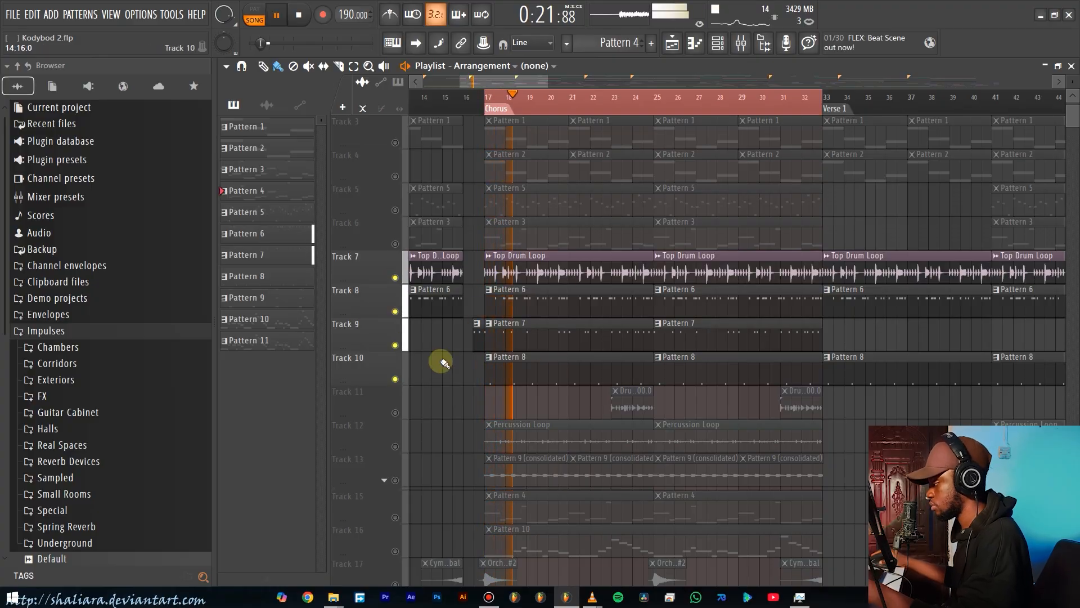
{"action": "scroll", "coordinate": [448, 372], "scroll_direction": "down", "scroll_amount": 1}
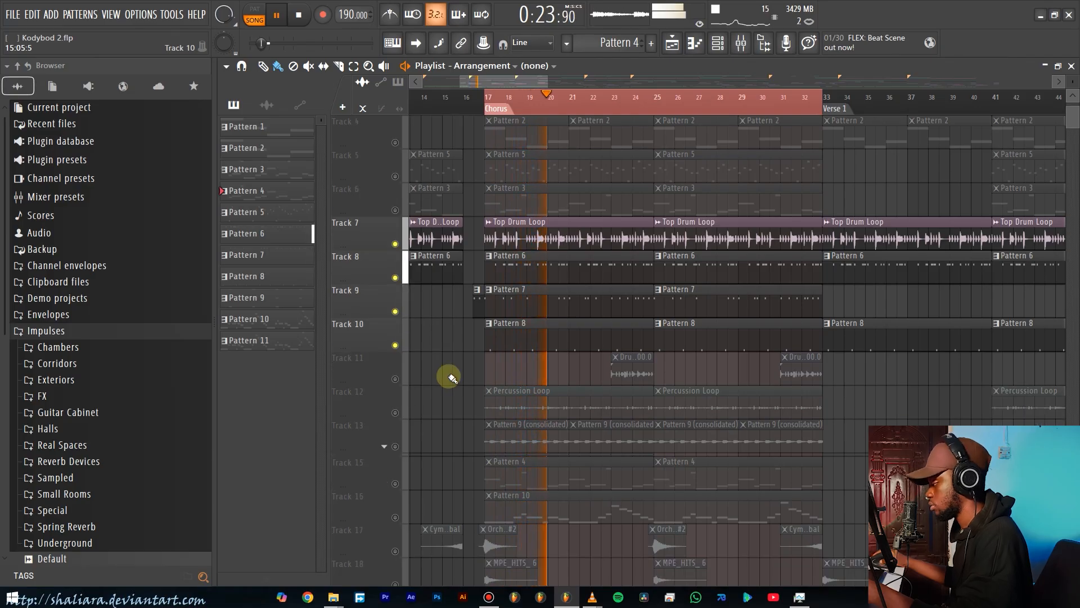
{"action": "left_click", "coordinate": [396, 379]}
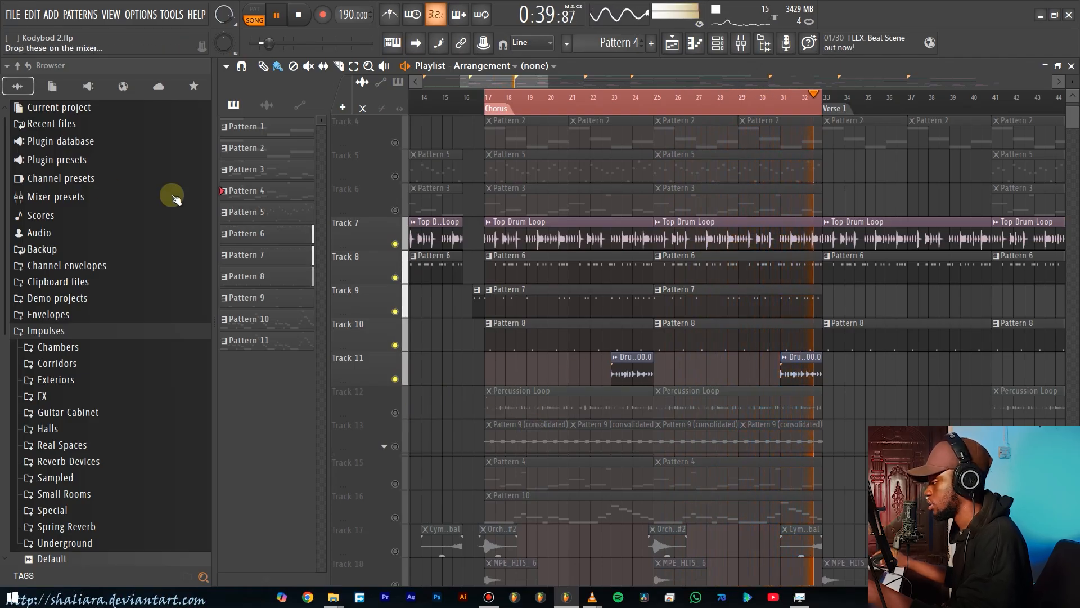
{"action": "left_click", "coordinate": [397, 413]}
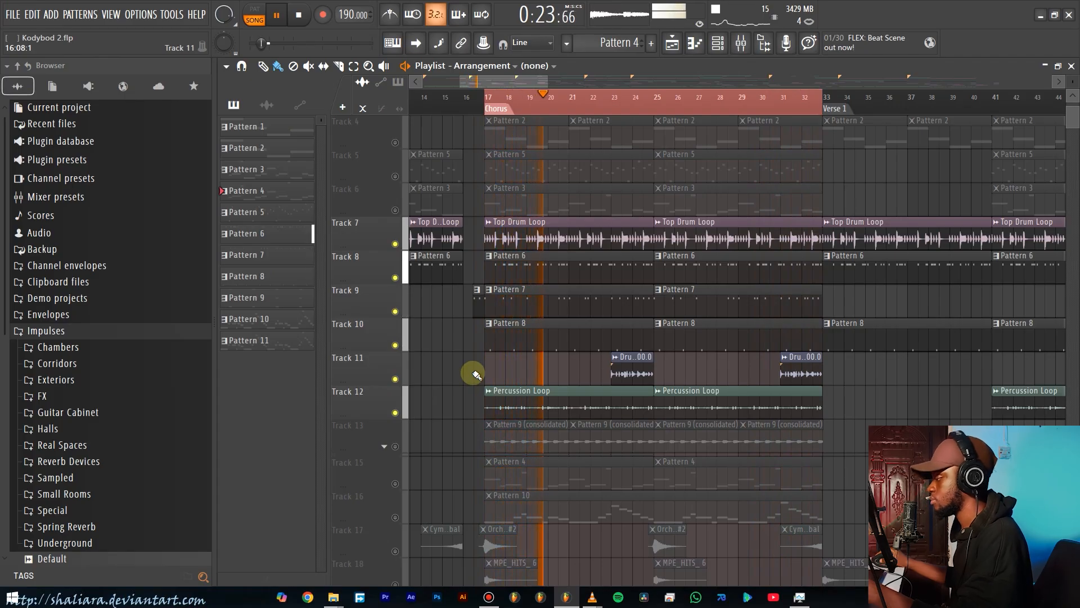
{"action": "scroll", "coordinate": [476, 374], "scroll_direction": "down", "scroll_amount": 2}
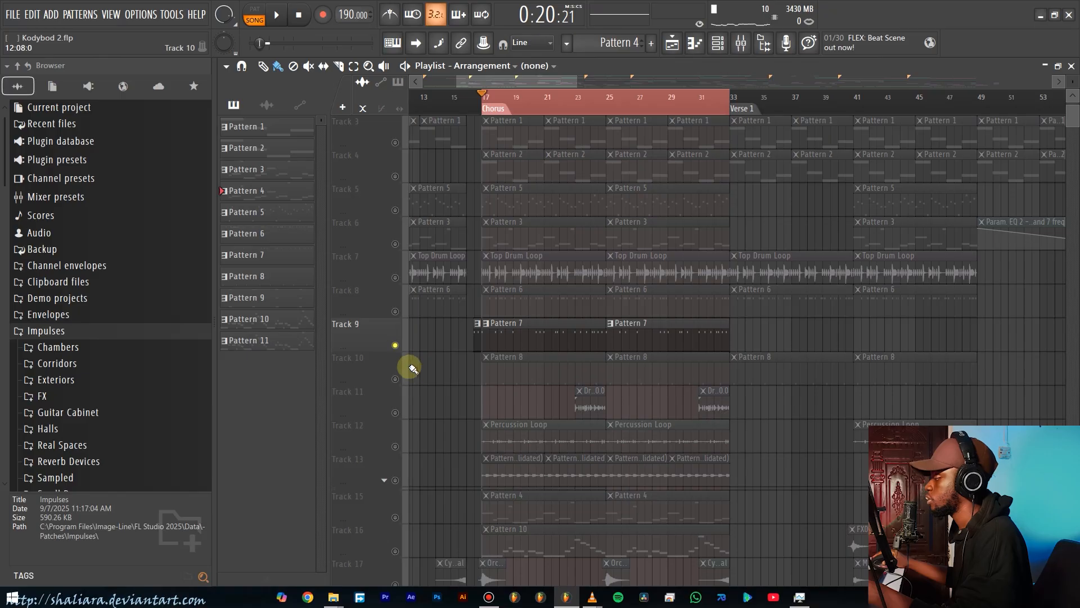
Unmute Track 8 and Track 10 alongside Track 9 and play the chorus.
{"action": "left_click", "coordinate": [395, 312]}
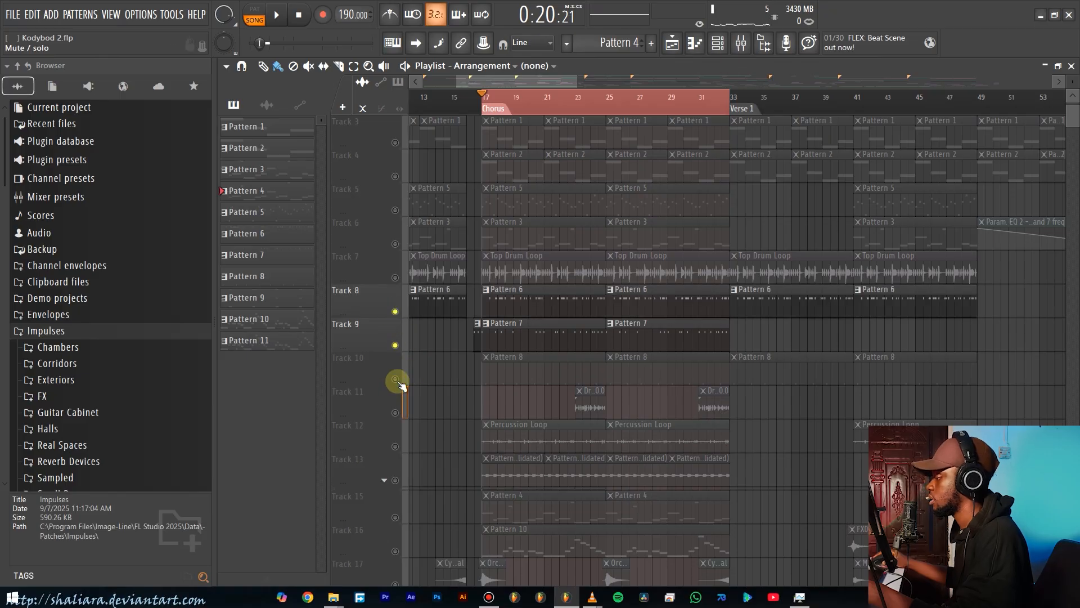
{"action": "left_click", "coordinate": [396, 379]}
{"action": "key", "text": "space"}
Solo Insert 8 in the mixer and check its Soundgoodizer.
{"action": "left_click", "coordinate": [741, 42]}
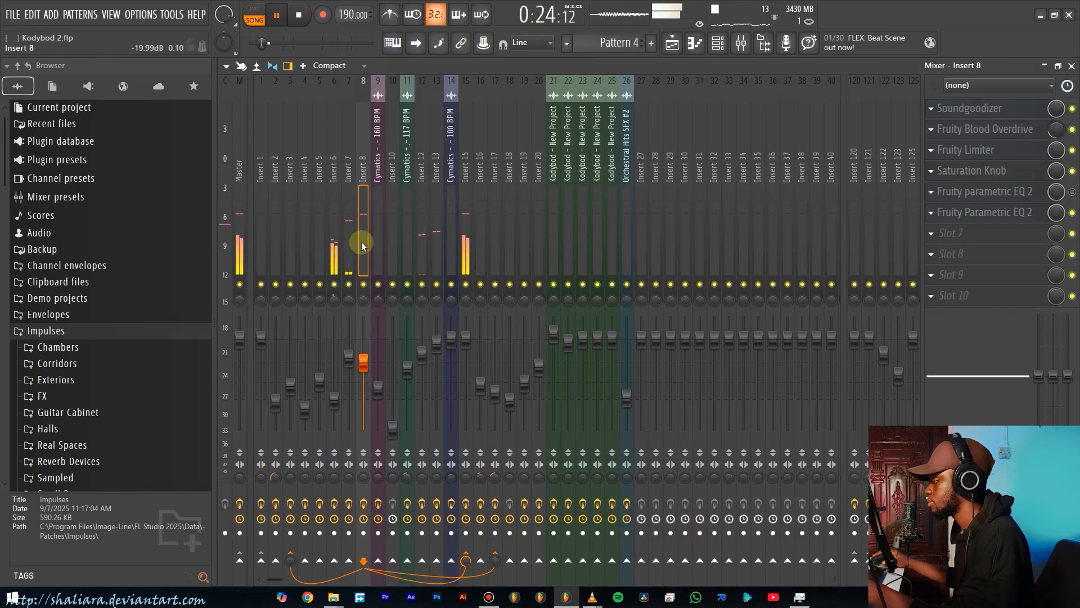
{"action": "right_click", "coordinate": [363, 284]}
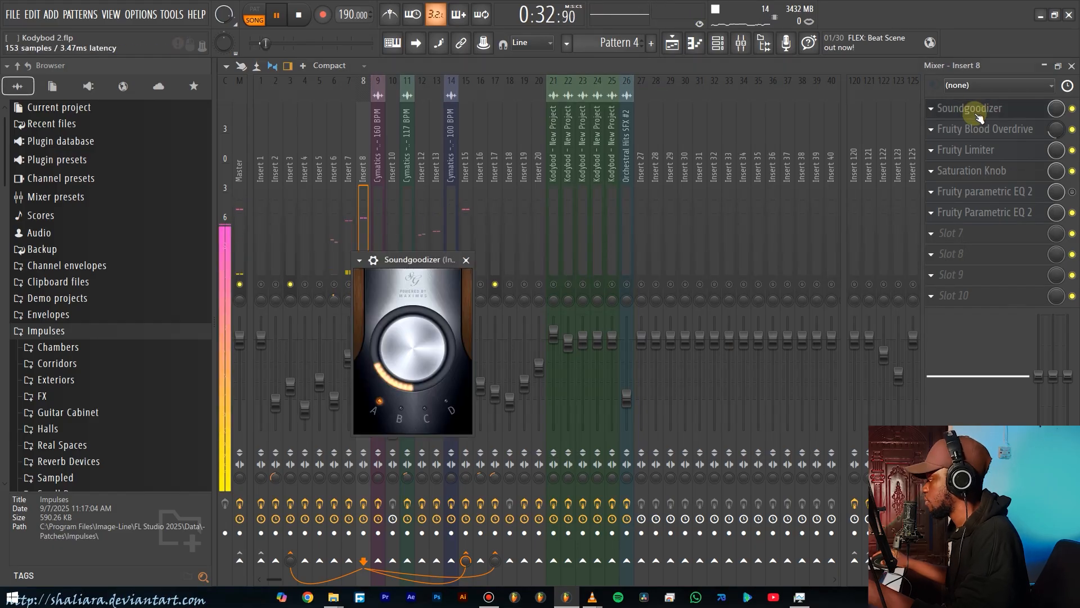
{"action": "left_click", "coordinate": [978, 110]}
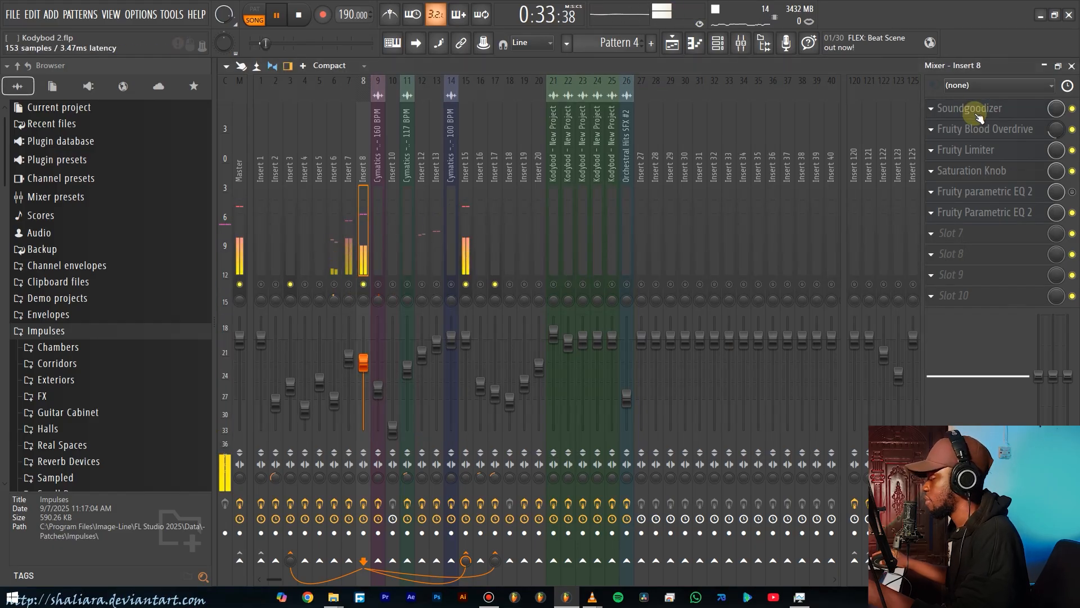
Inspect the Fruity Blood Overdrive, Fruity Limiter, Saturation Knob and slot 6 Fruity Parametric EQ 2 on Insert 8.
{"action": "left_click", "coordinate": [985, 128]}
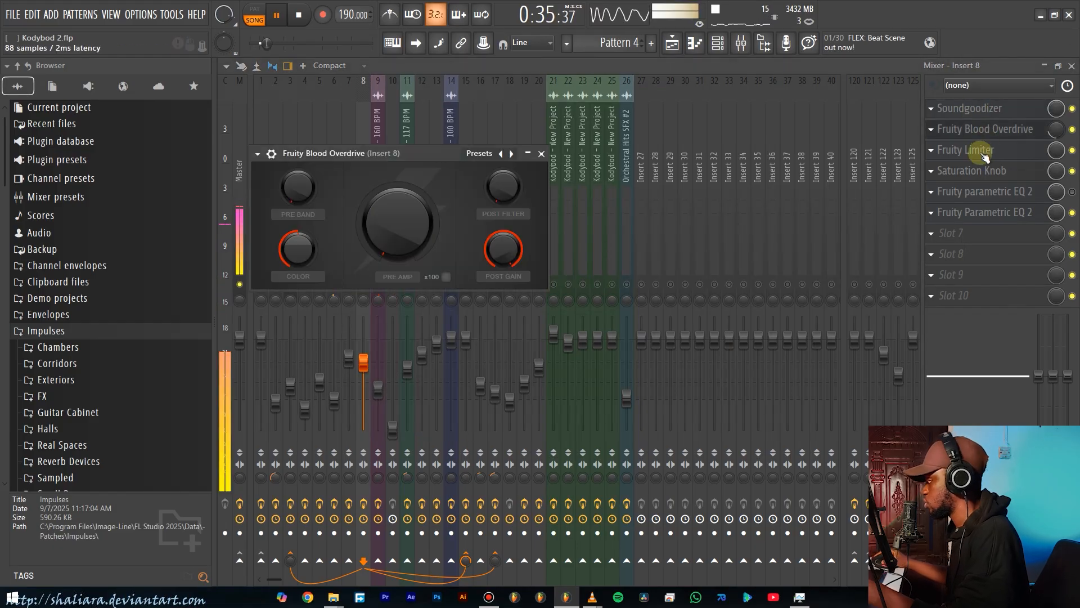
{"action": "left_click", "coordinate": [984, 151]}
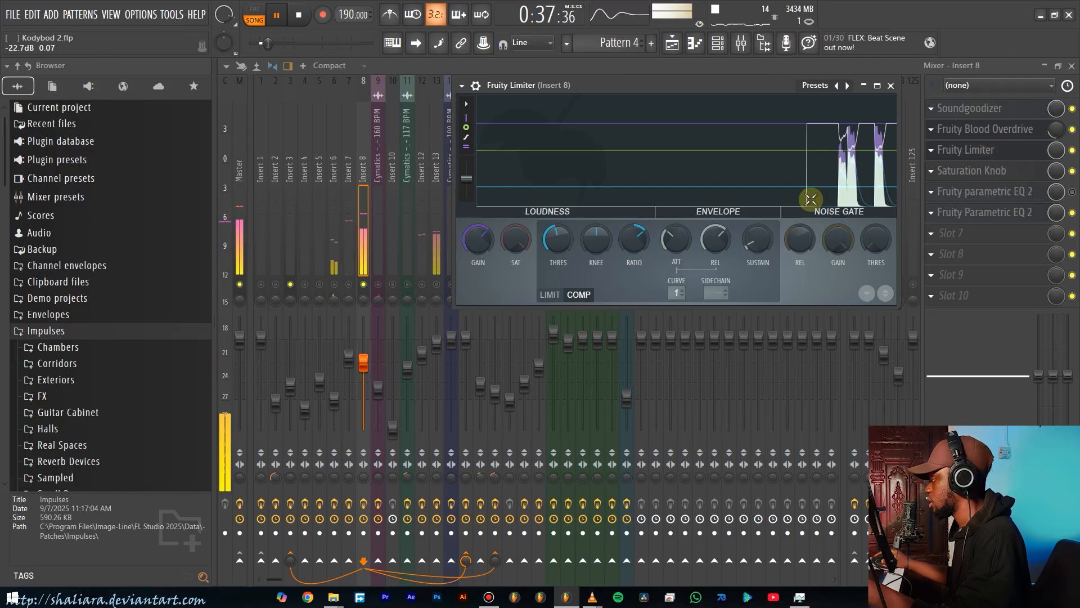
{"action": "left_click", "coordinate": [984, 172]}
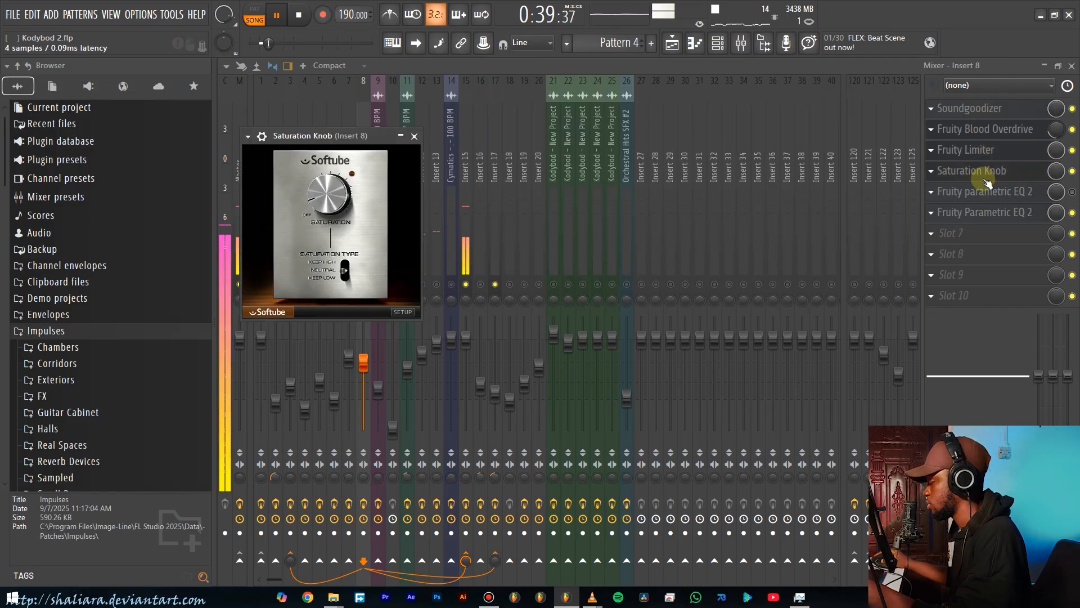
{"action": "left_click", "coordinate": [1018, 214]}
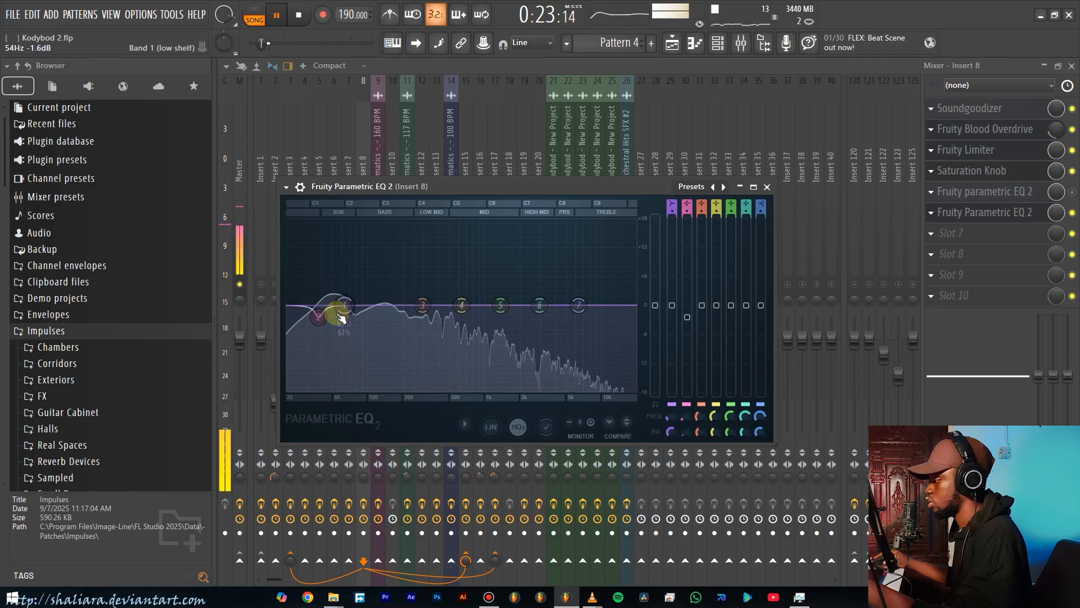
{"action": "left_click", "coordinate": [767, 187]}
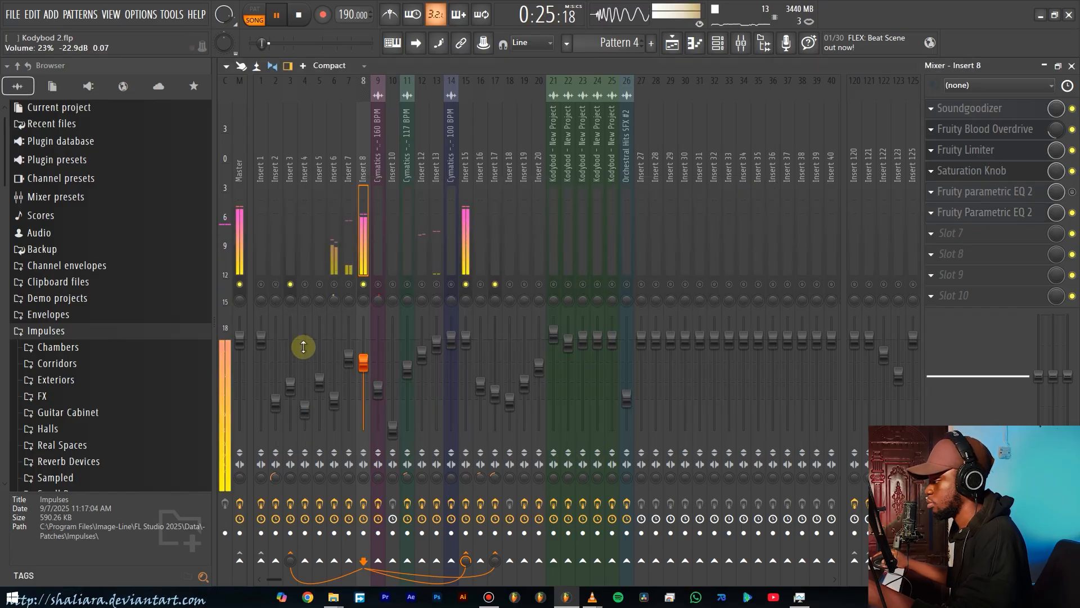
Unmute Insert 7 alongside Insert 8 and inspect its Fruity parametric EQ 2 and slot 3 Soundgoodizer.
{"action": "left_click", "coordinate": [349, 259]}
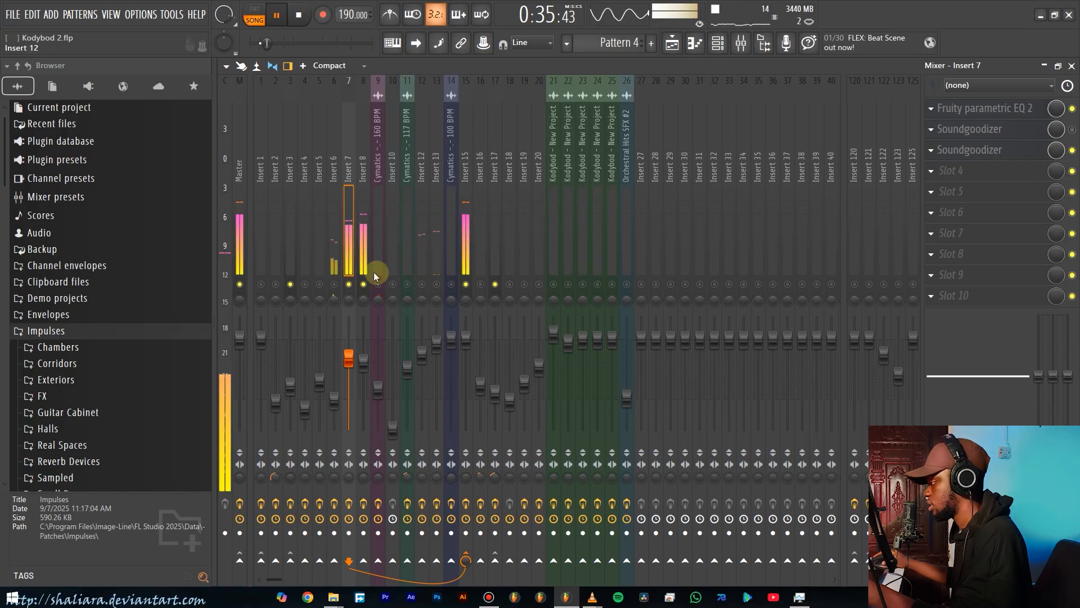
{"action": "left_click", "coordinate": [1015, 111]}
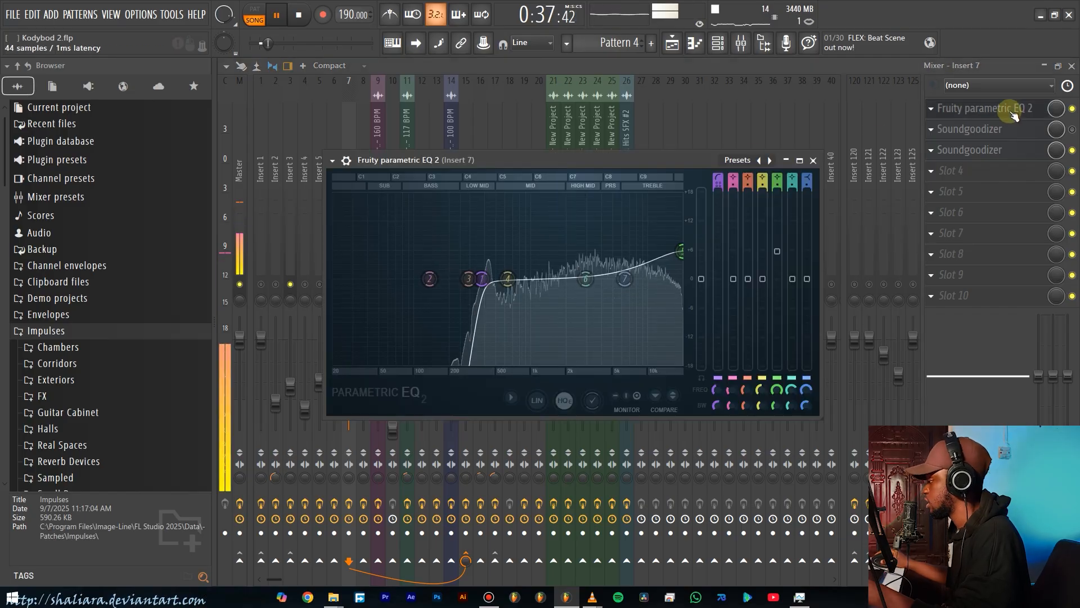
{"action": "left_click", "coordinate": [1010, 111]}
{"action": "left_click", "coordinate": [987, 160]}
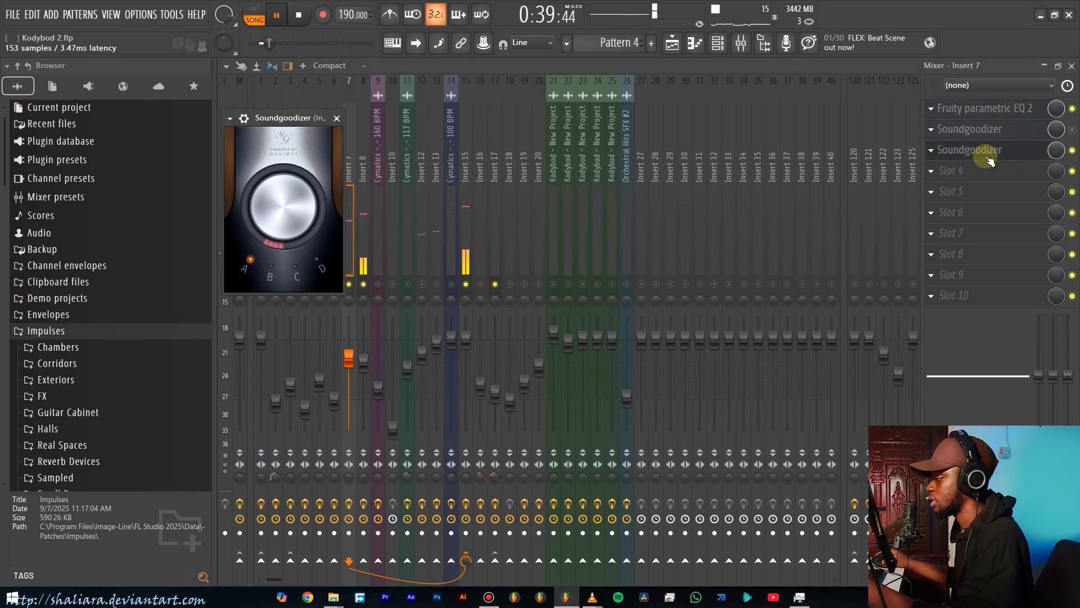
{"action": "left_click", "coordinate": [980, 160]}
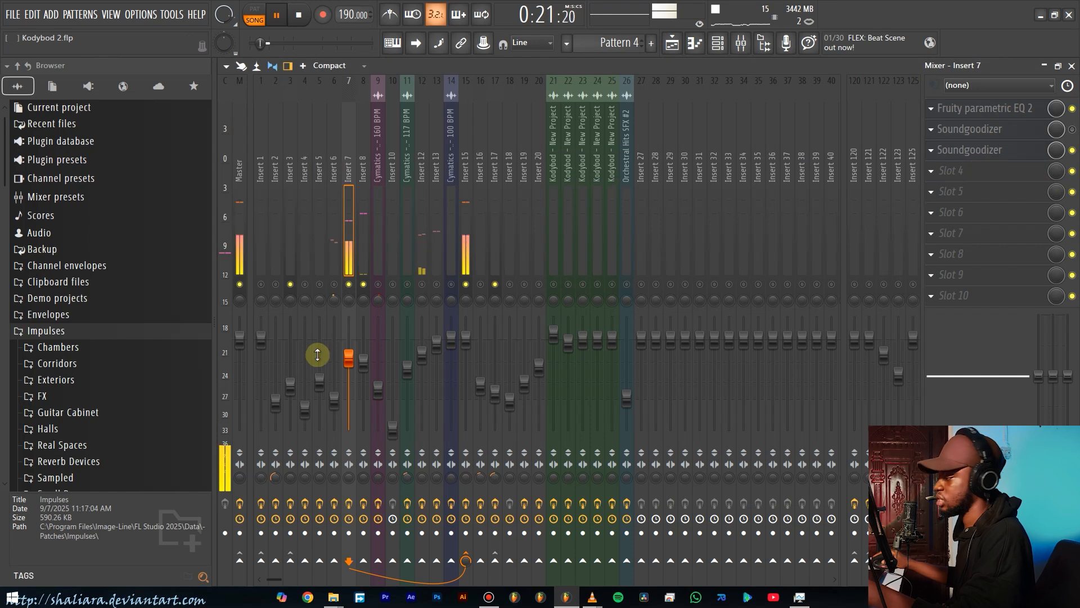
Unmute Insert 6 and compare its Fruity parametric EQ 2 curve with the one on Insert 7.
{"action": "left_click", "coordinate": [333, 264]}
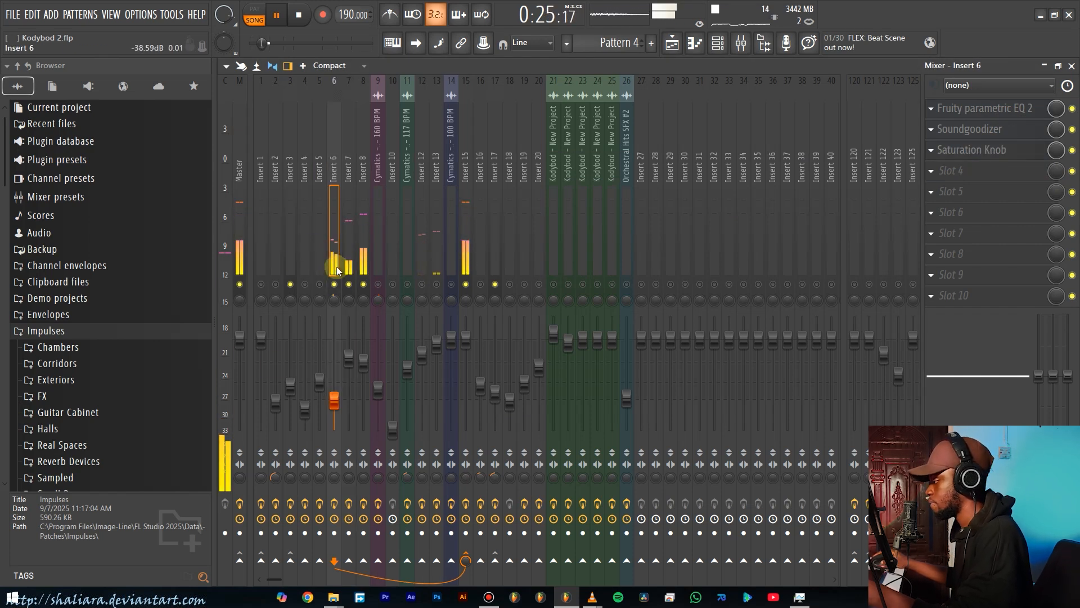
{"action": "left_click", "coordinate": [974, 110]}
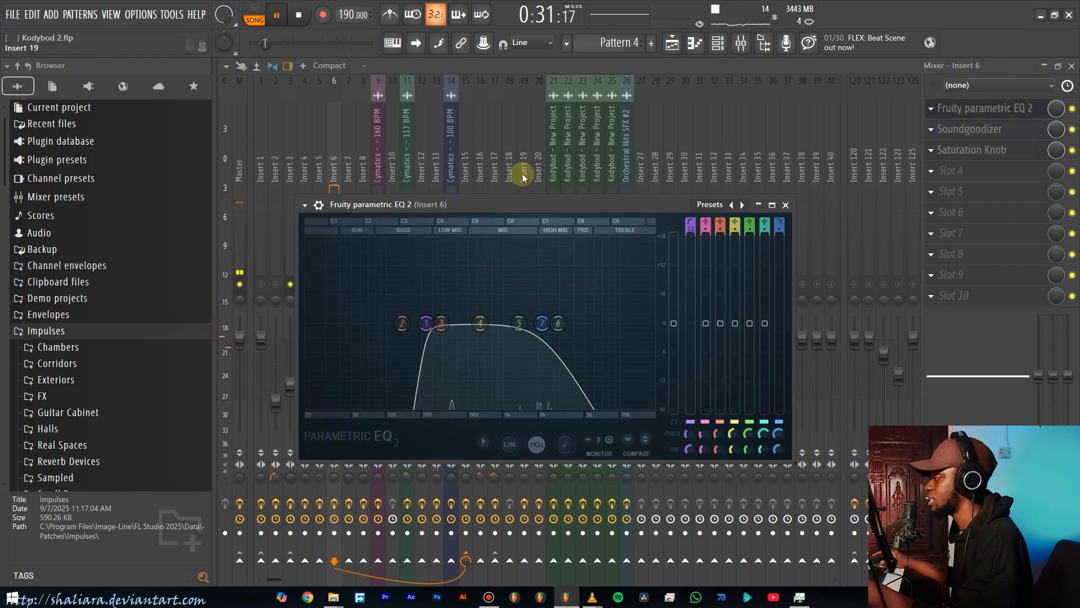
{"action": "left_click", "coordinate": [470, 68]}
{"action": "left_click", "coordinate": [349, 248]}
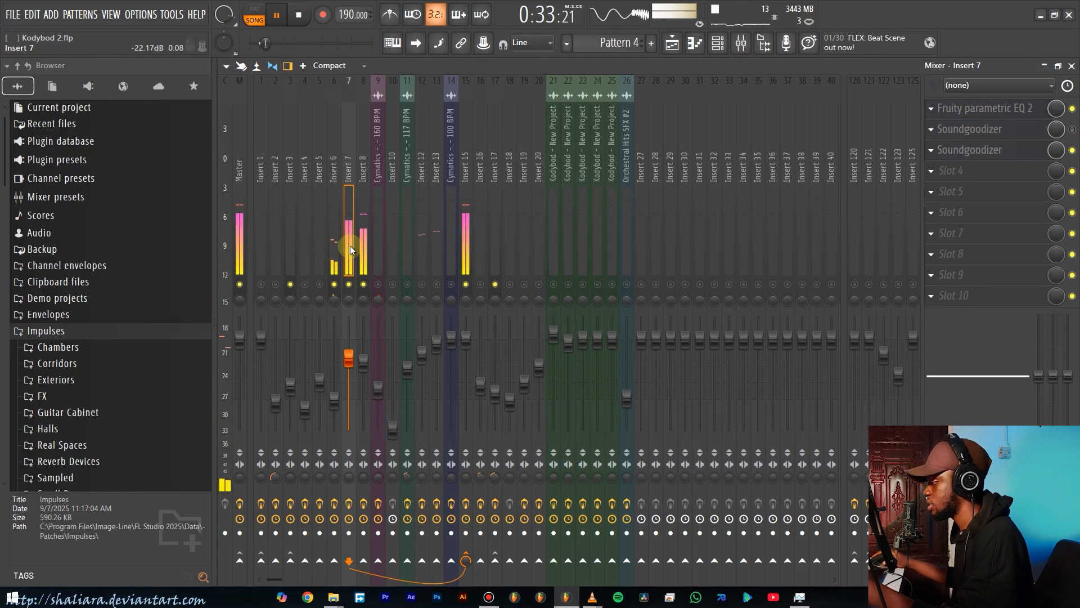
{"action": "left_click", "coordinate": [990, 108]}
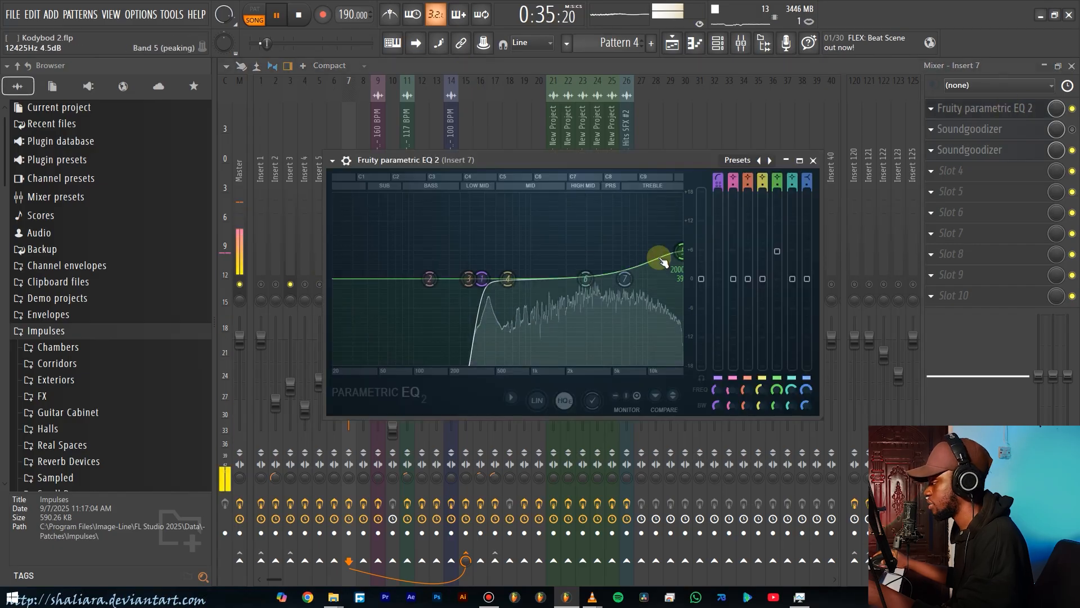
{"action": "left_click", "coordinate": [813, 160]}
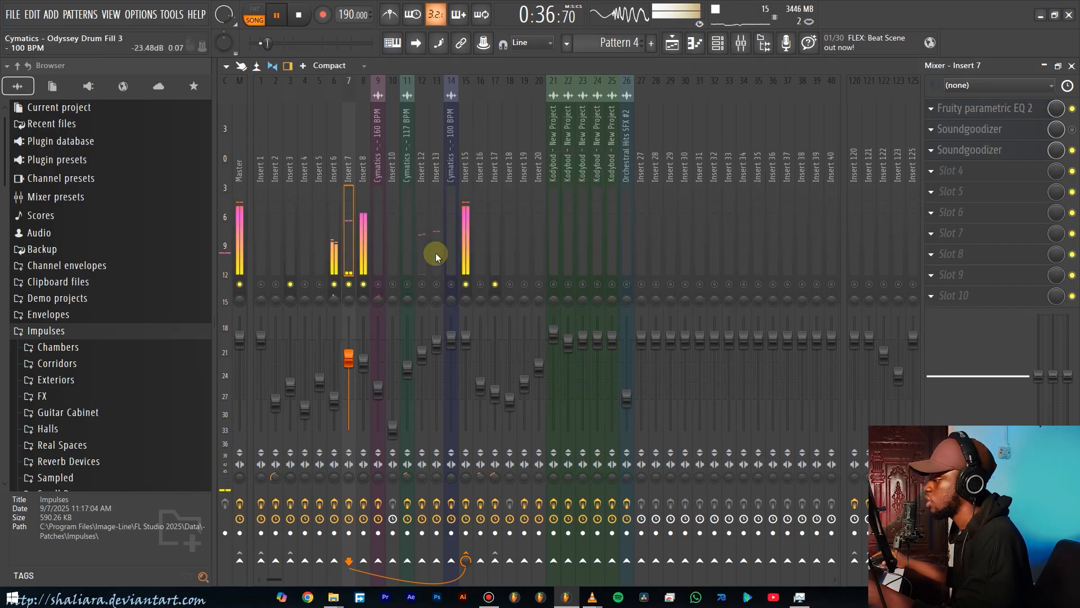
Inspect the Fruity parametric EQ 2, Soundgoodizer and Saturation Knob on Insert 6.
{"action": "left_click", "coordinate": [329, 255]}
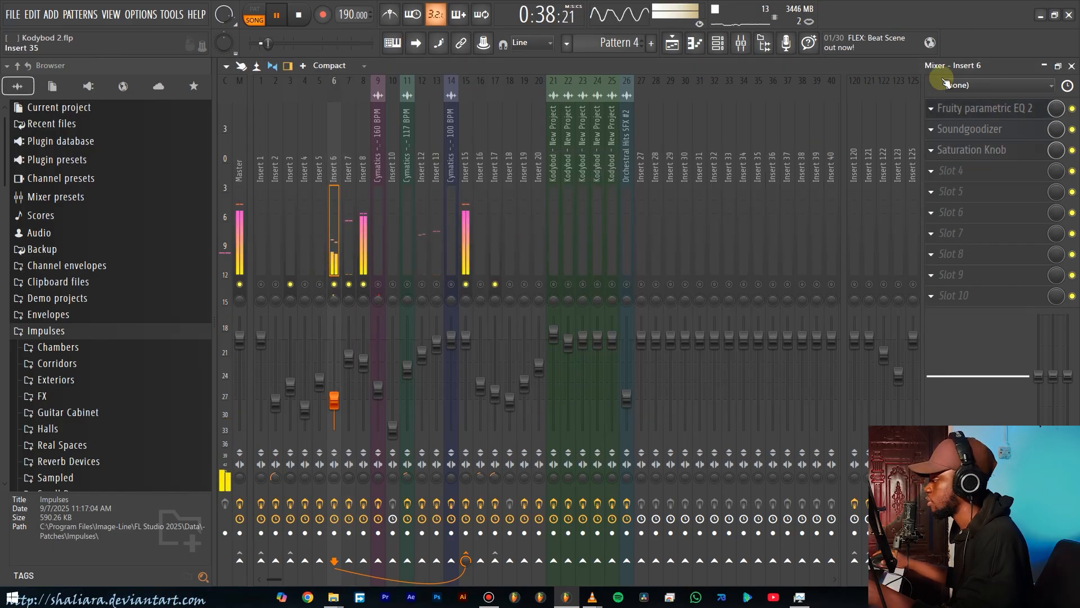
{"action": "left_click", "coordinate": [1013, 116]}
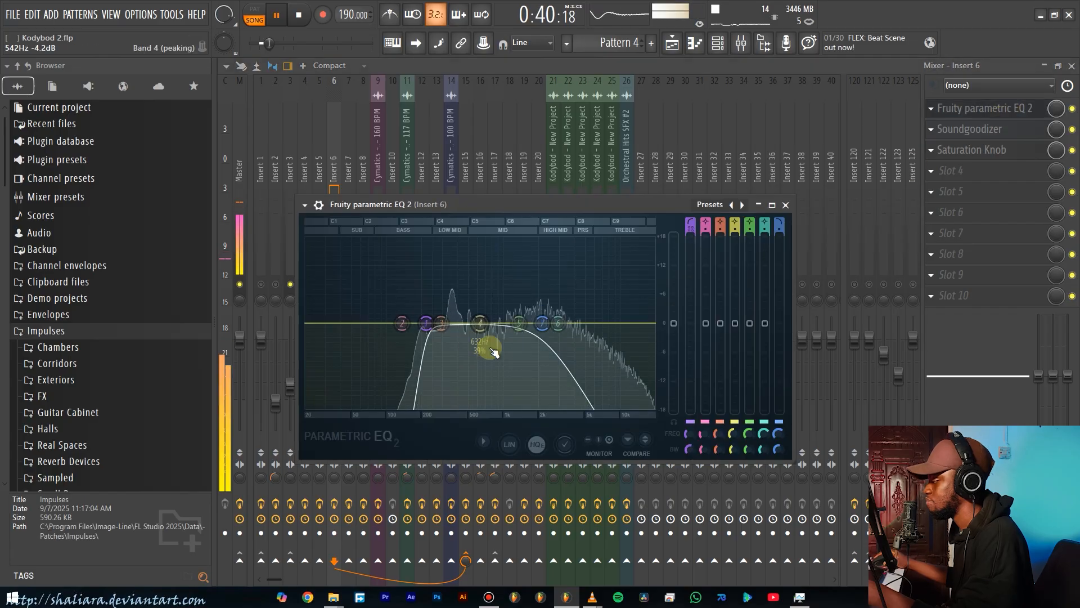
{"action": "left_click", "coordinate": [787, 200]}
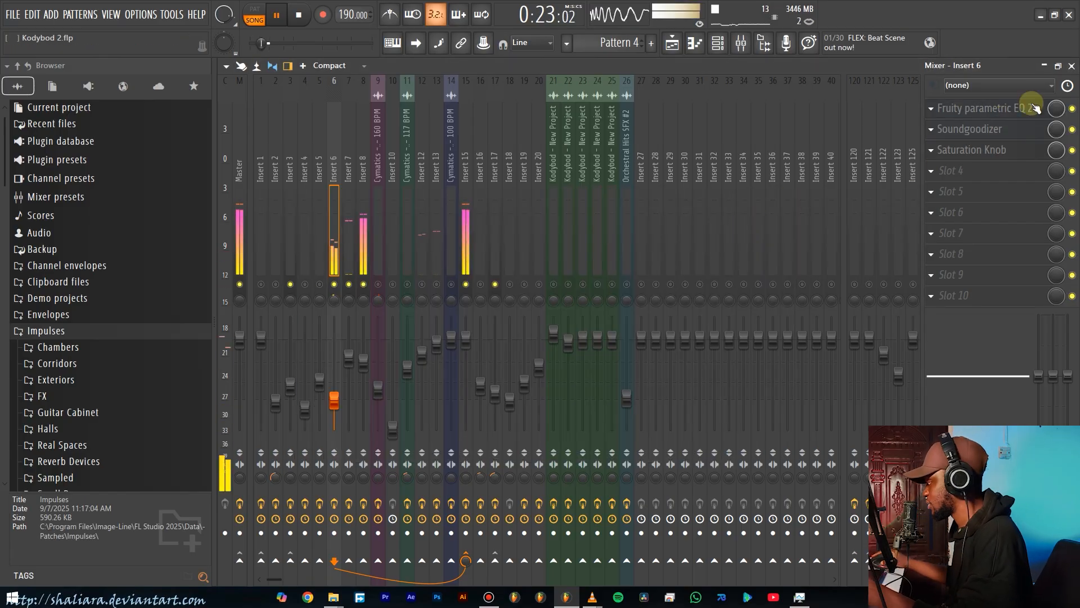
{"action": "left_click", "coordinate": [985, 130]}
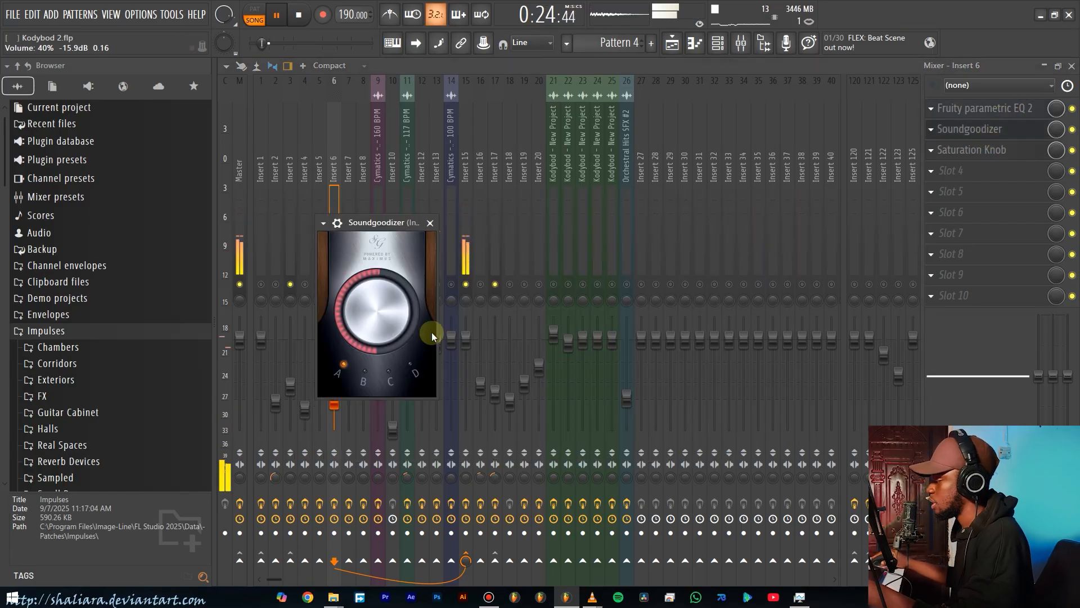
{"action": "left_click", "coordinate": [967, 153]}
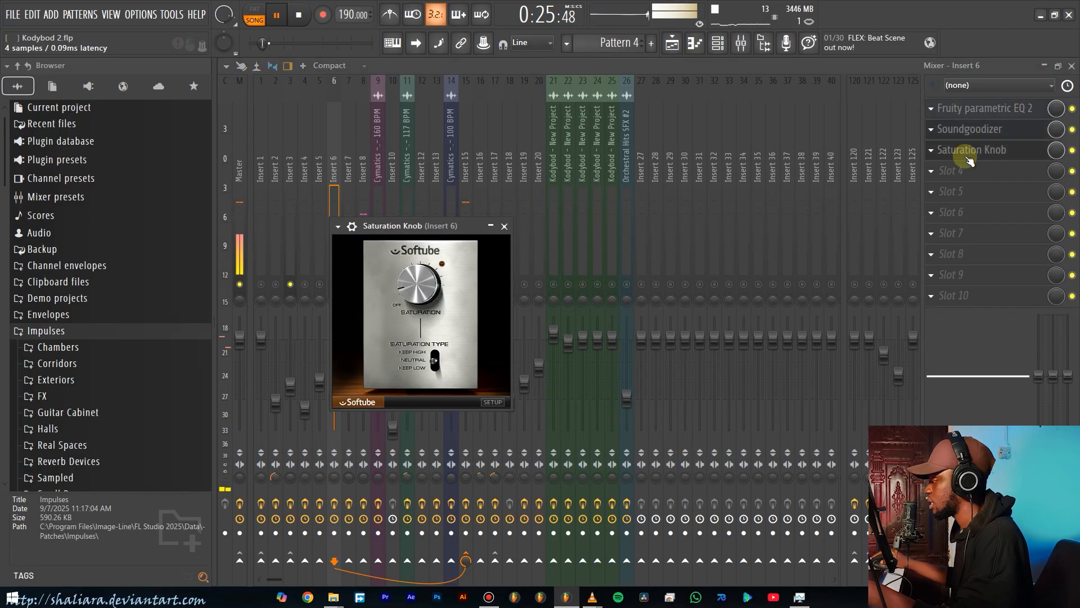
{"action": "left_click", "coordinate": [505, 227]}
Unmute Insert 12 and Insert 13 in the mixer and check the effect slots of both.
{"action": "left_click", "coordinate": [378, 285]}
{"action": "left_click", "coordinate": [393, 284]}
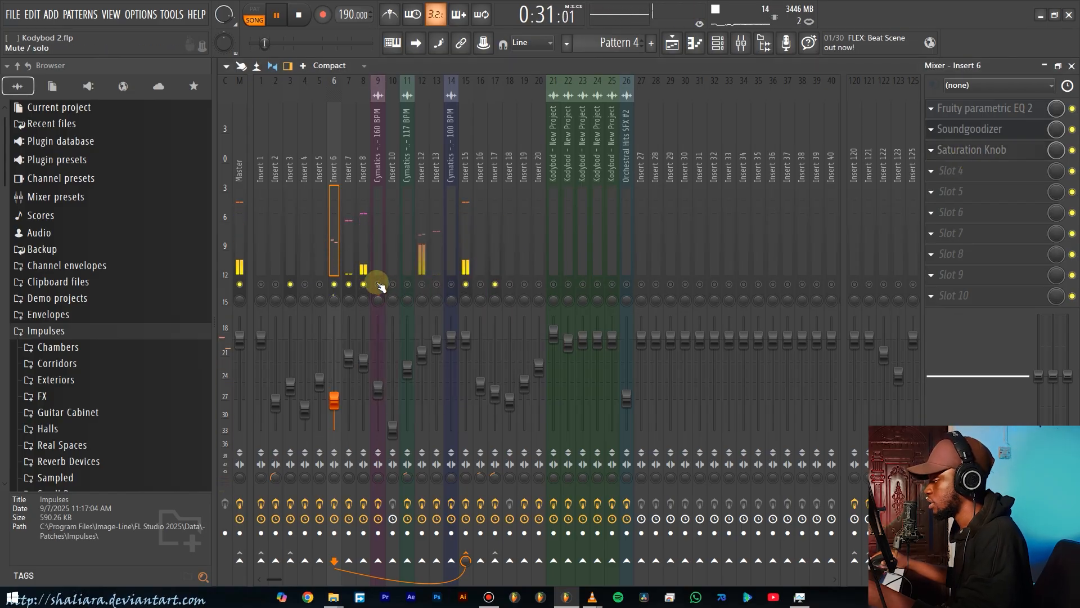
{"action": "left_click", "coordinate": [423, 284]}
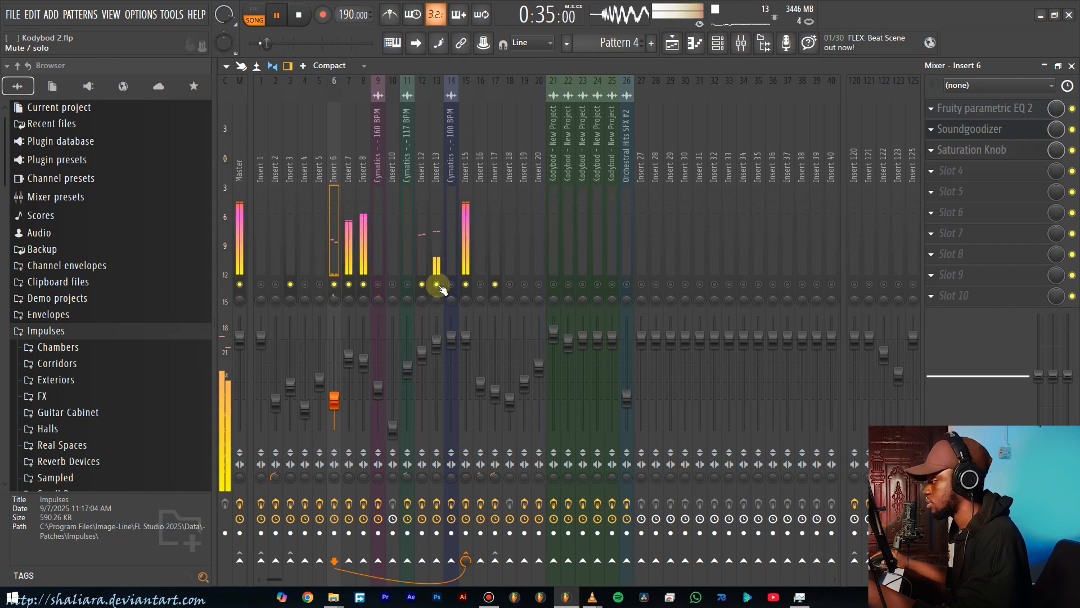
{"action": "left_click", "coordinate": [423, 257]}
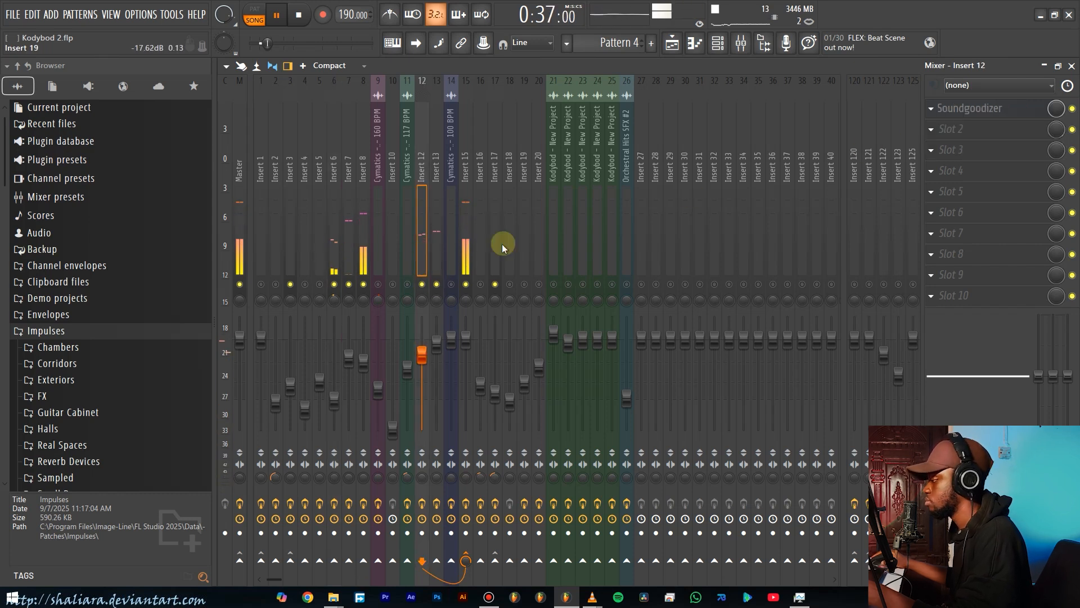
{"action": "left_click", "coordinate": [436, 250]}
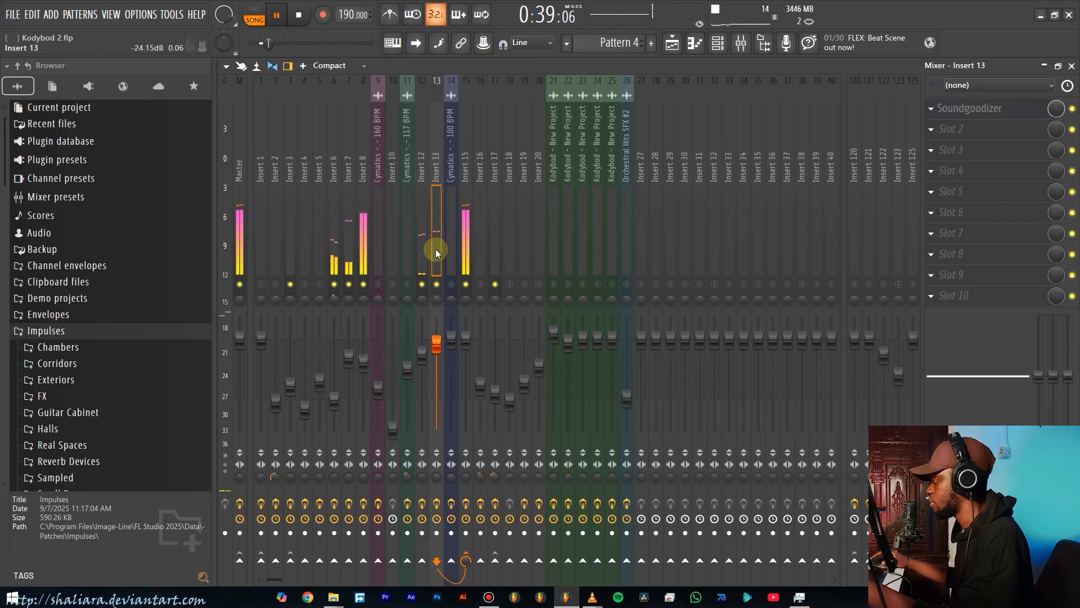
{"action": "left_click", "coordinate": [419, 247]}
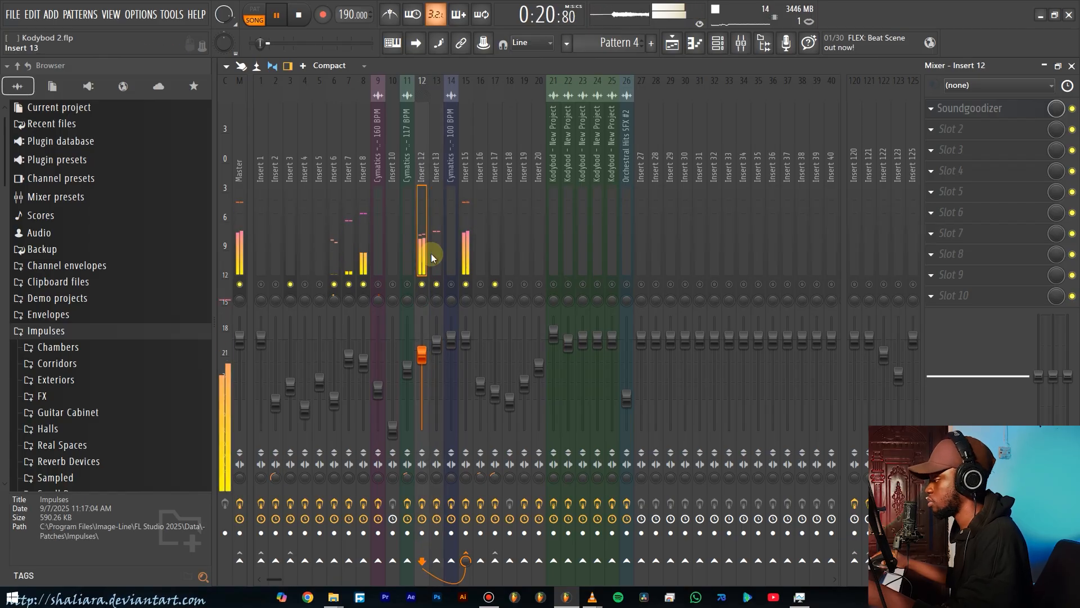
{"action": "left_click", "coordinate": [431, 254]}
{"action": "left_click", "coordinate": [423, 260]}
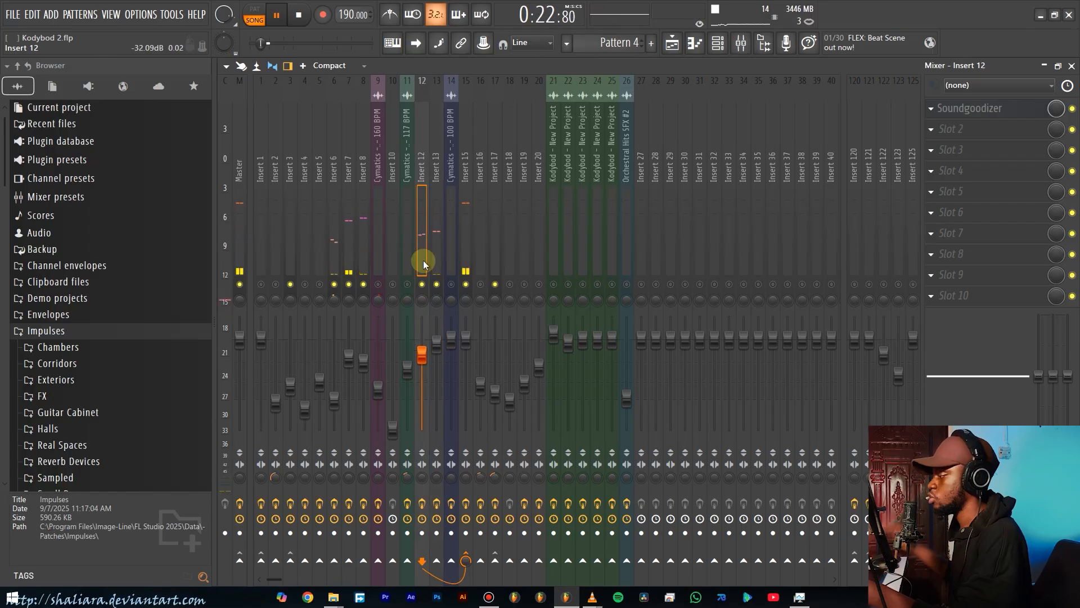
Inspect the Fruity Limiter, Soundgoodizer, Saturation Knob, Fruity Blood Overdrive and Fruity Parametric EQ 2 on Insert 15.
{"action": "left_click", "coordinate": [468, 256]}
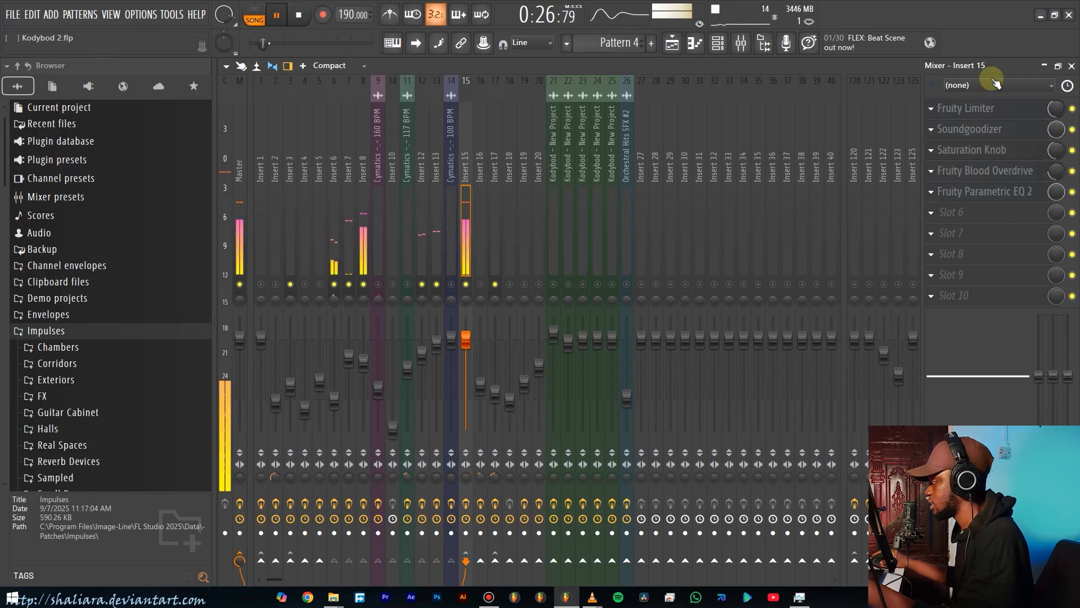
{"action": "left_click", "coordinate": [996, 110]}
{"action": "left_click", "coordinate": [995, 111]}
{"action": "left_click", "coordinate": [995, 137]}
{"action": "left_click", "coordinate": [995, 137]}
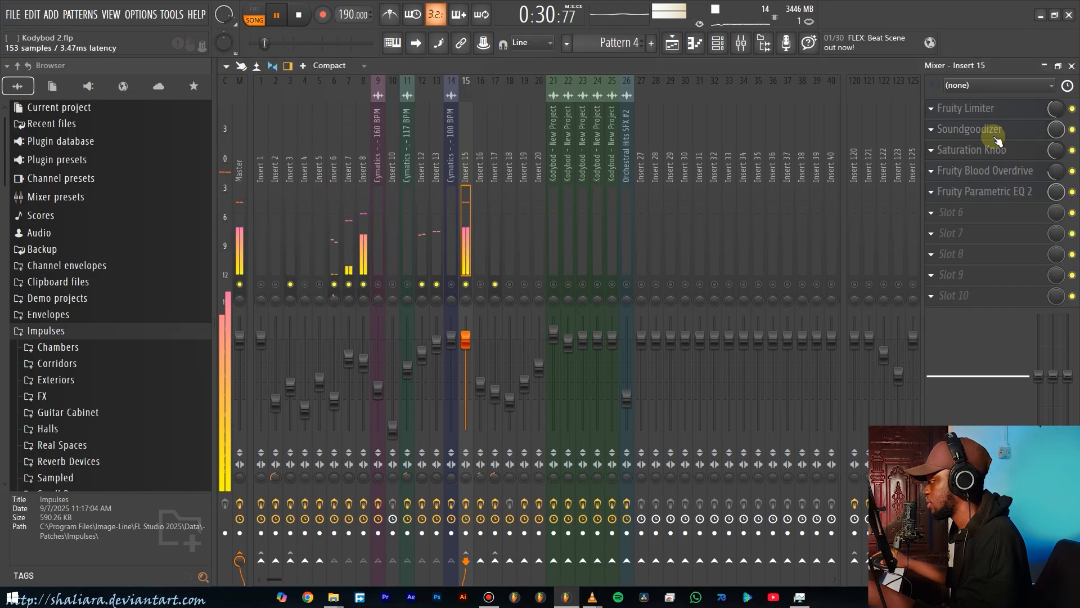
{"action": "left_click", "coordinate": [997, 148]}
{"action": "left_click", "coordinate": [997, 147]}
{"action": "left_click", "coordinate": [1003, 172]}
{"action": "left_click", "coordinate": [1003, 171]}
{"action": "left_click", "coordinate": [996, 192]}
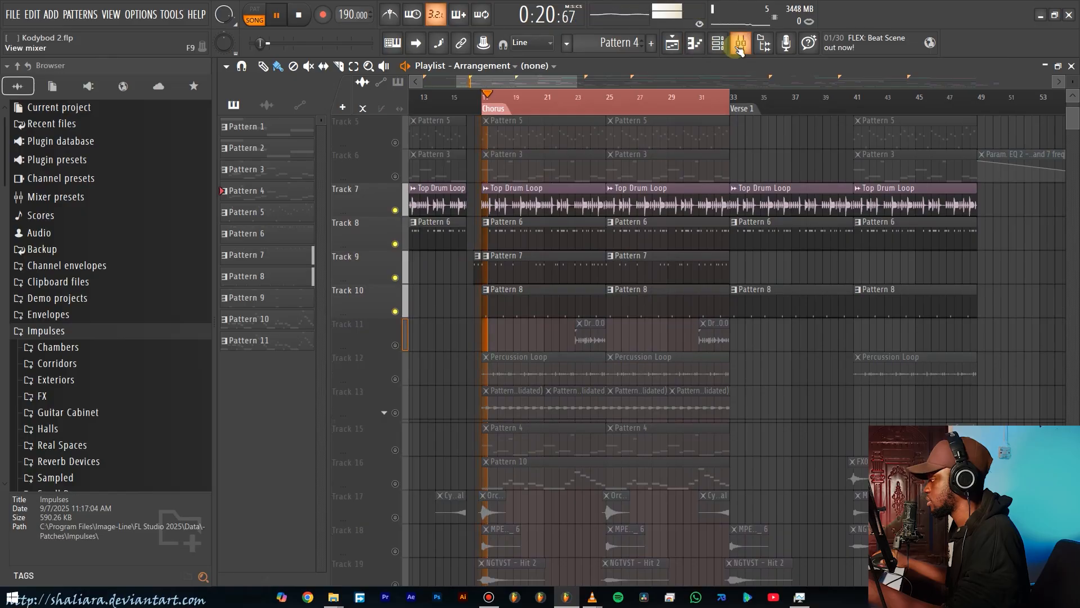
Check the Soundgoodizer on the top drum loop's mixer track 9 and solo that track.
{"action": "left_click", "coordinate": [739, 47]}
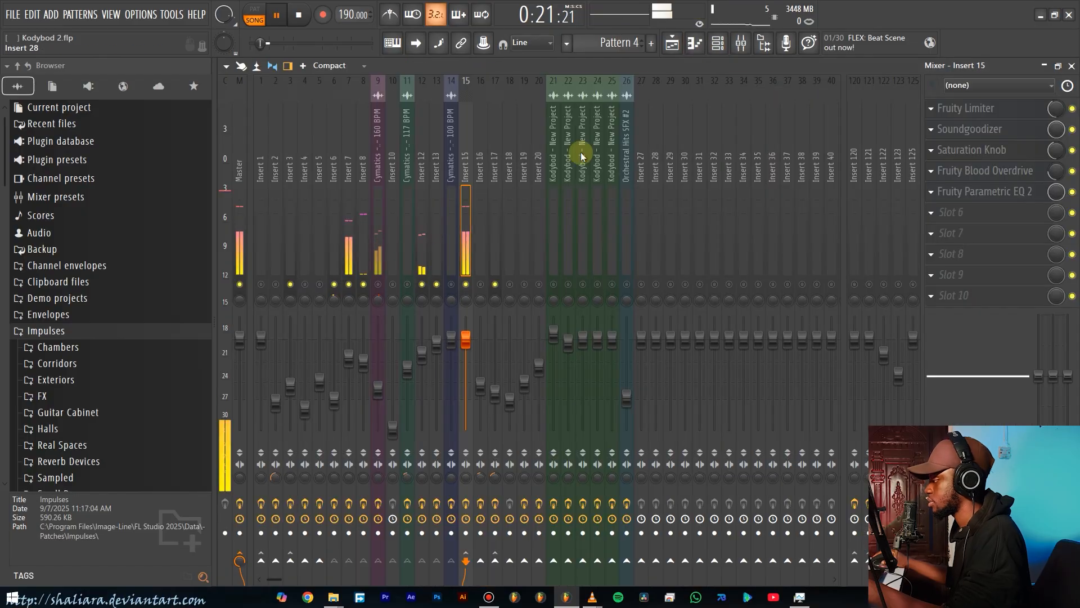
{"action": "left_click", "coordinate": [380, 250]}
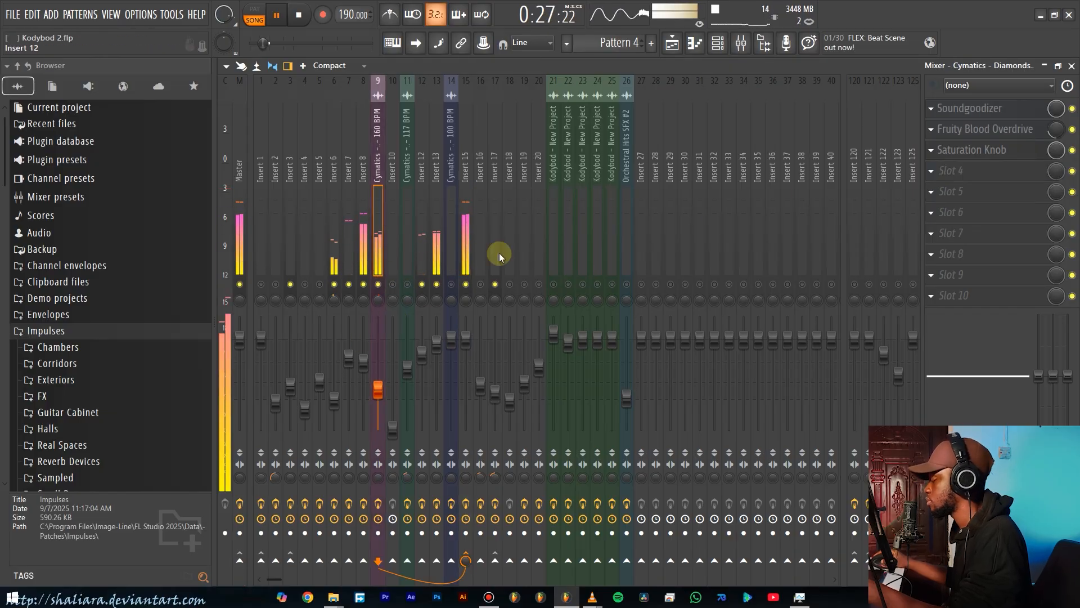
{"action": "left_click", "coordinate": [992, 114]}
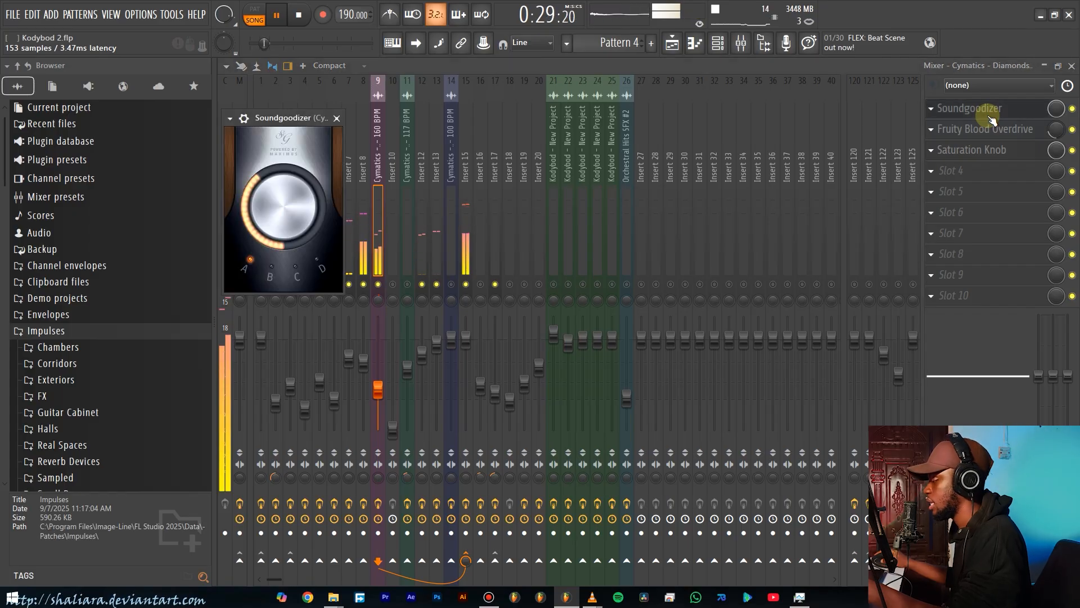
{"action": "right_click", "coordinate": [366, 285]}
{"action": "right_click", "coordinate": [384, 286]}
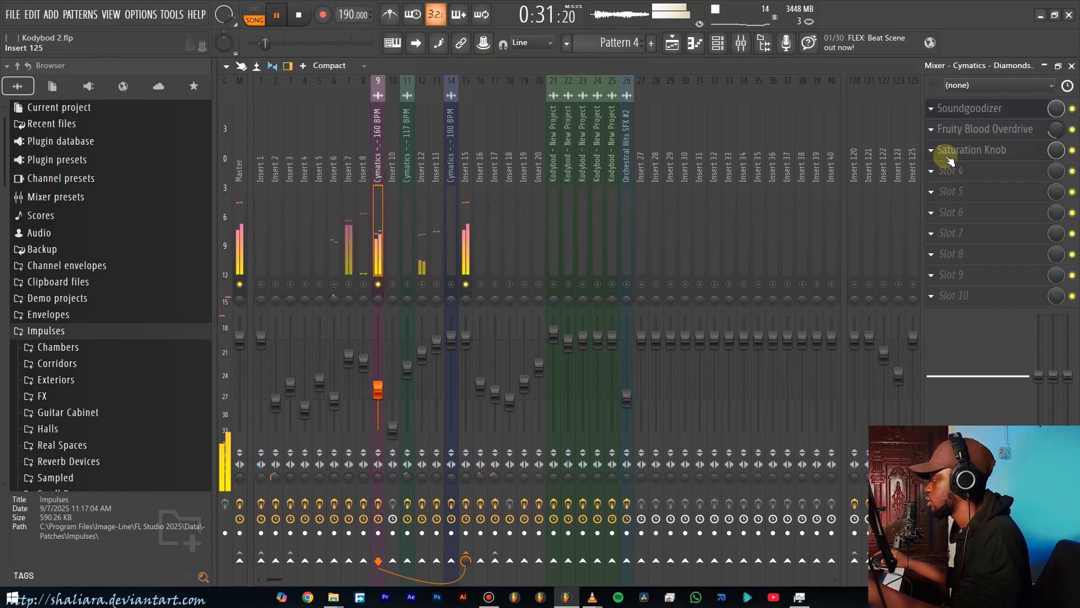
Inspect the Soundgoodizer, Fruity Blood Overdrive and Saturation Knob on the soloed mixer track 9.
{"action": "left_click", "coordinate": [970, 112]}
{"action": "left_click", "coordinate": [971, 112]}
{"action": "left_click", "coordinate": [978, 134]}
{"action": "left_click", "coordinate": [977, 135]}
{"action": "left_click", "coordinate": [984, 152]}
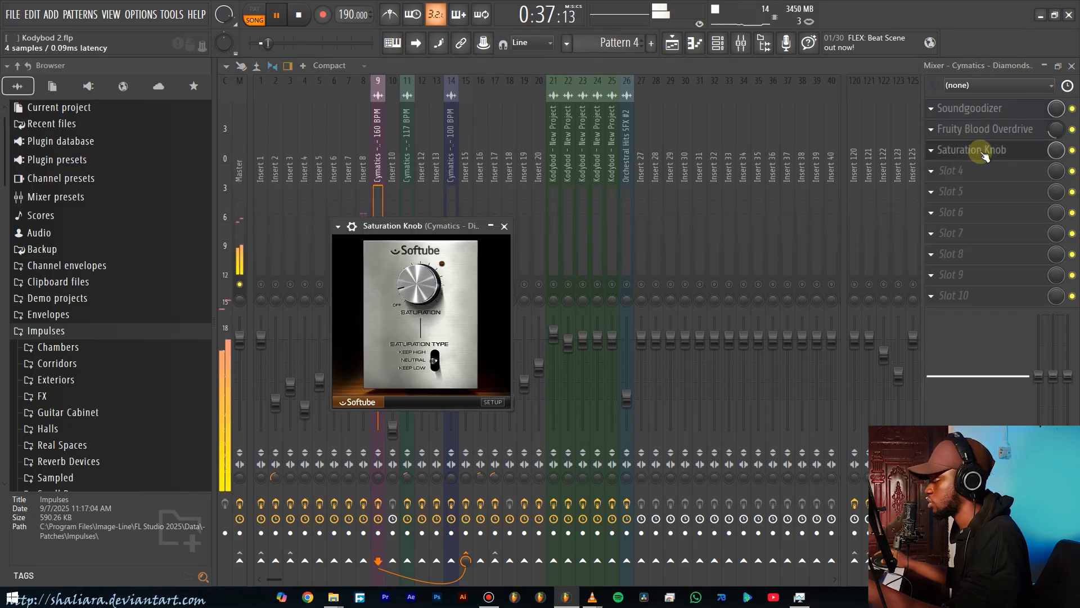
{"action": "left_click", "coordinate": [984, 152]}
Solo Track 12 with the Percussion Loop in the playlist.
{"action": "left_click", "coordinate": [673, 44]}
{"action": "scroll", "coordinate": [563, 312], "scroll_direction": "down", "scroll_amount": 2}
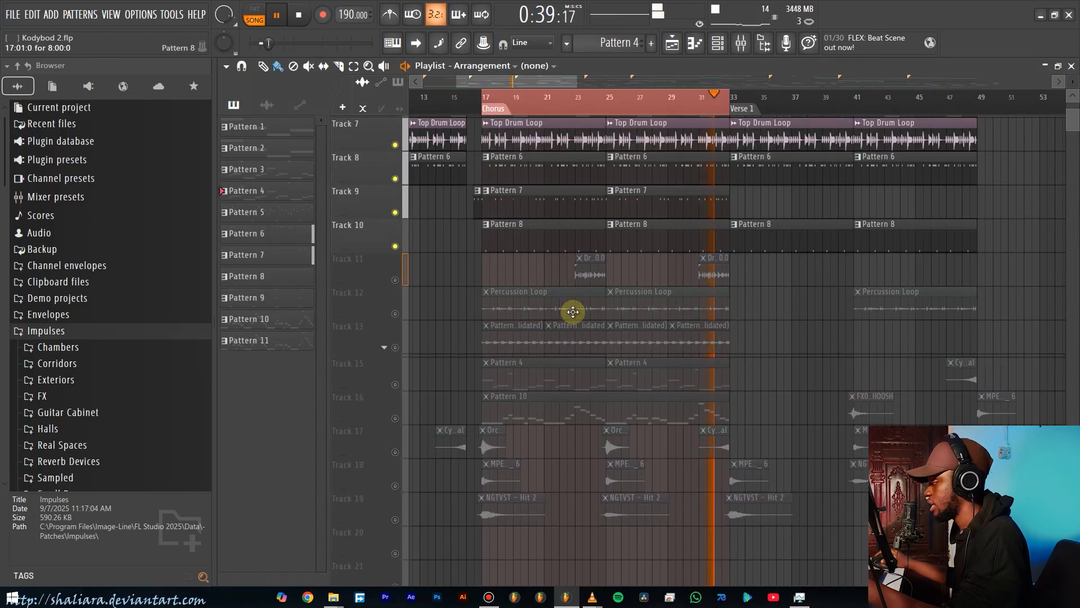
{"action": "left_click", "coordinate": [394, 311], "text": "ctrl"}
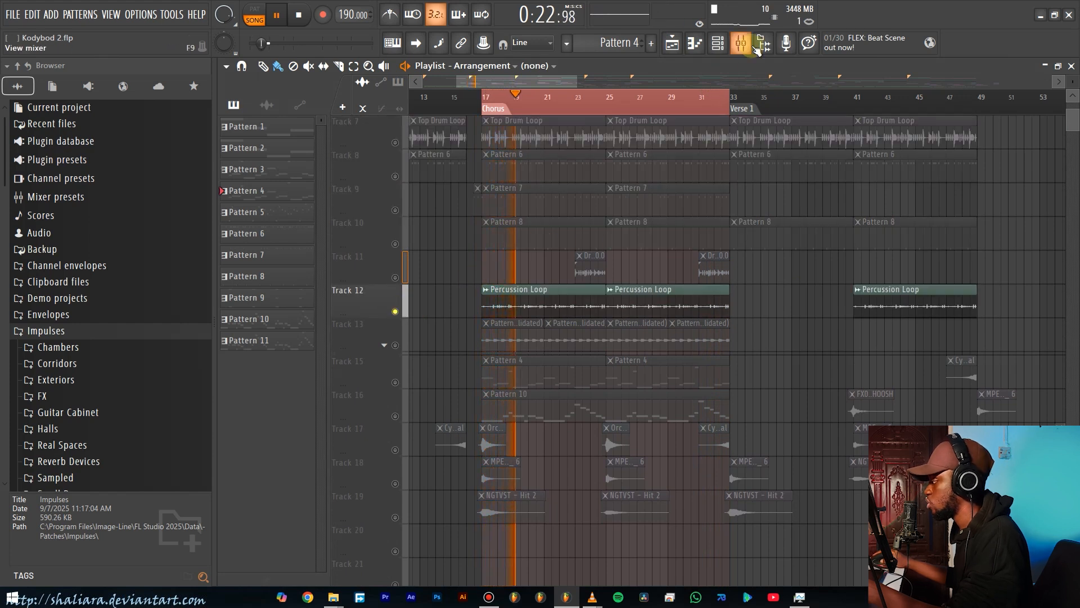
Solo the percussion loop's mixer track 11 and inspect its Fruity parametric EQ 2.
{"action": "key", "text": "F9"}
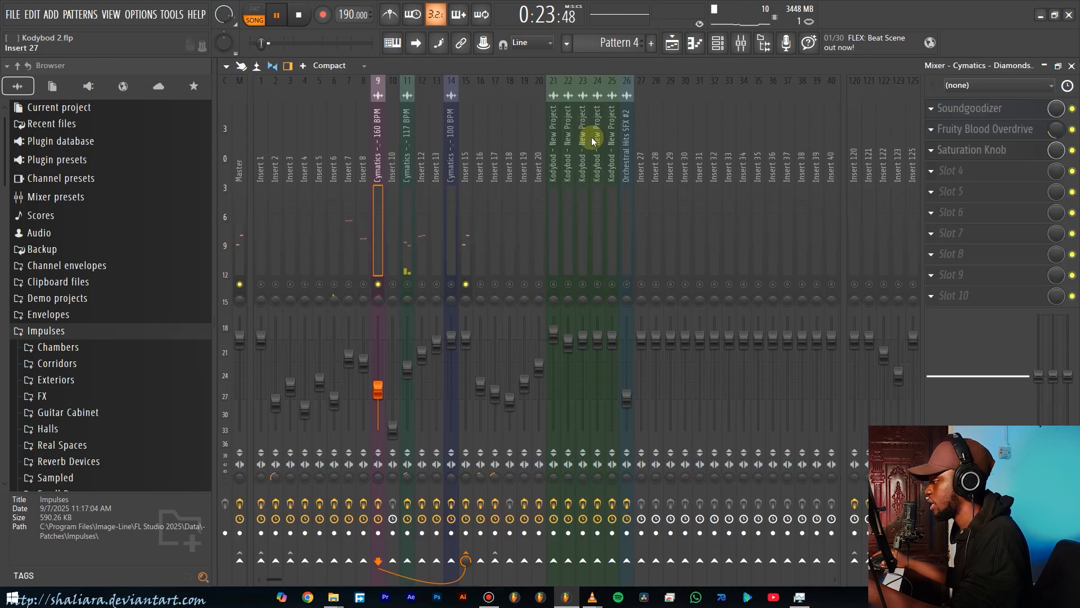
{"action": "left_click", "coordinate": [410, 265]}
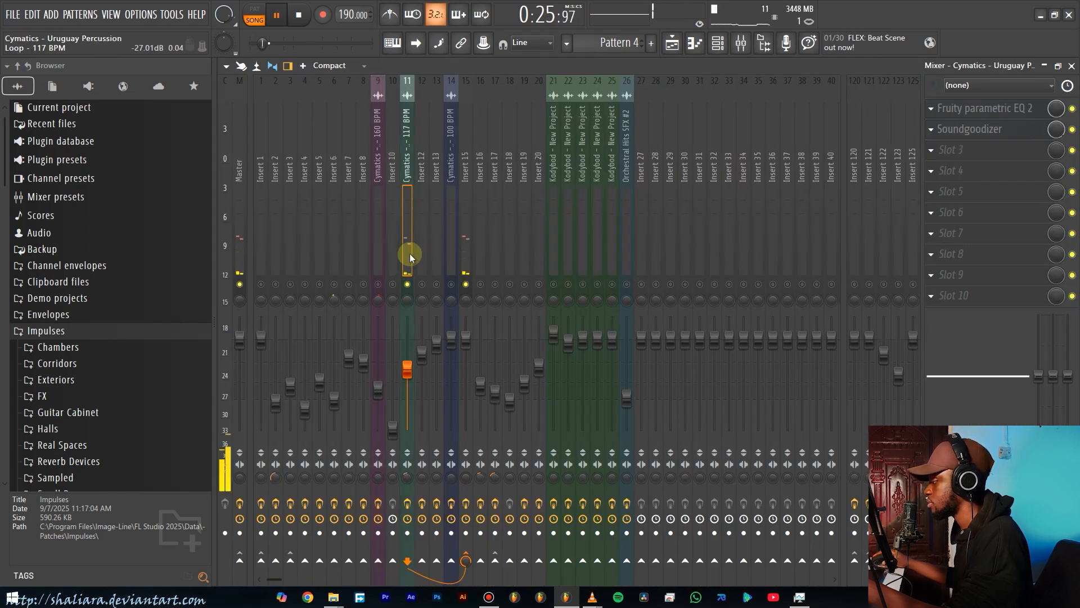
{"action": "left_click", "coordinate": [979, 113]}
{"action": "left_click", "coordinate": [978, 109]}
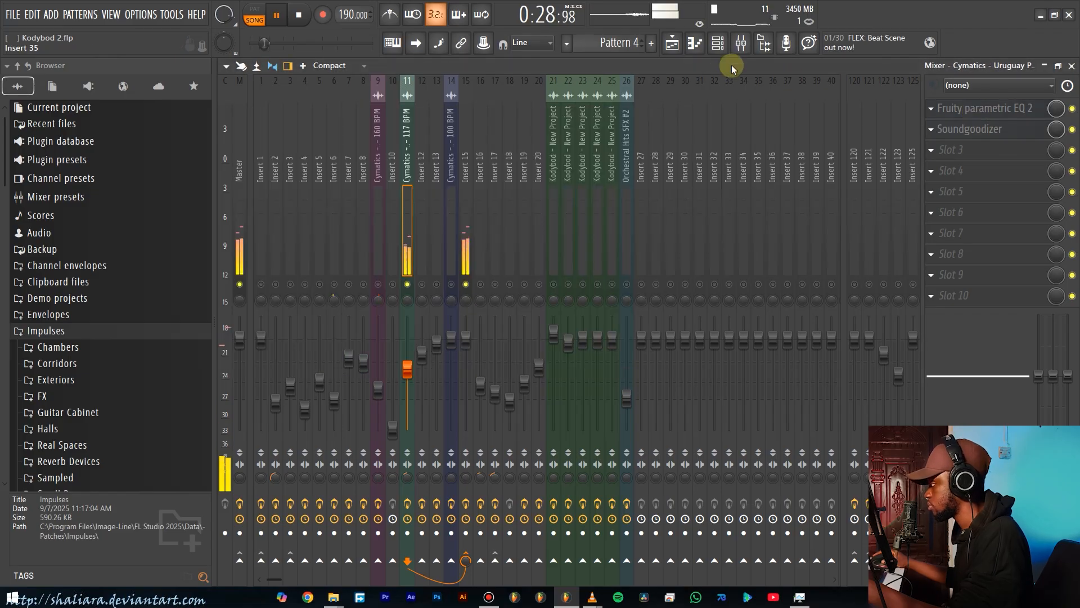
Unmute Track 11 to add the drum fill beside the Percussion Loop and show its effects on mixer track 14.
{"action": "left_click", "coordinate": [719, 45]}
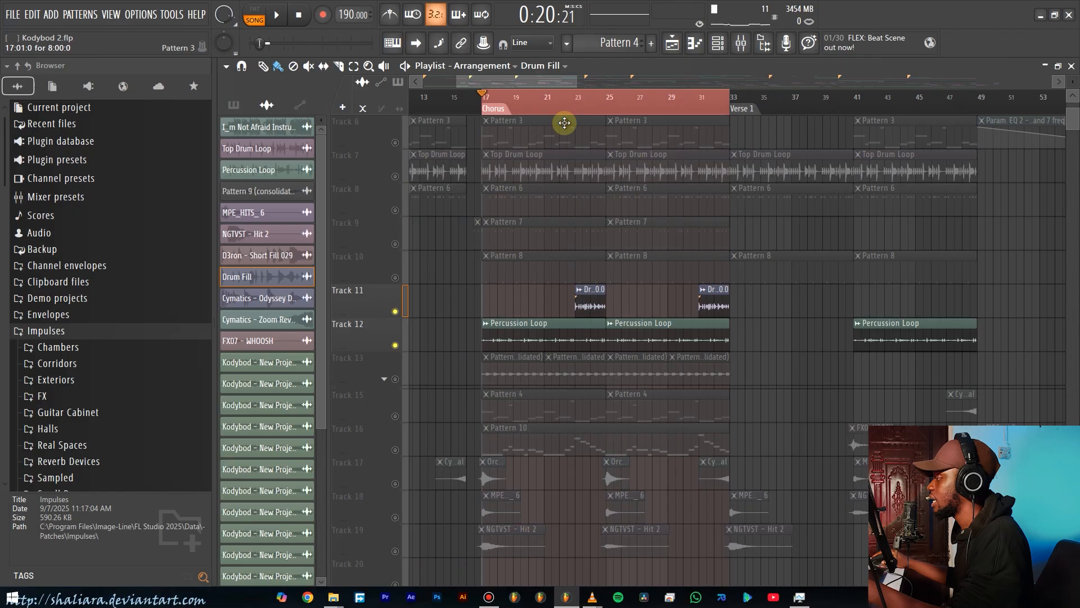
{"action": "left_click", "coordinate": [741, 43]}
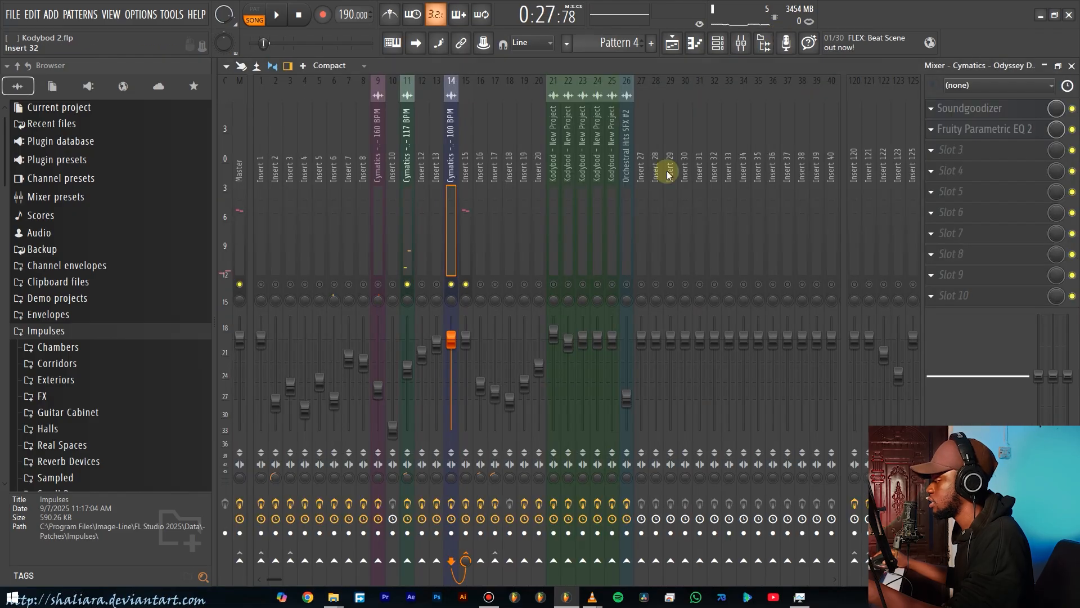
Mute the percussion loop's mixer track 11 and play the drum fill routed to mixer tracks 14 and 15.
{"action": "left_click", "coordinate": [466, 285]}
{"action": "key", "text": "space"}
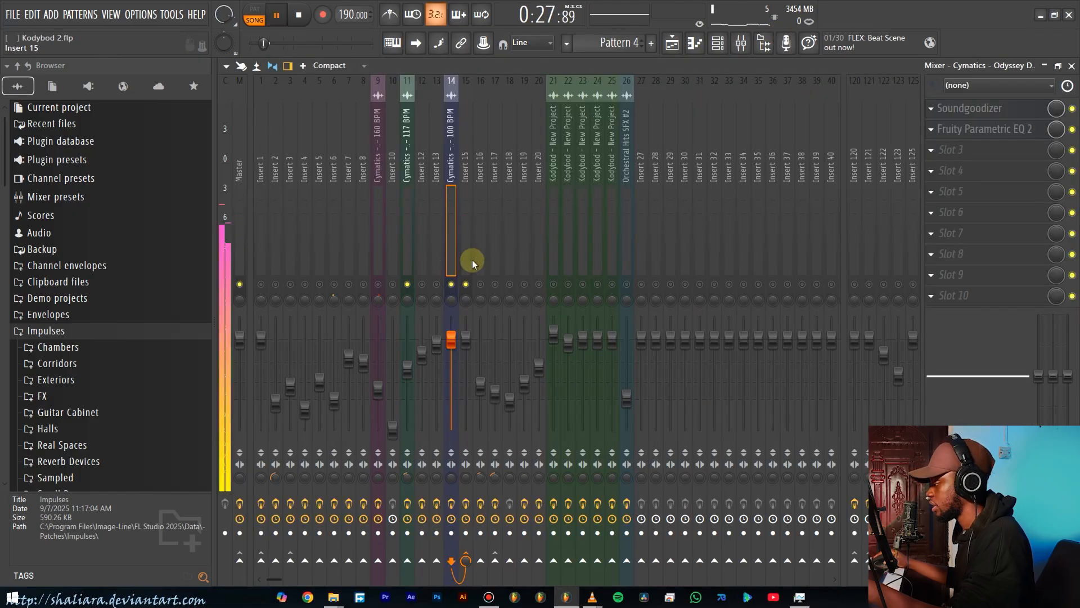
{"action": "left_click", "coordinate": [407, 284]}
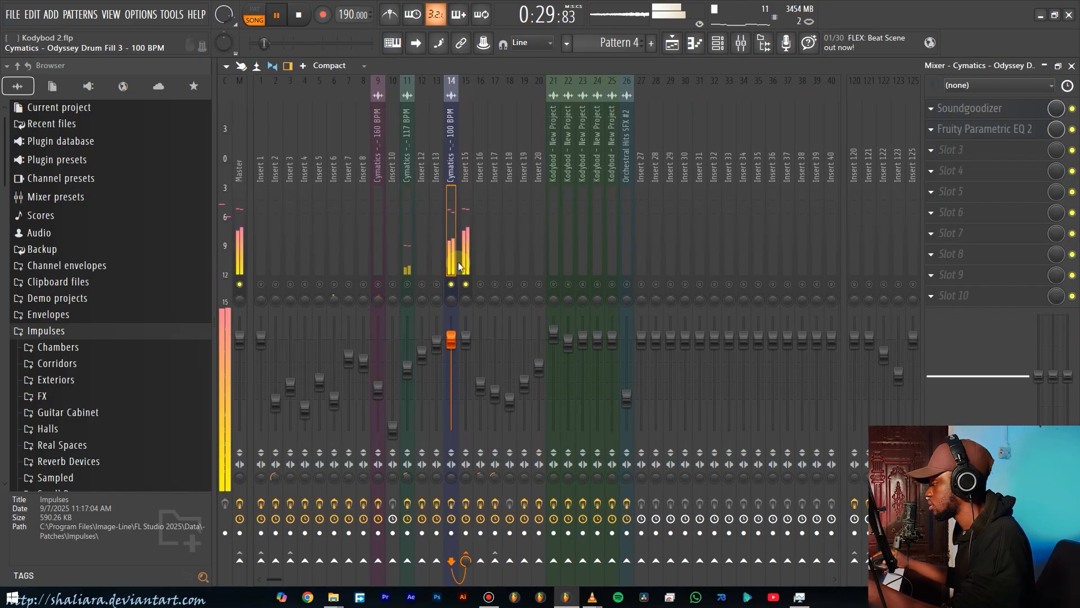
{"action": "key", "text": "space"}
Inspect the Fruity Parametric EQ 2 and the Soundgoodizer on the drum fill's mixer track 14 while playing the fill.
{"action": "left_click", "coordinate": [990, 133]}
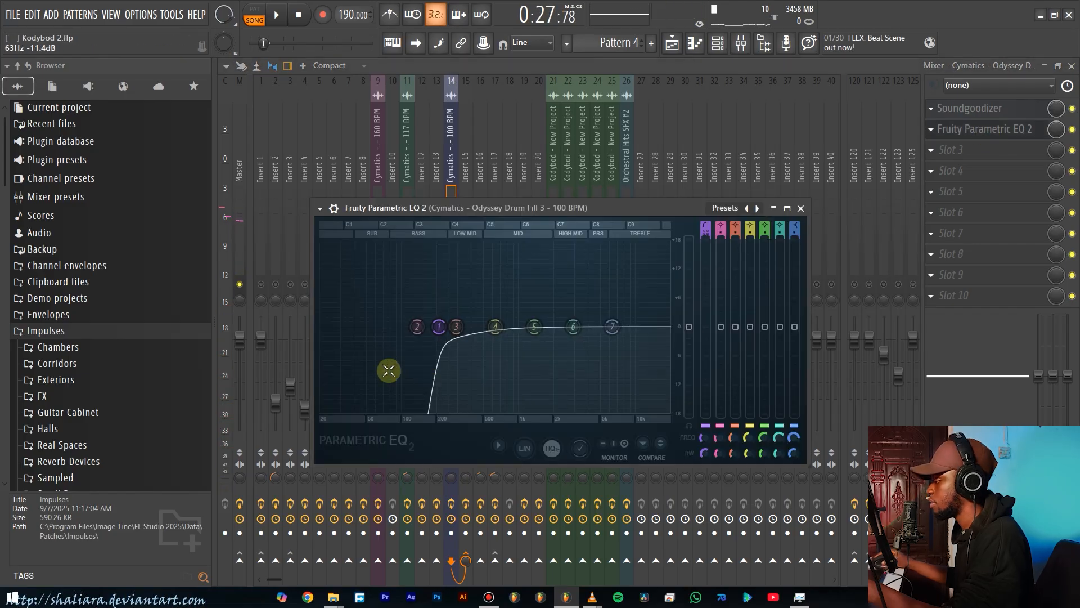
{"action": "left_click", "coordinate": [951, 131]}
{"action": "key", "text": "space"}
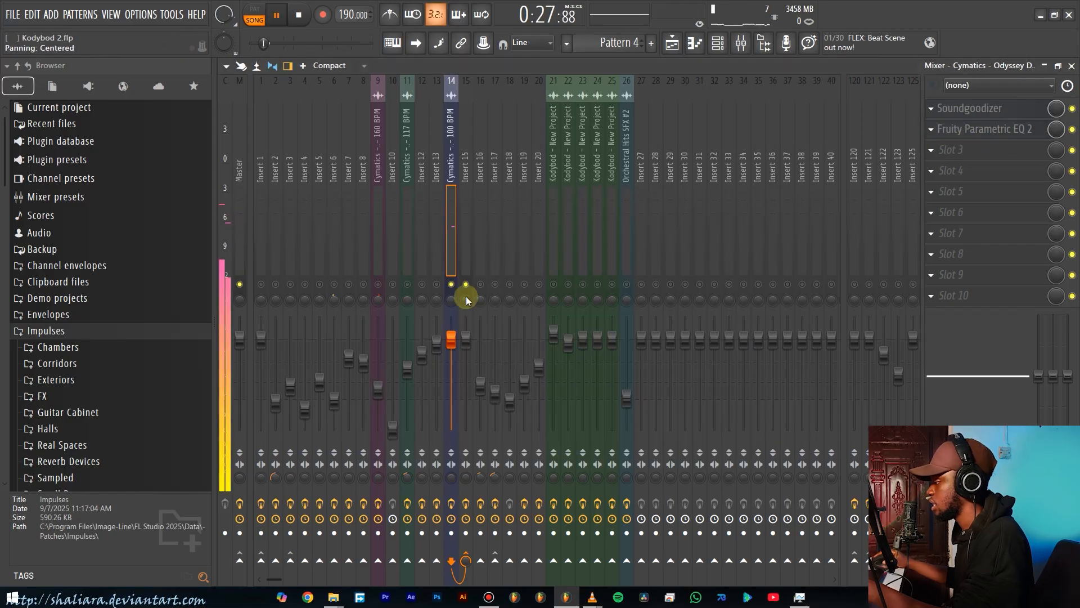
{"action": "left_click", "coordinate": [971, 110]}
{"action": "left_click", "coordinate": [972, 111]}
Return to the playlist, stop playback and unmute Tracks 3 to 10 beside the drum fill and Percussion Loop.
{"action": "left_click", "coordinate": [673, 45]}
{"action": "key", "text": "space"}
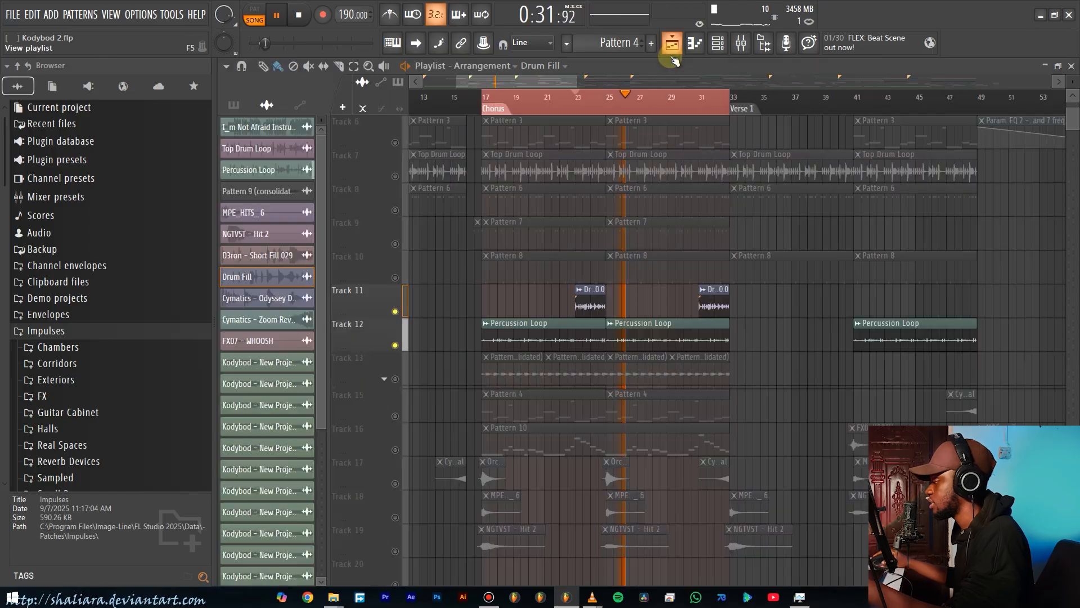
{"action": "left_click", "coordinate": [395, 278]}
{"action": "left_click", "coordinate": [395, 244]}
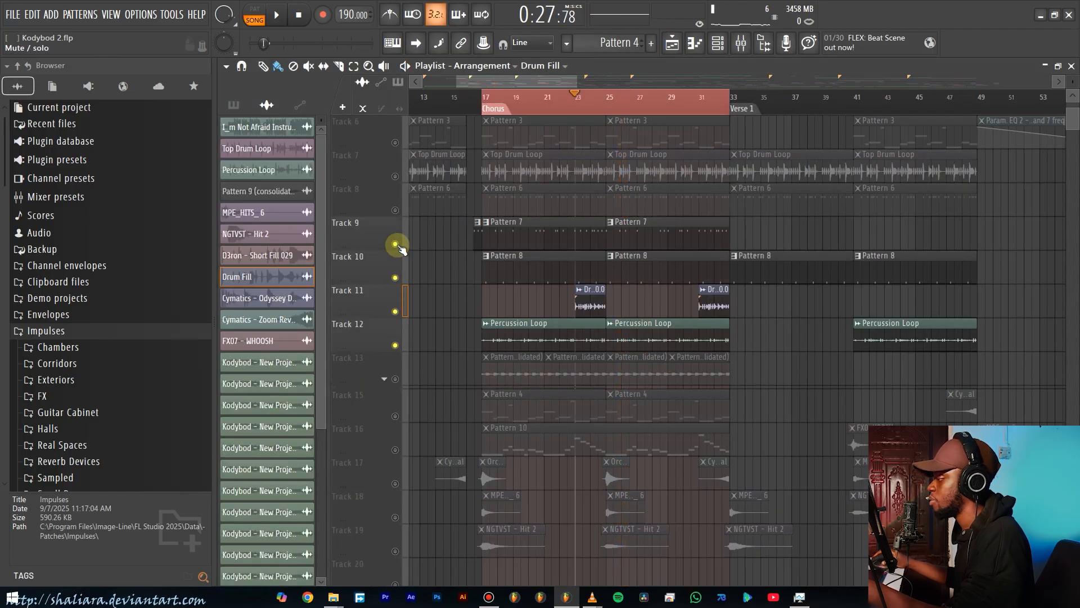
{"action": "scroll", "coordinate": [432, 265], "scroll_direction": "up", "scroll_amount": 4}
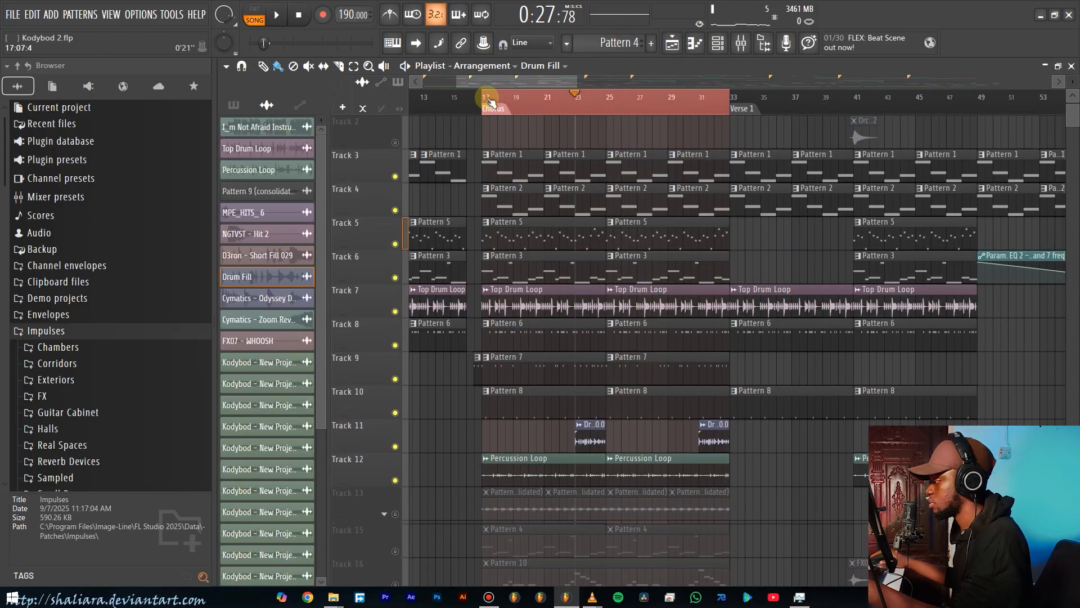
Play the chorus from bar 17 with Tracks 3 to 12, and compare it with the original instrumental soloed on Track 1.
{"action": "left_click", "coordinate": [489, 99]}
{"action": "scroll", "coordinate": [558, 269], "scroll_direction": "down", "scroll_amount": 1}
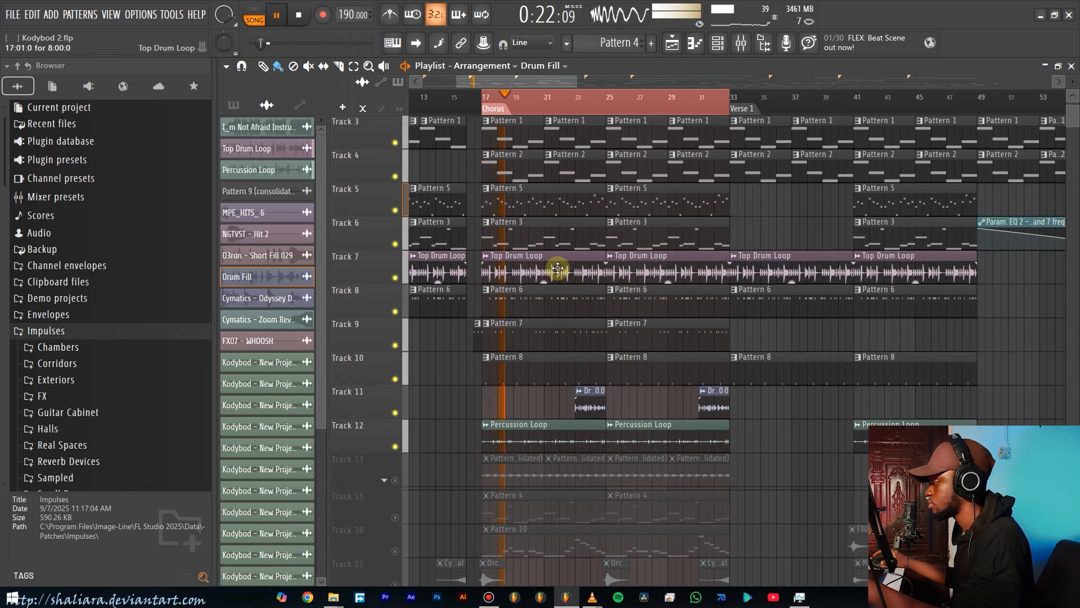
{"action": "scroll", "coordinate": [445, 358], "scroll_direction": "down", "scroll_amount": 1}
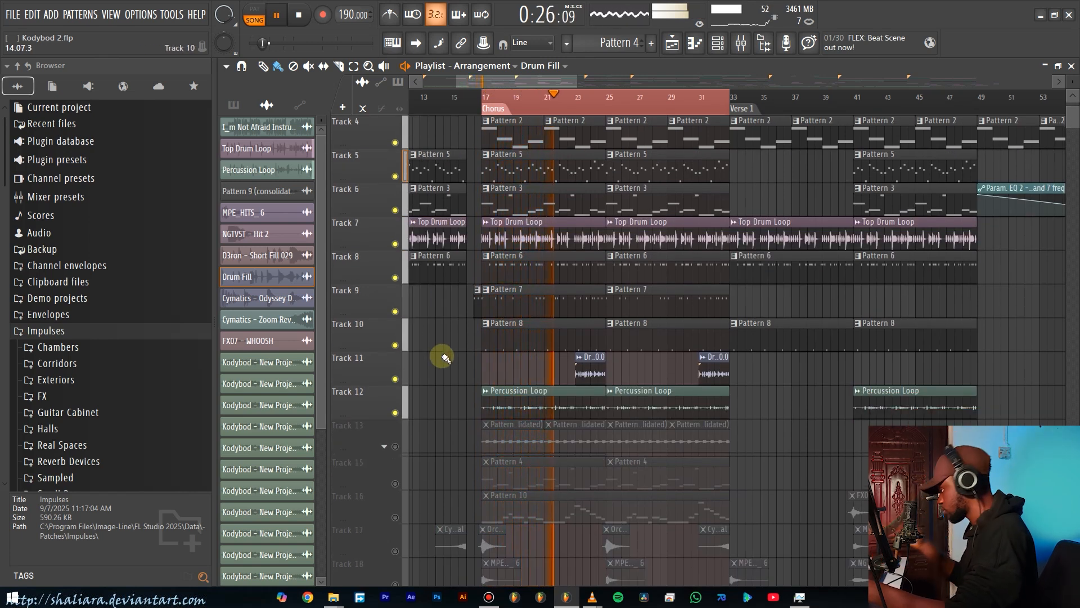
{"action": "scroll", "coordinate": [445, 357], "scroll_direction": "up", "scroll_amount": 1}
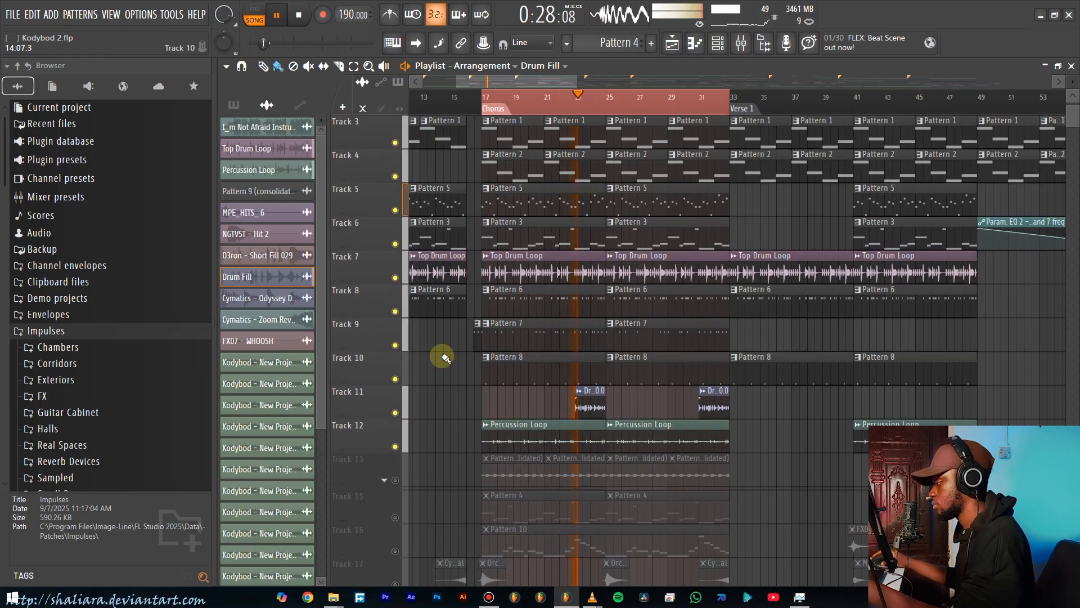
{"action": "scroll", "coordinate": [445, 359], "scroll_direction": "down", "scroll_amount": 2}
{"action": "scroll", "coordinate": [455, 343], "scroll_direction": "up", "scroll_amount": 2}
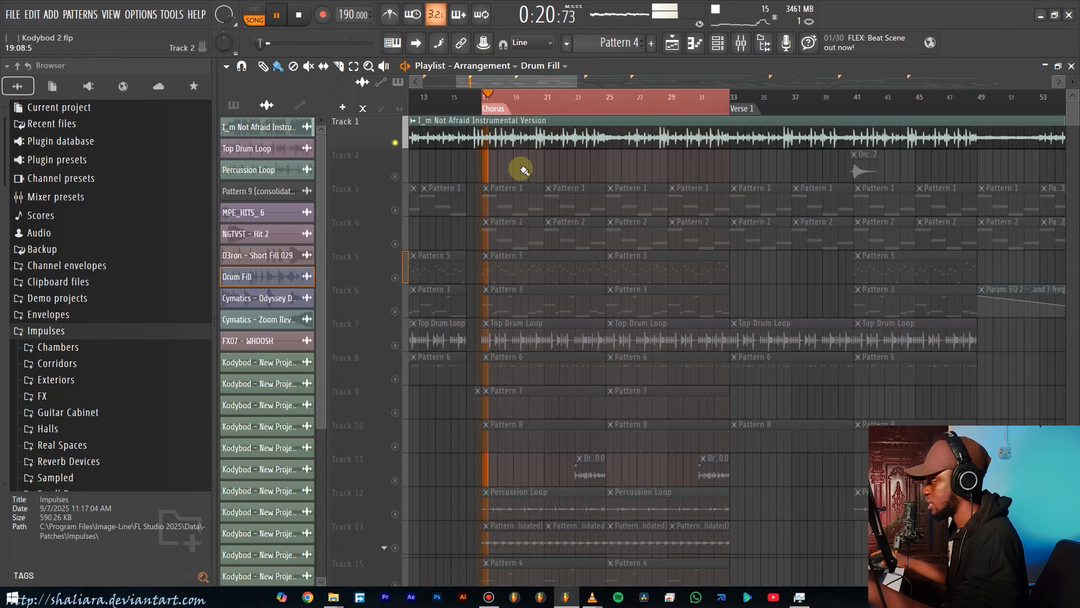
{"action": "key", "text": "space"}
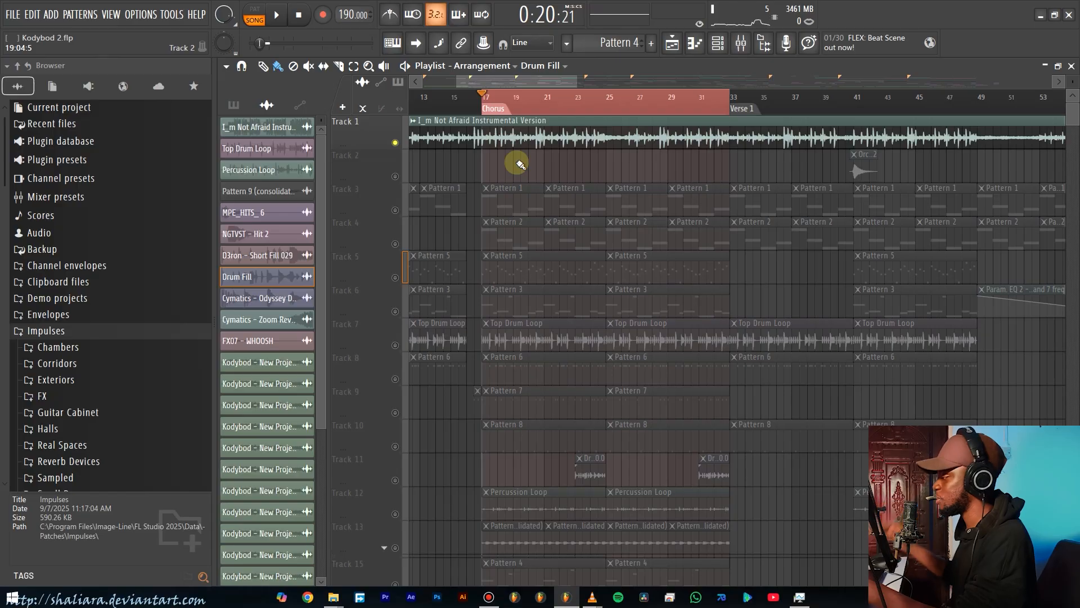
Solo Track 13 with the Pattern 9 (consolidated) clips and play it from the start of the chorus.
{"action": "scroll", "coordinate": [516, 163], "scroll_direction": "down", "scroll_amount": 6}
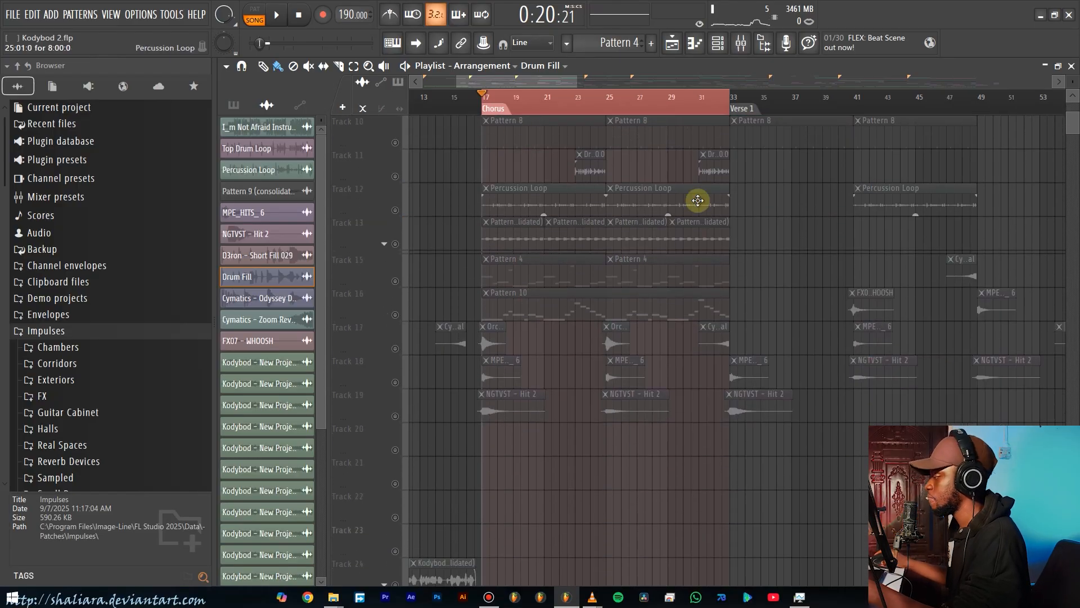
{"action": "scroll", "coordinate": [556, 244], "scroll_direction": "up", "scroll_amount": 2}
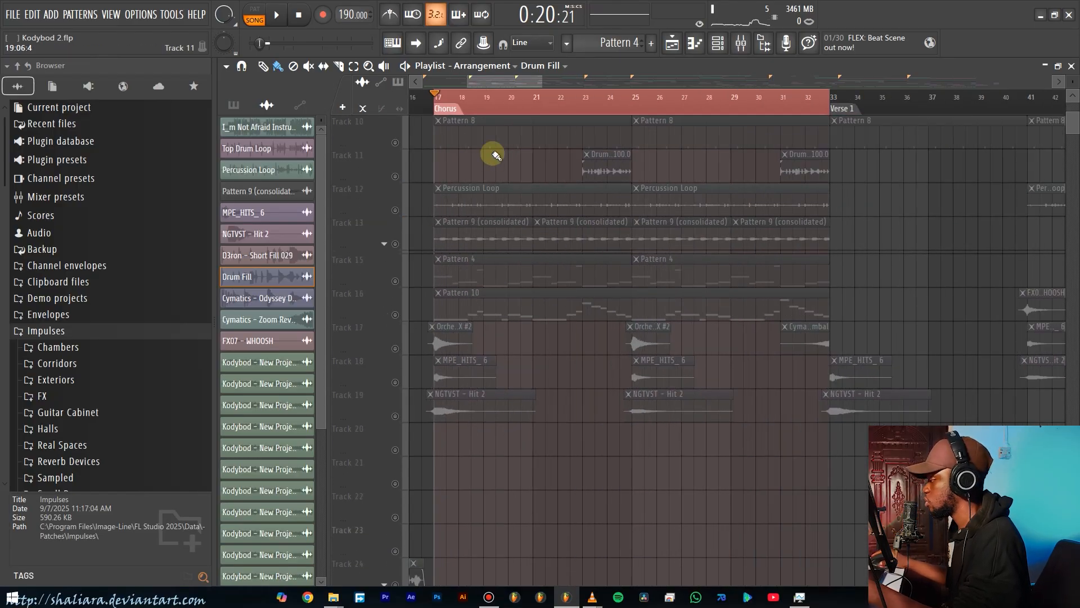
{"action": "left_click", "coordinate": [719, 43]}
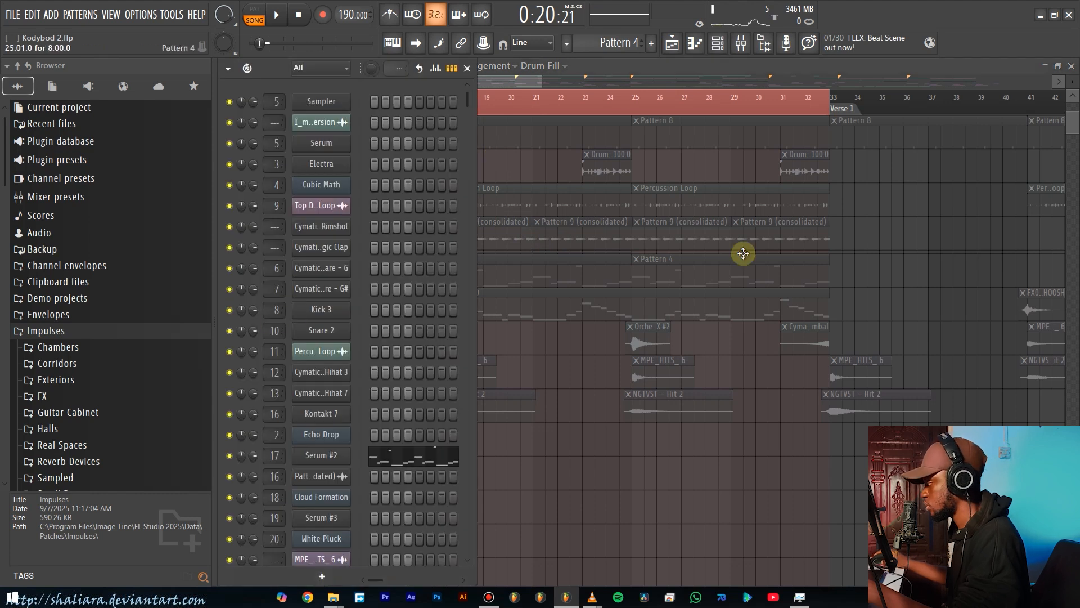
{"action": "right_click", "coordinate": [861, 233]}
{"action": "left_click", "coordinate": [397, 241]}
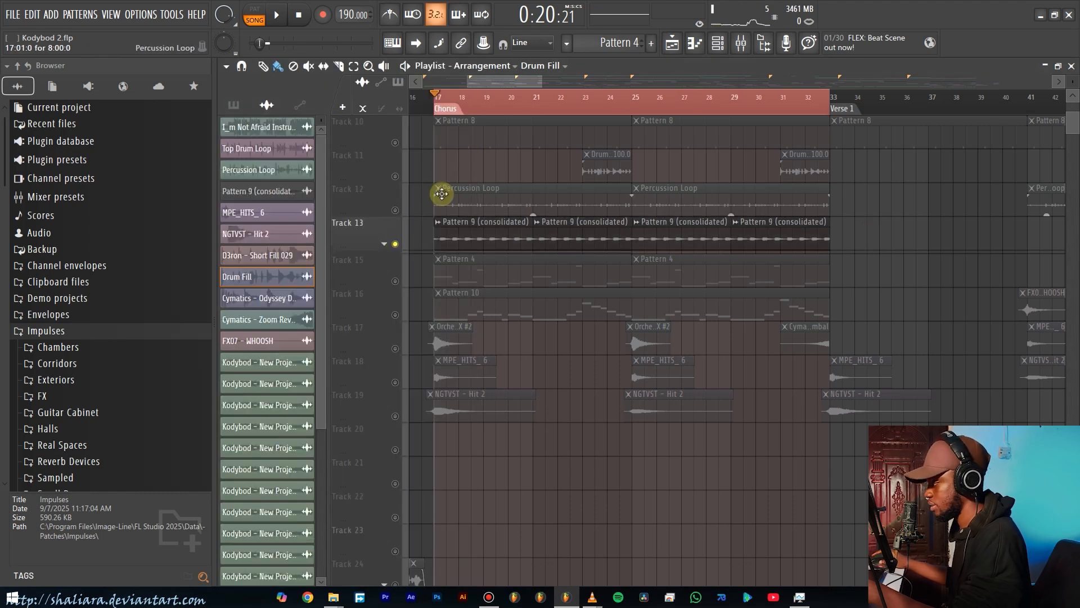
{"action": "key", "text": "space"}
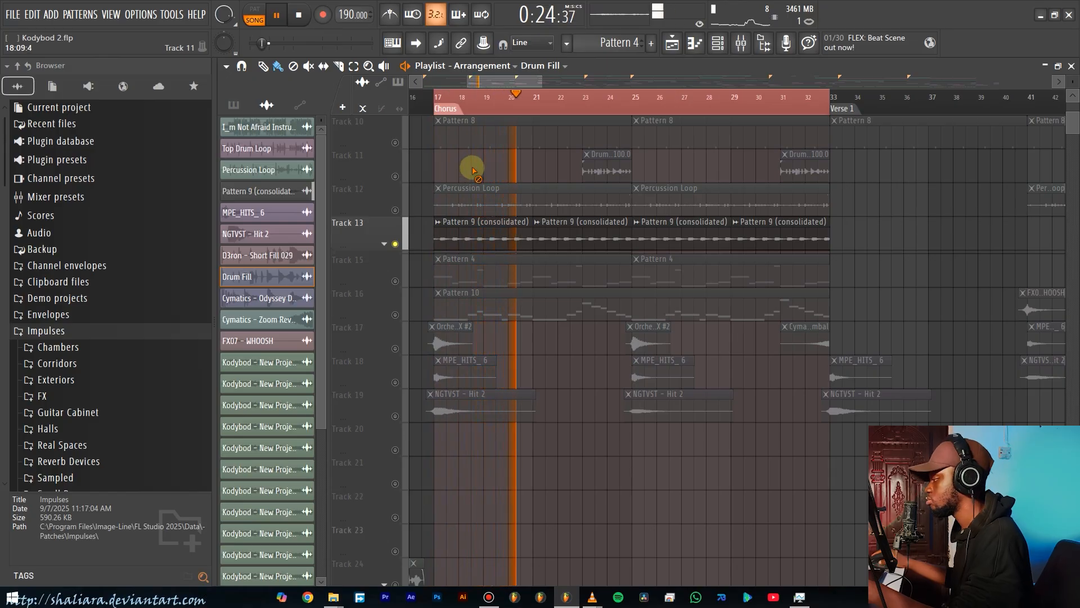
{"action": "key", "text": "space"}
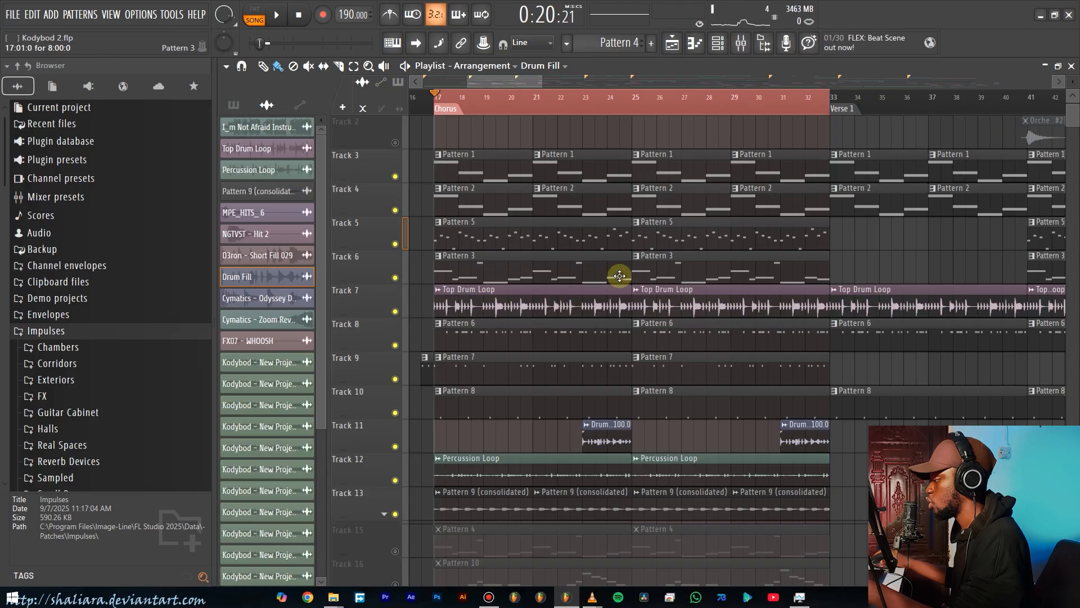
Unmute Tracks 3 to 12 beside Track 13 and play the chorus with all of them together.
{"action": "scroll", "coordinate": [463, 309], "scroll_direction": "up", "scroll_amount": 3}
{"action": "key", "text": "space"}
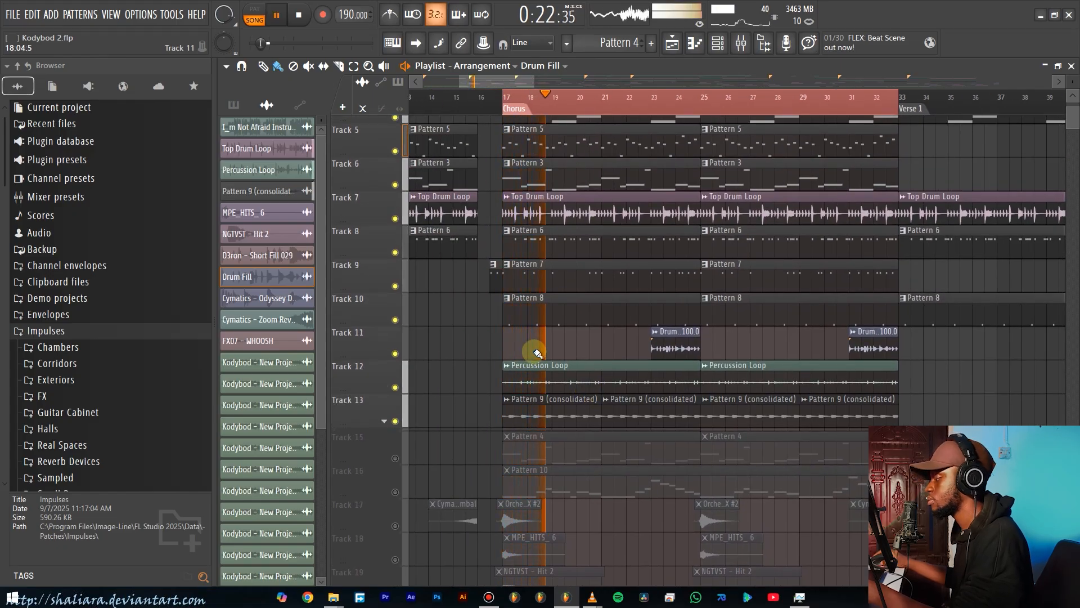
{"action": "scroll", "coordinate": [463, 354], "scroll_direction": "up", "scroll_amount": 1}
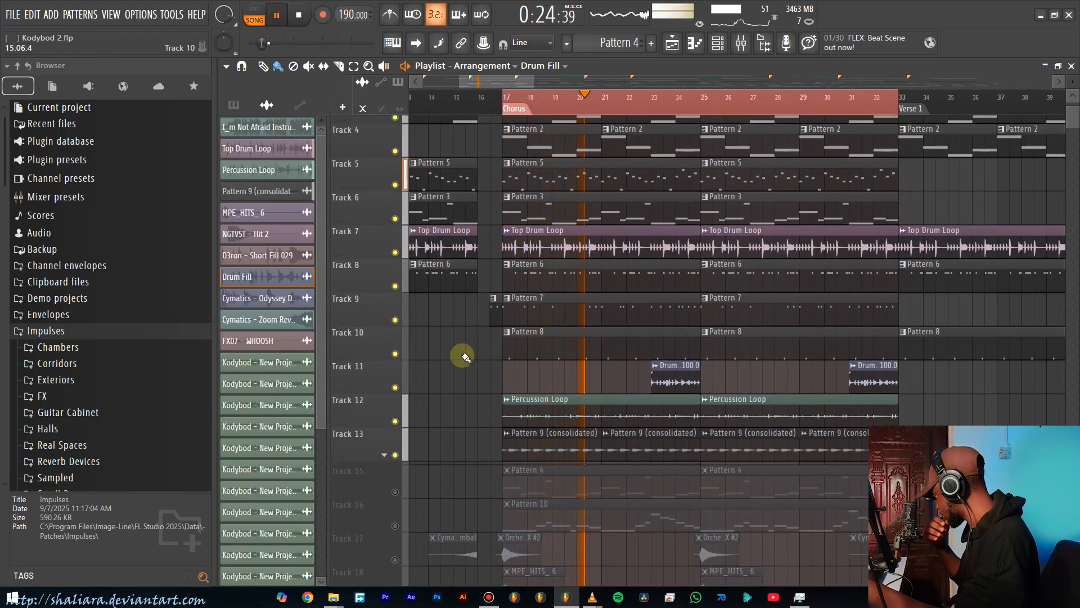
{"action": "scroll", "coordinate": [463, 356], "scroll_direction": "up", "scroll_amount": 3}
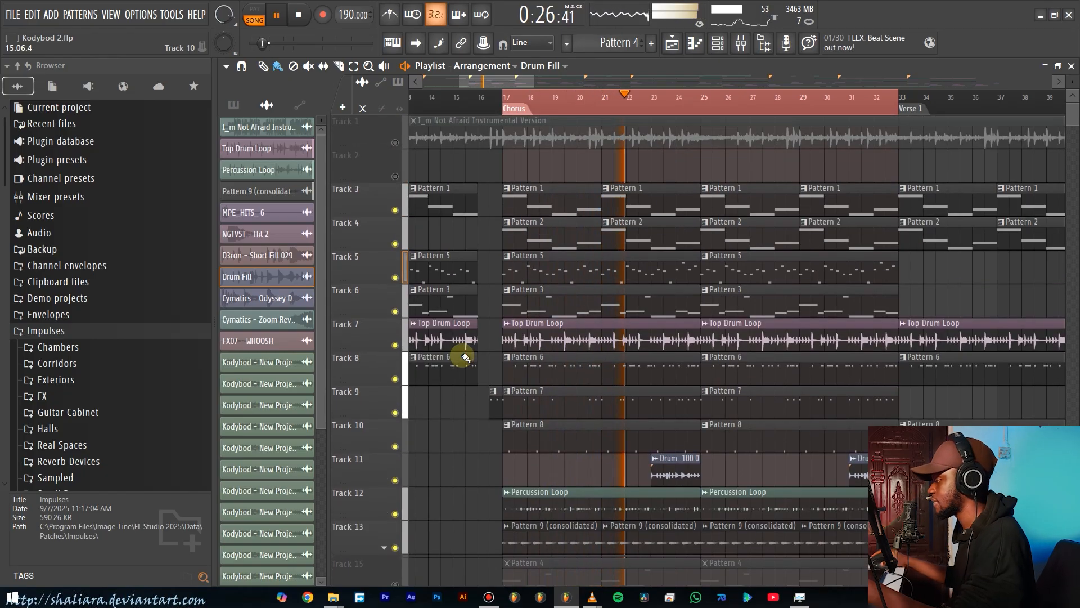
Solo Track 15 with Pattern 4 in the playlist and audition it on its own.
{"action": "scroll", "coordinate": [472, 236], "scroll_direction": "down", "scroll_amount": 2}
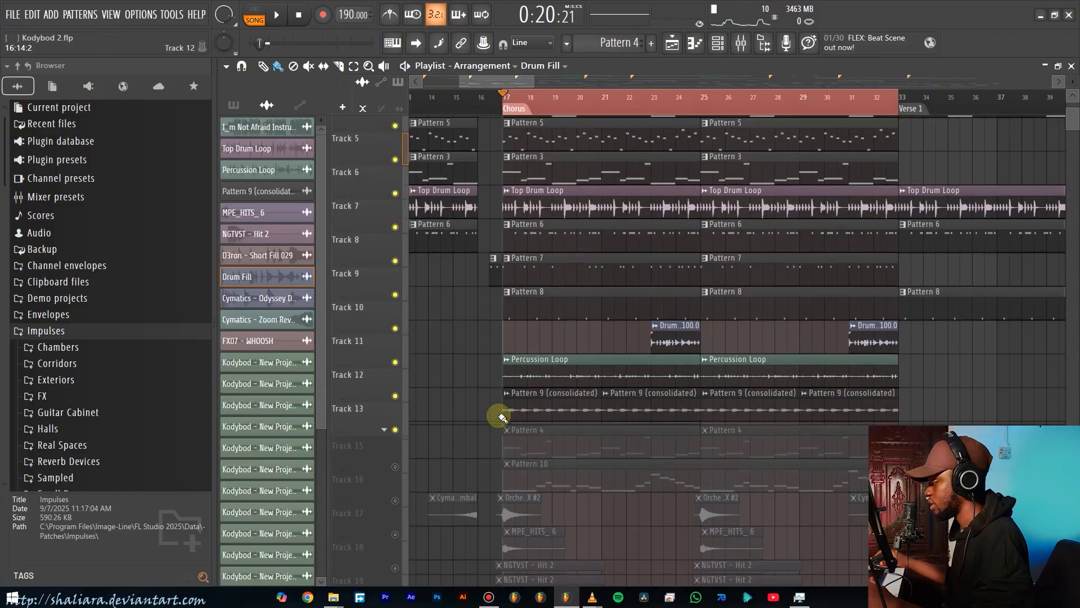
{"action": "scroll", "coordinate": [492, 402], "scroll_direction": "down", "scroll_amount": 1}
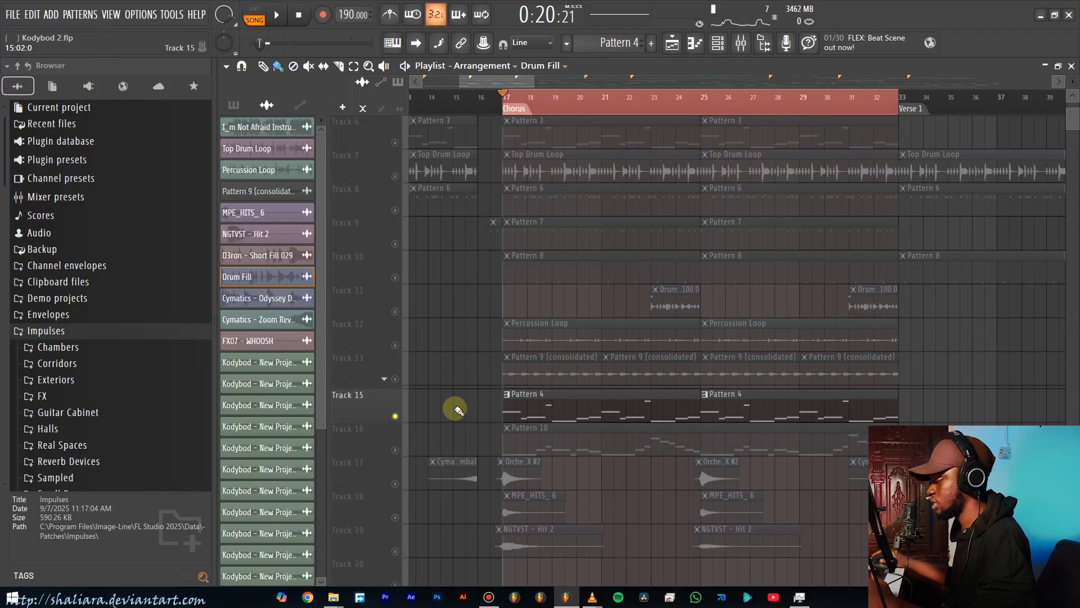
{"action": "key", "text": "space"}
{"action": "scroll", "coordinate": [443, 402], "scroll_direction": "up", "scroll_amount": 2}
{"action": "scroll", "coordinate": [472, 382], "scroll_direction": "up", "scroll_amount": 1}
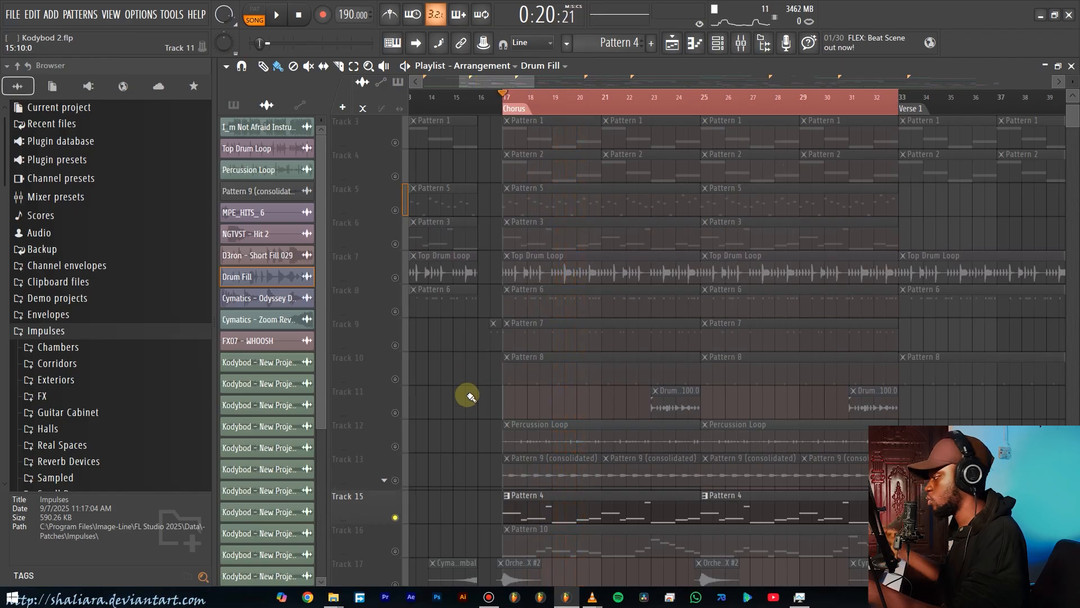
Unmute Track 6 with Pattern 3 and play it together with Track 15's Pattern 4 over the chorus.
{"action": "left_click", "coordinate": [395, 244]}
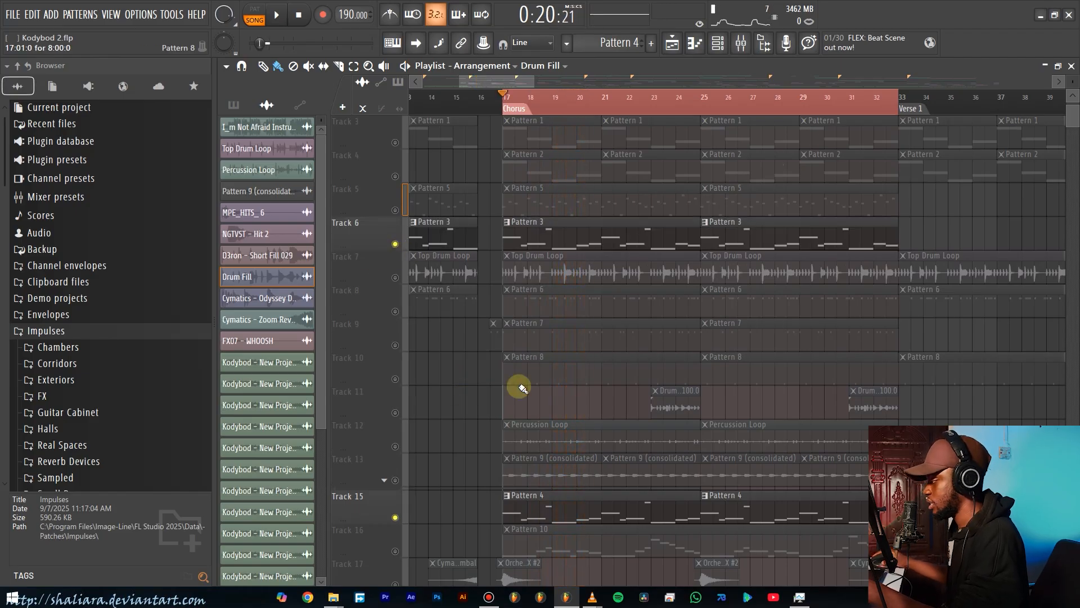
{"action": "key", "text": "space"}
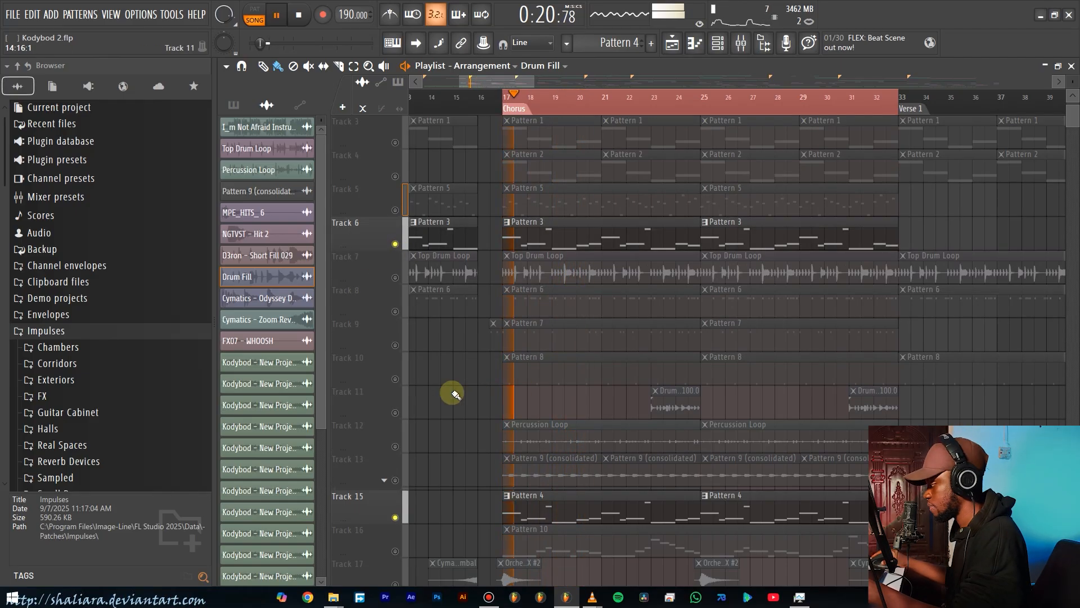
{"action": "scroll", "coordinate": [456, 394], "scroll_direction": "down", "scroll_amount": 3}
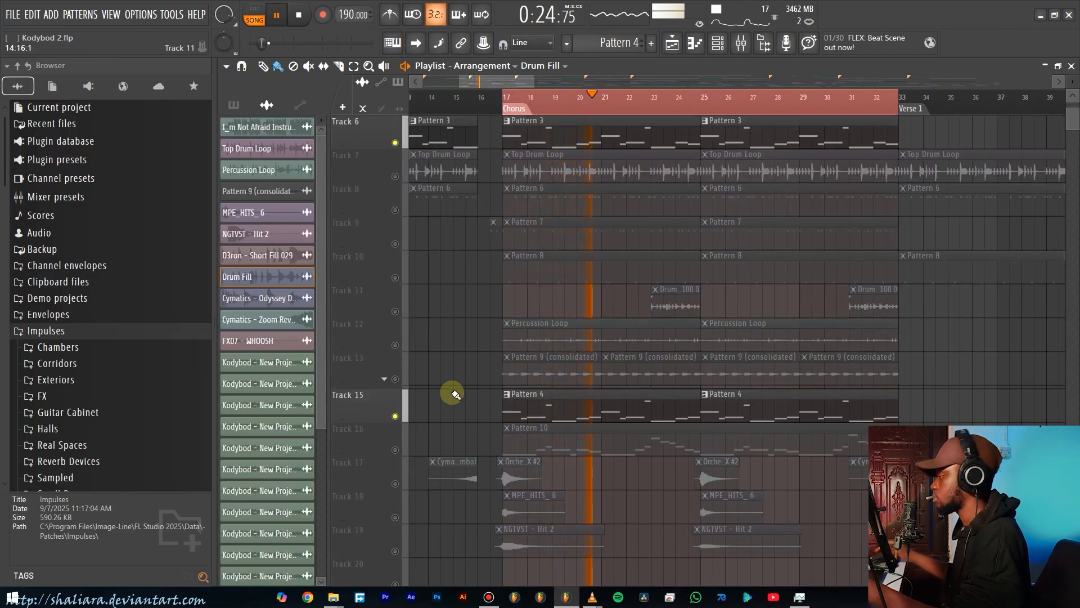
Play the chorus with the other tracks while toggling Track 15 off and on to compare, leaving it unmuted.
{"action": "scroll", "coordinate": [456, 394], "scroll_direction": "up", "scroll_amount": 2}
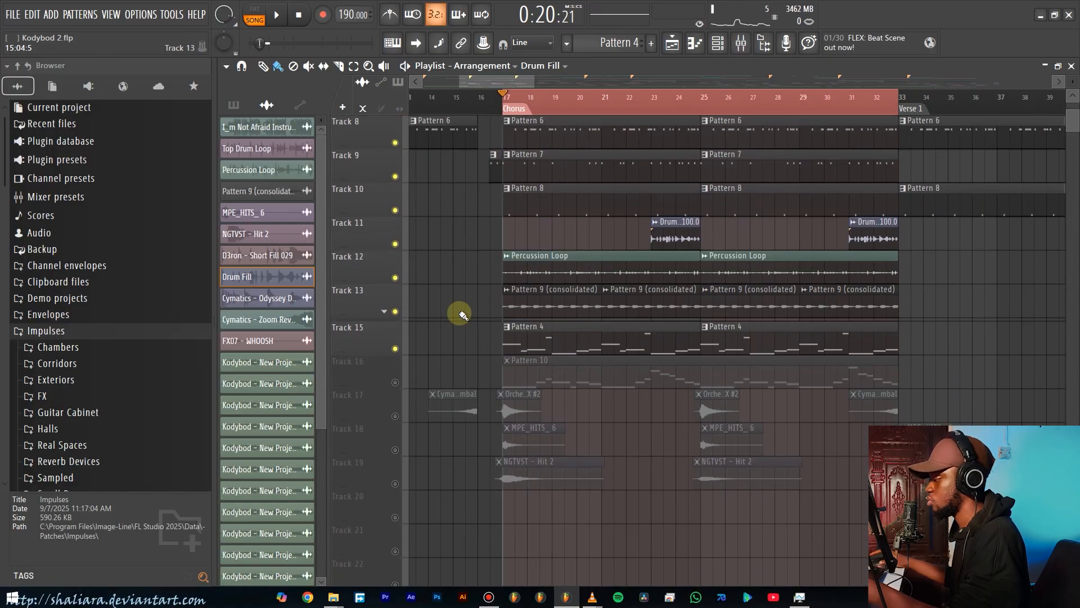
{"action": "left_click", "coordinate": [396, 349]}
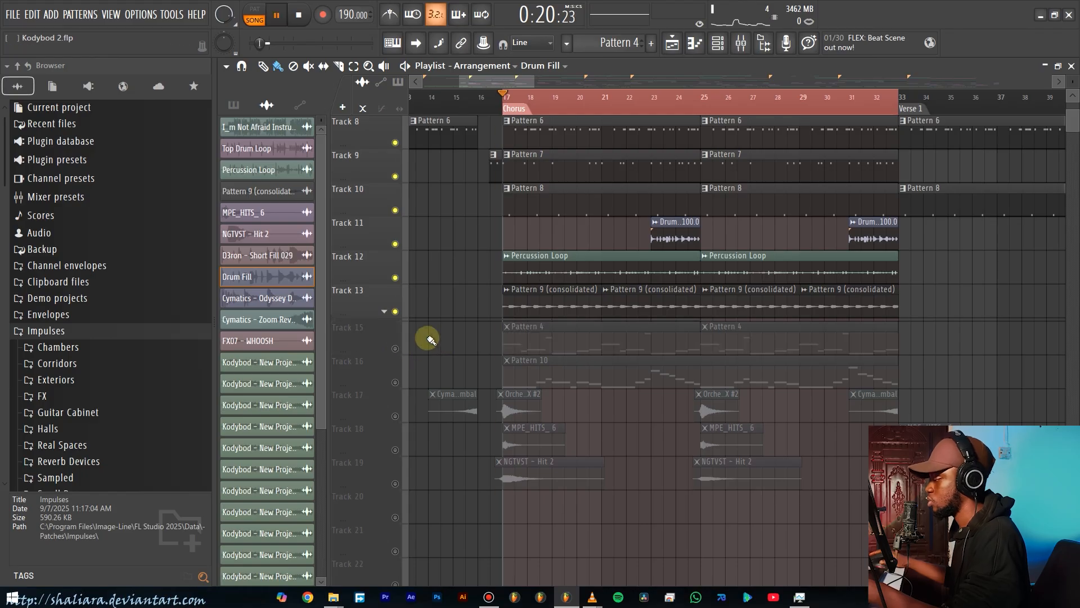
{"action": "key", "text": "space"}
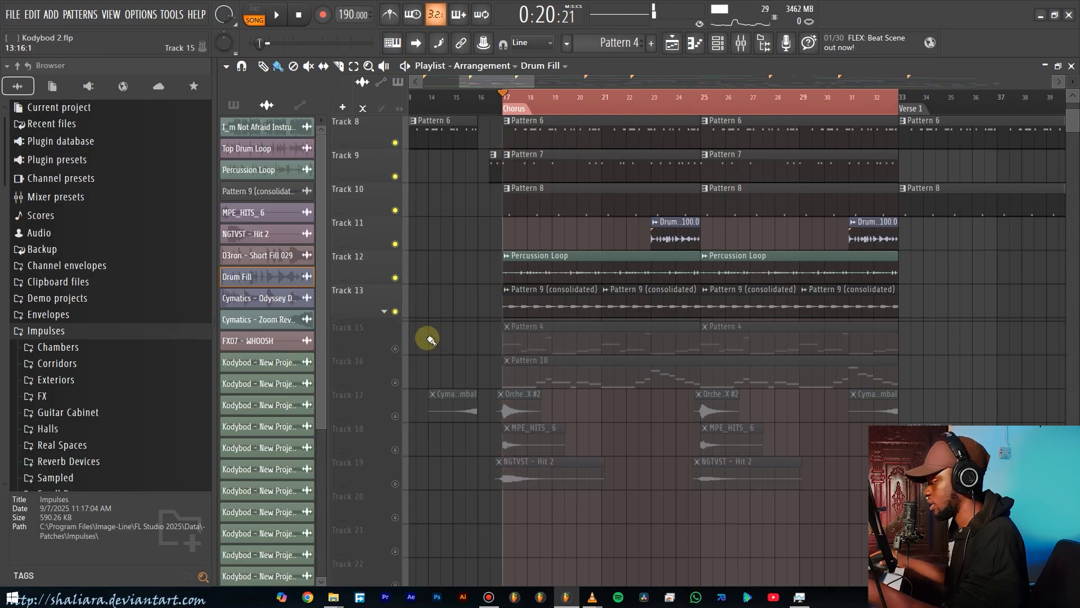
{"action": "key", "text": "space"}
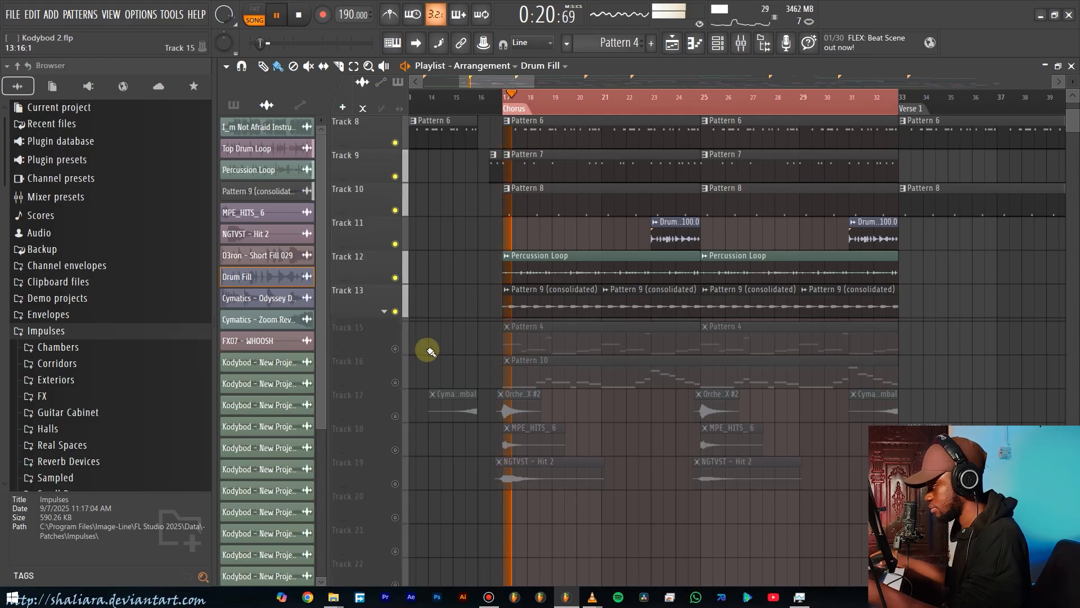
{"action": "left_click", "coordinate": [395, 350]}
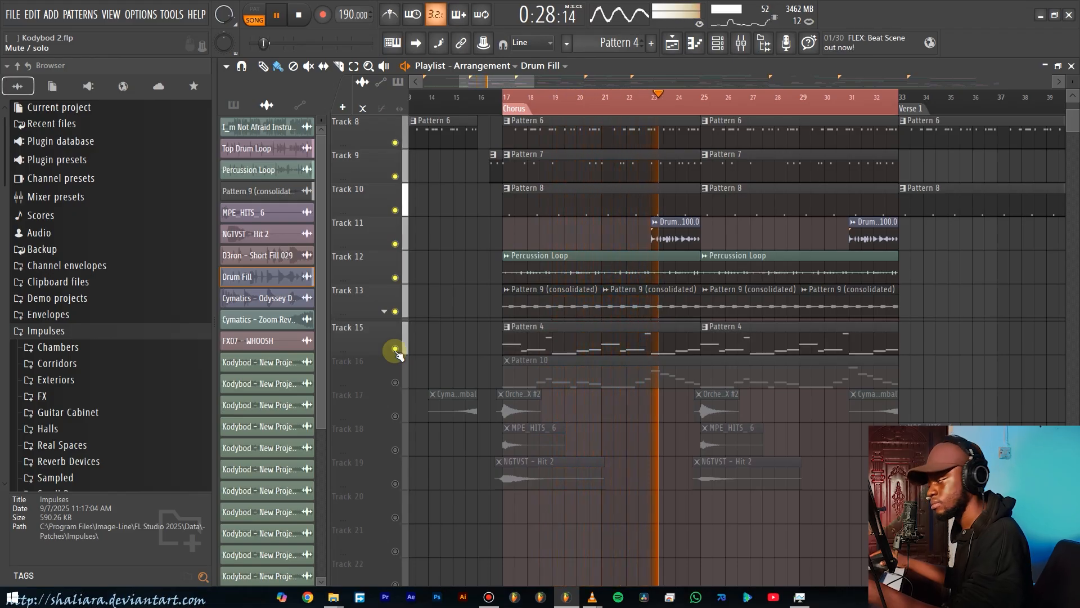
{"action": "left_click", "coordinate": [395, 349]}
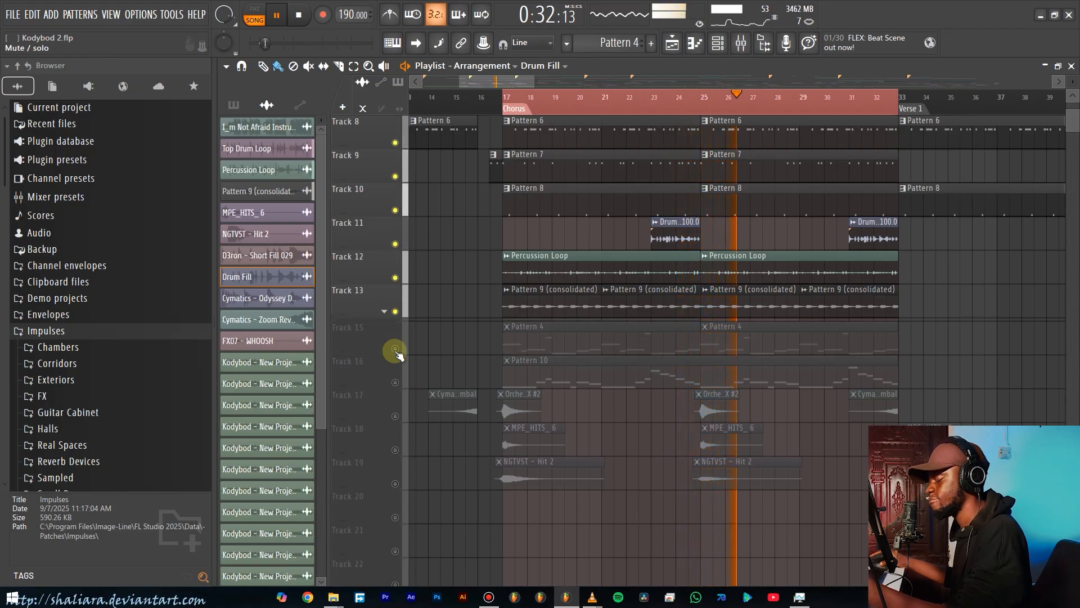
{"action": "left_click", "coordinate": [395, 349]}
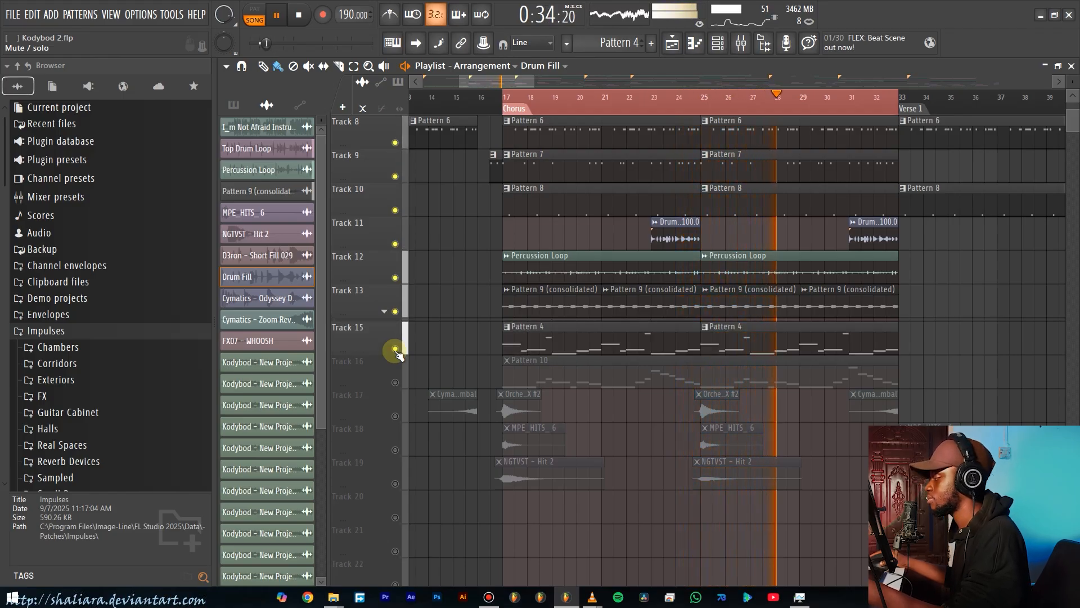
{"action": "scroll", "coordinate": [476, 303], "scroll_direction": "up", "scroll_amount": 2}
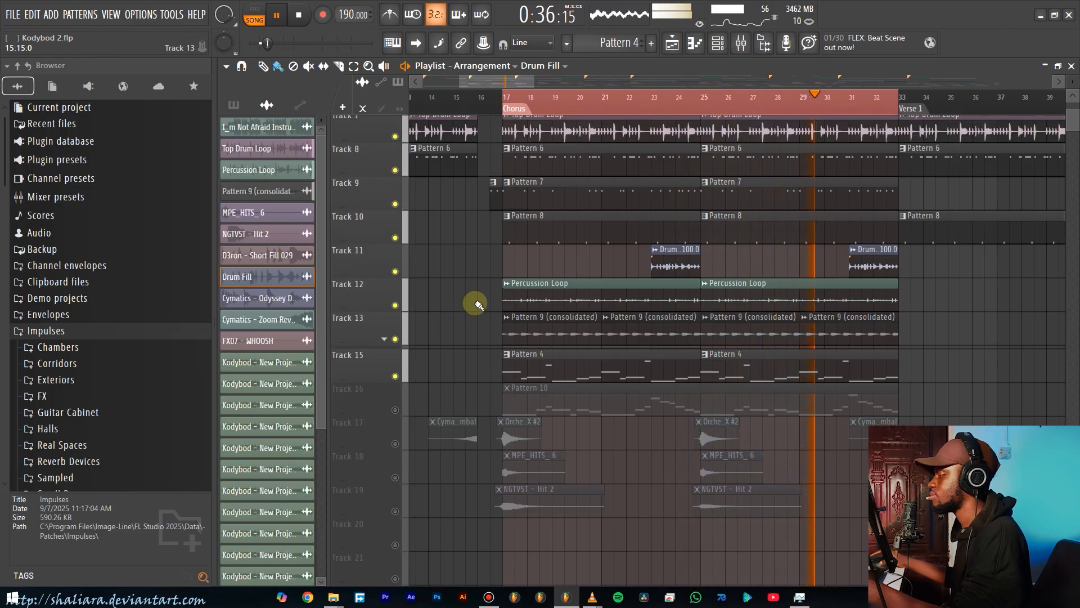
Solo Track 16 and audition its Pattern 10 over the chorus, adding Track 15's Pattern 4 alongside it.
{"action": "scroll", "coordinate": [476, 303], "scroll_direction": "up", "scroll_amount": 2}
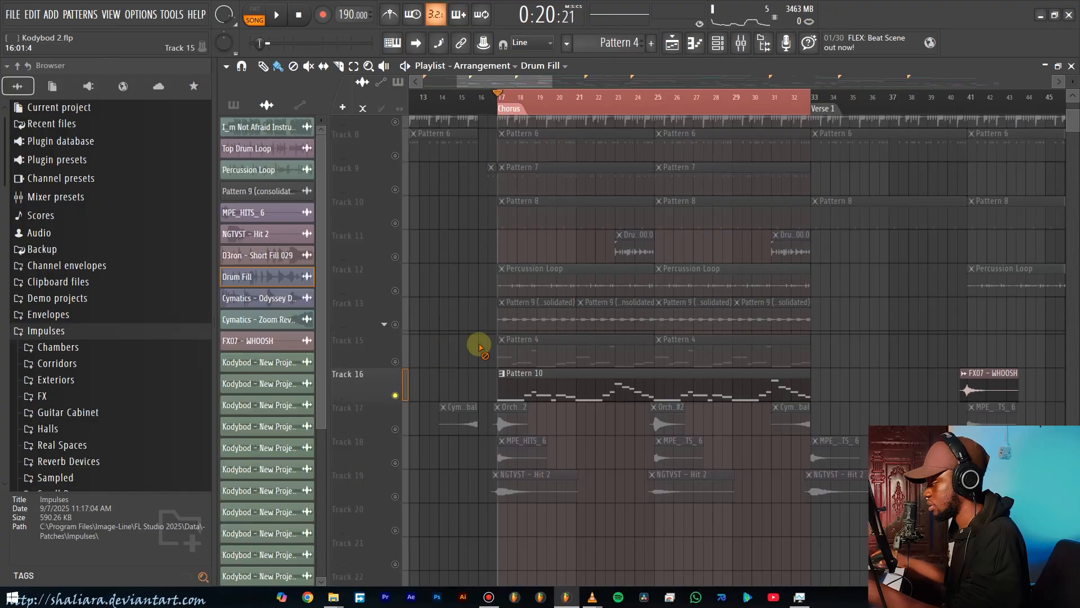
{"action": "key", "text": "space"}
{"action": "scroll", "coordinate": [467, 371], "scroll_direction": "up", "scroll_amount": 1}
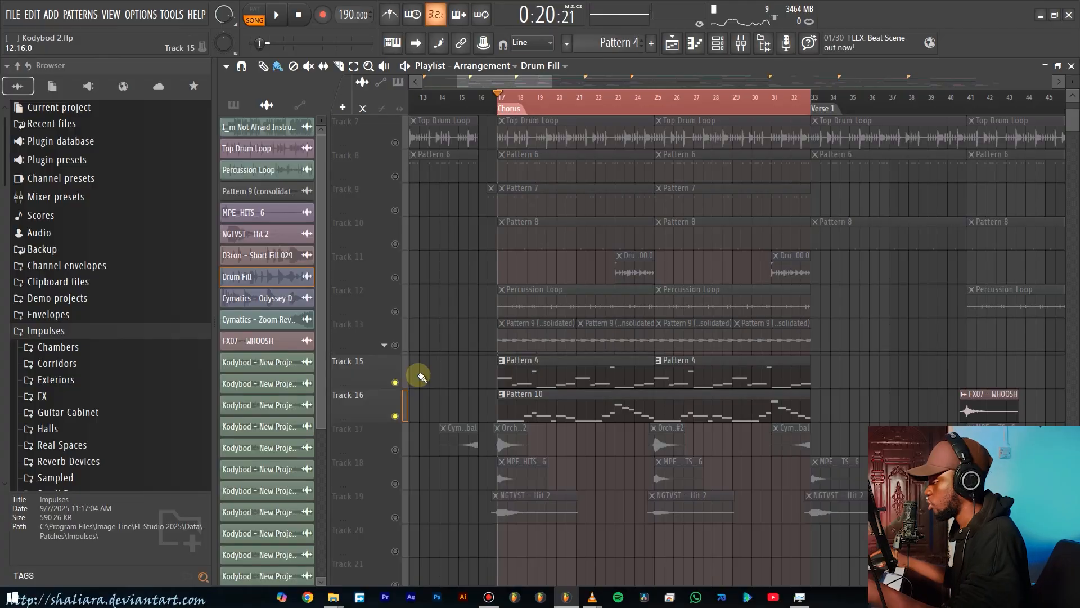
Unmute the remaining tracks except Tracks 17 to 19 and play the chorus with Tracks 15 and 16 in the mix.
{"action": "right_click", "coordinate": [396, 383]}
{"action": "right_click", "coordinate": [395, 383]}
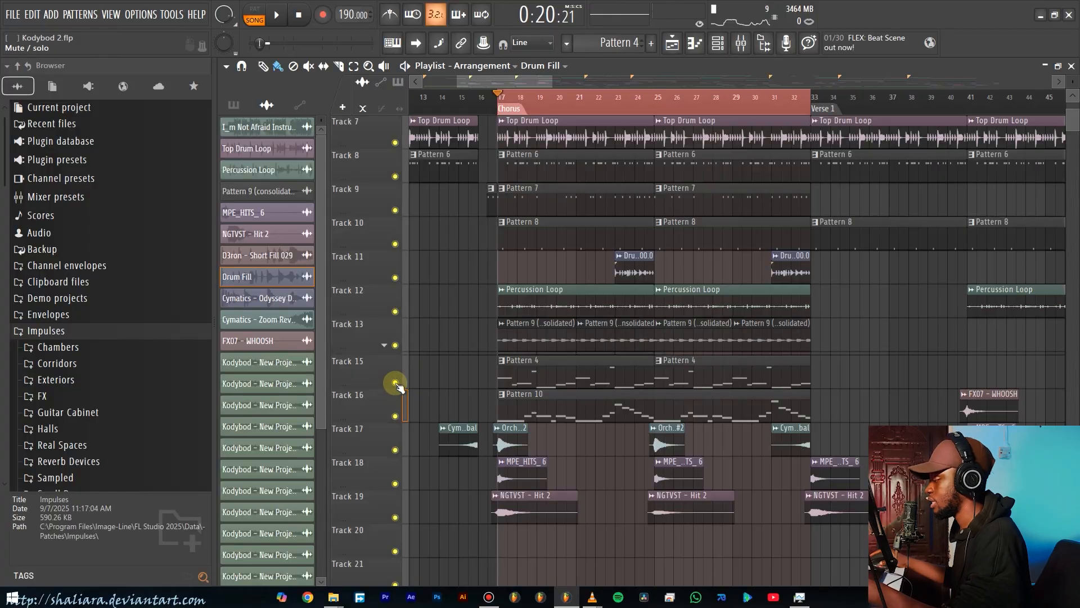
{"action": "scroll", "coordinate": [508, 323], "scroll_direction": "up", "scroll_amount": 4}
{"action": "scroll", "coordinate": [512, 310], "scroll_direction": "down", "scroll_amount": 5}
{"action": "key", "text": "space"}
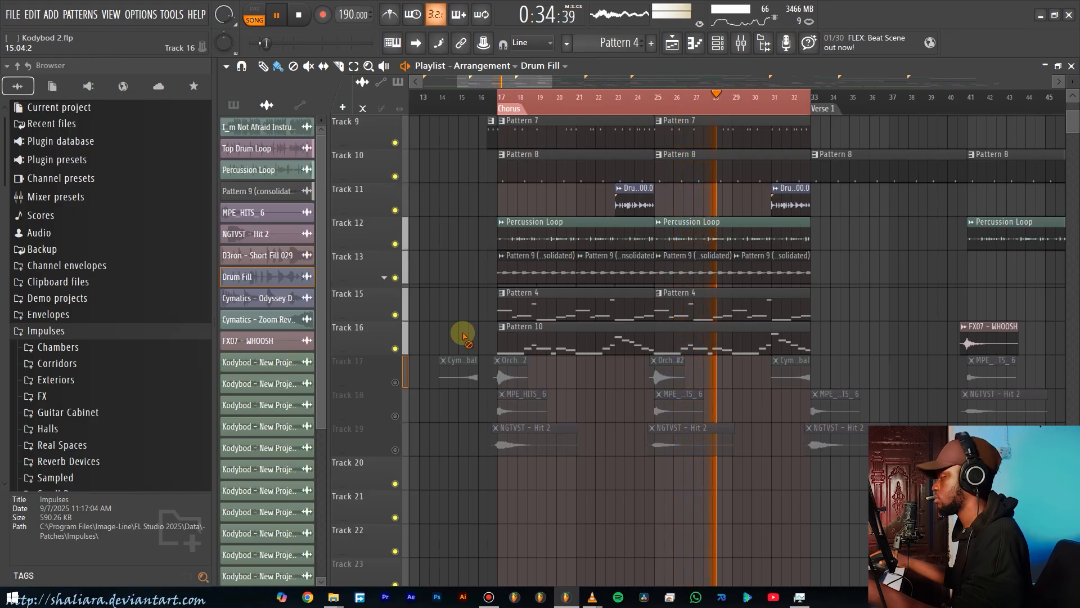
{"action": "scroll", "coordinate": [466, 336], "scroll_direction": "up", "scroll_amount": 1}
{"action": "scroll", "coordinate": [466, 335], "scroll_direction": "up", "scroll_amount": 1}
{"action": "scroll", "coordinate": [466, 335], "scroll_direction": "down", "scroll_amount": 1}
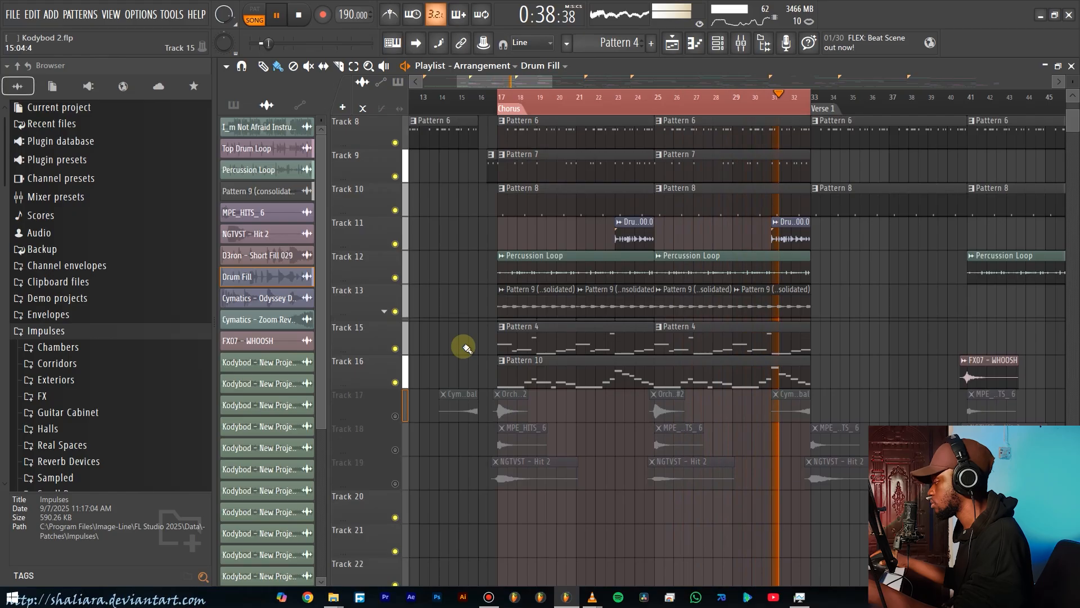
{"action": "key", "text": "space"}
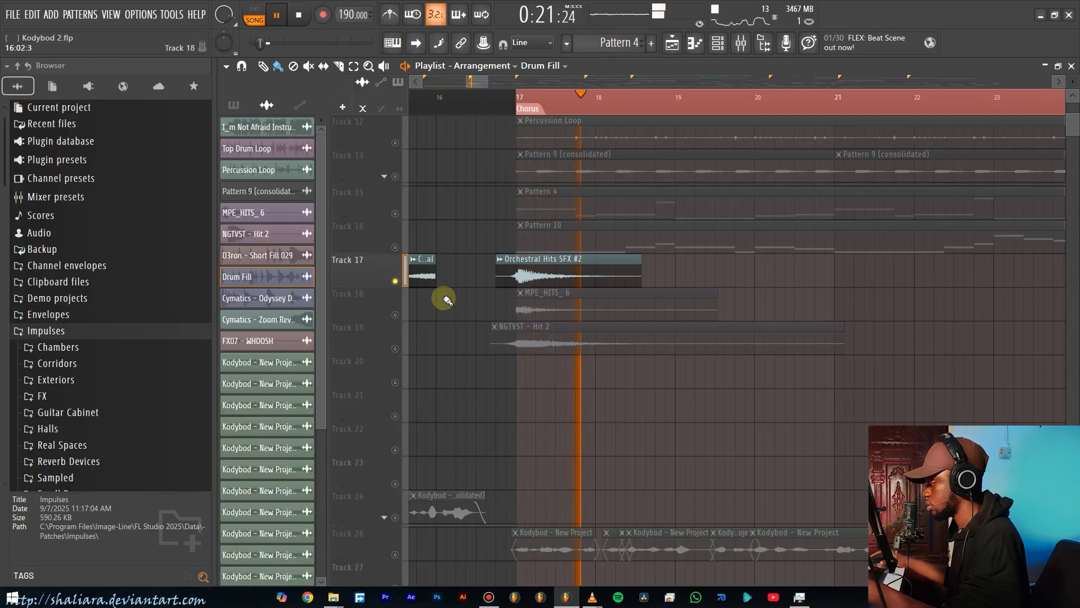
Solo Track 18 and audition the MPE_HITS_6 clip at the start of the chorus.
{"action": "left_click", "coordinate": [397, 317]}
{"action": "key", "text": "space"}
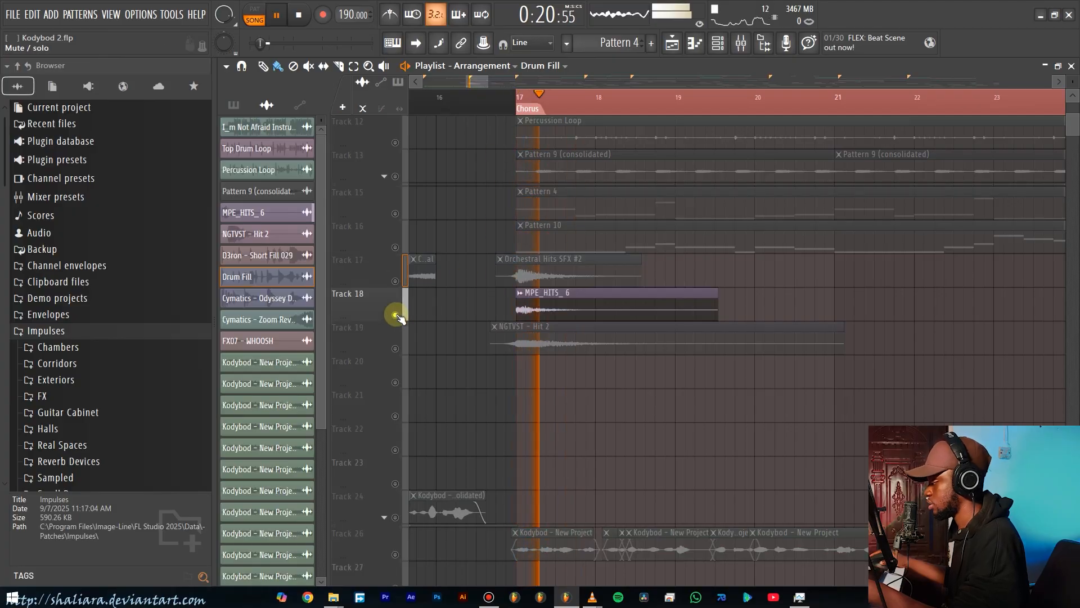
{"action": "key", "text": "space"}
Solo Track 19 and audition the NGTVST - Hit 2 clip at the start of the chorus.
{"action": "left_click", "coordinate": [395, 349]}
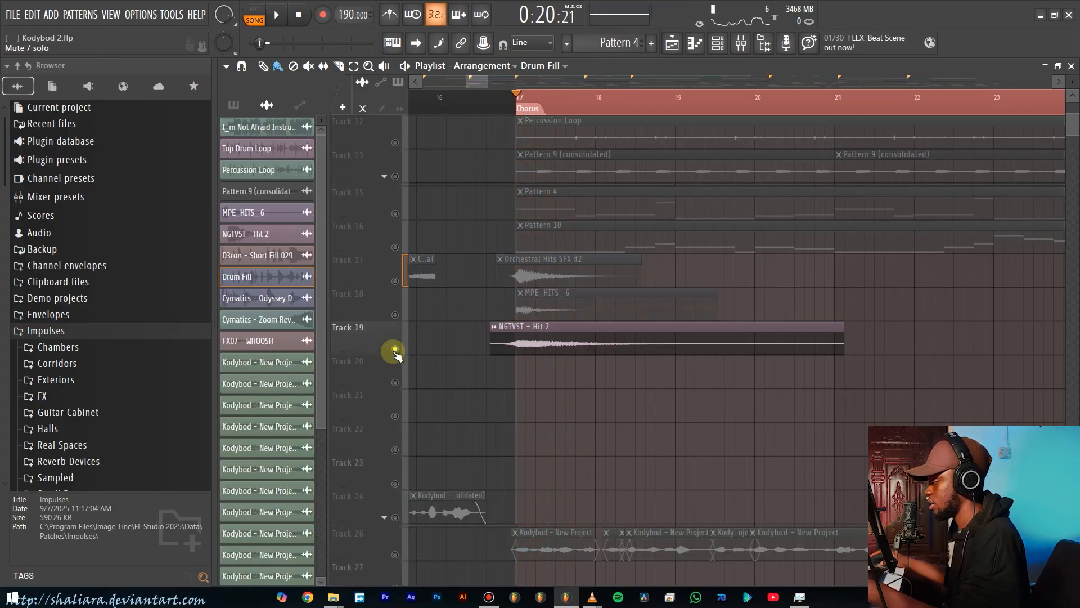
{"action": "key", "text": "space"}
{"action": "scroll", "coordinate": [704, 304], "scroll_direction": "down", "scroll_amount": 5}
{"action": "key", "text": "space"}
Solo Track 17 and audition its Cymatics cymbal clip from bar 31, near the end of the chorus.
{"action": "left_click", "coordinate": [743, 103]}
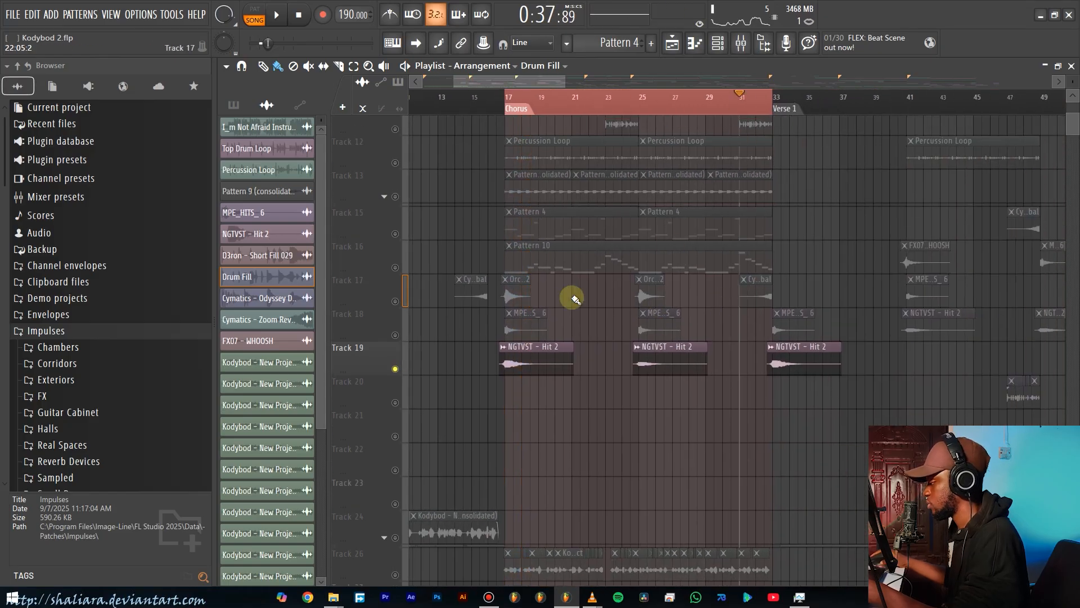
{"action": "left_click", "coordinate": [396, 303]}
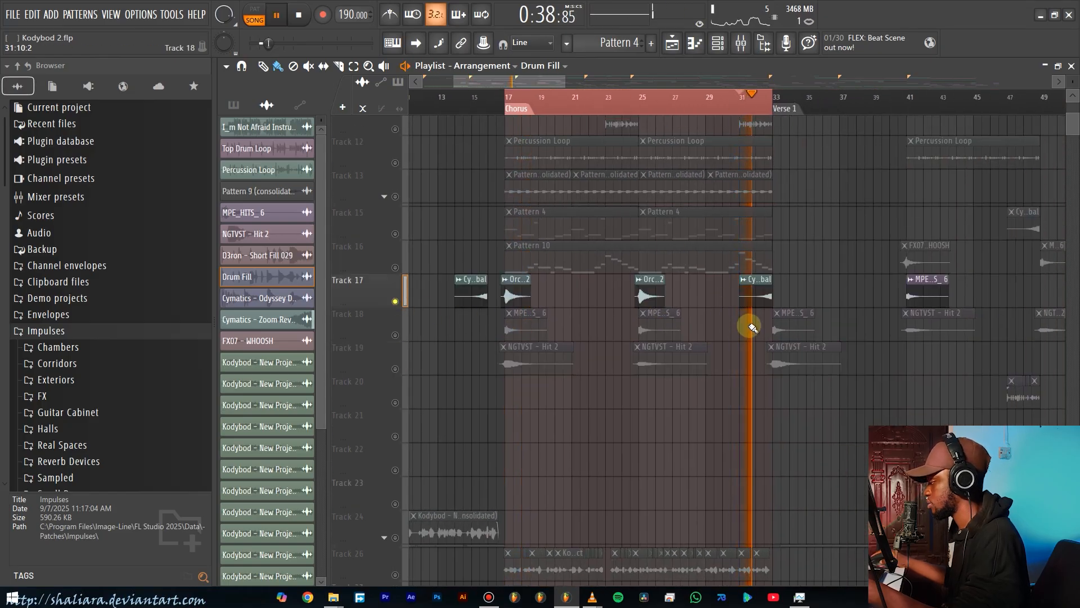
{"action": "scroll", "coordinate": [754, 329], "scroll_direction": "down", "scroll_amount": 3}
{"action": "scroll", "coordinate": [774, 331], "scroll_direction": "down", "scroll_amount": 2}
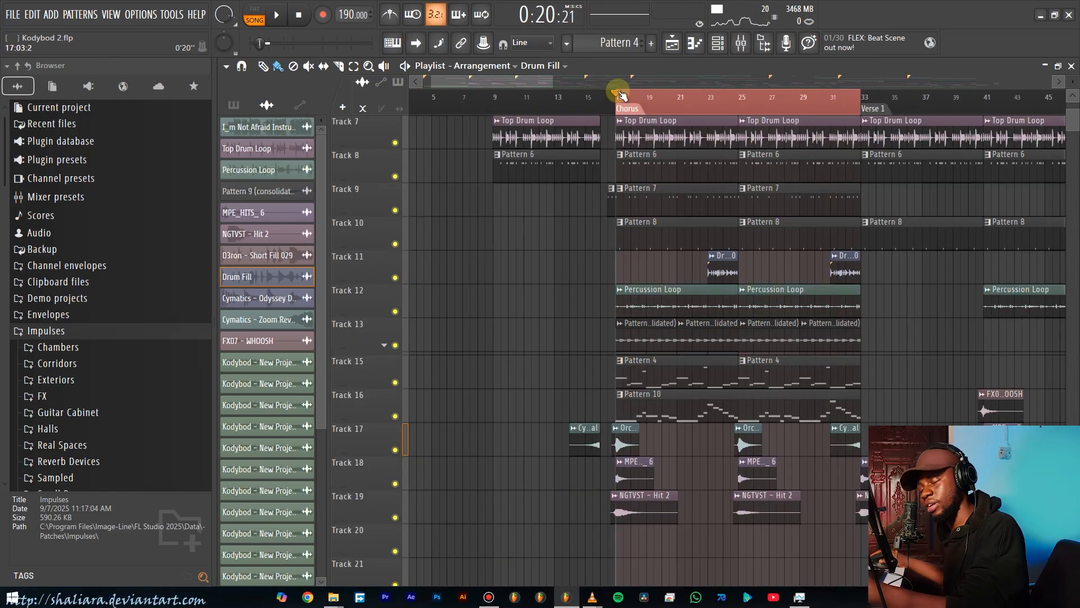
Play the chorus from bar 17 with all its instrument and effect layers together, including the hits and cymbals on Tracks 17 to 19.
{"action": "key", "text": "space"}
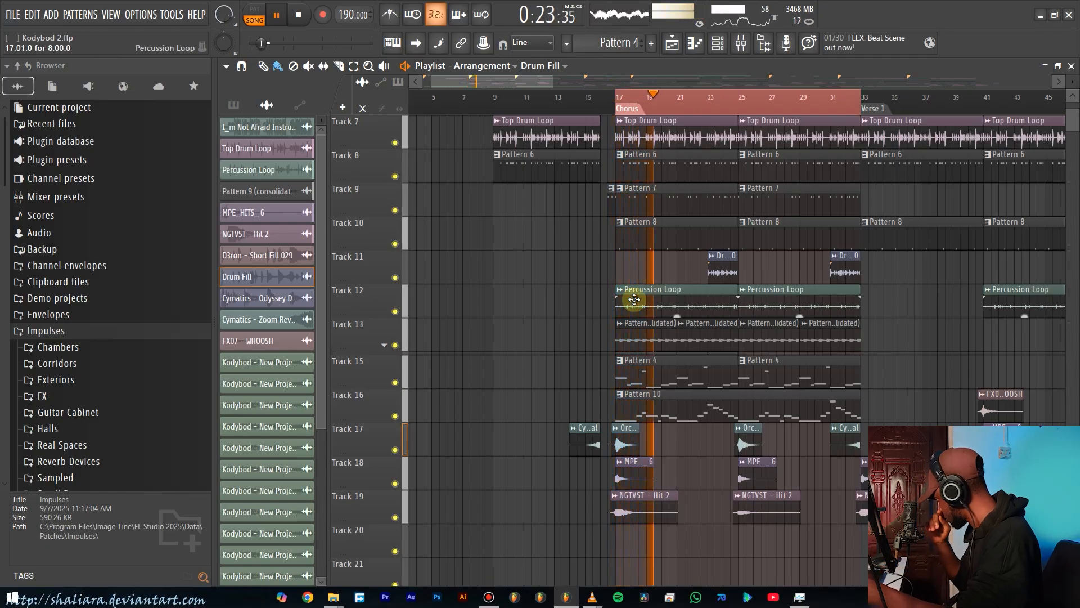
{"action": "scroll", "coordinate": [738, 437], "scroll_direction": "up", "scroll_amount": 3}
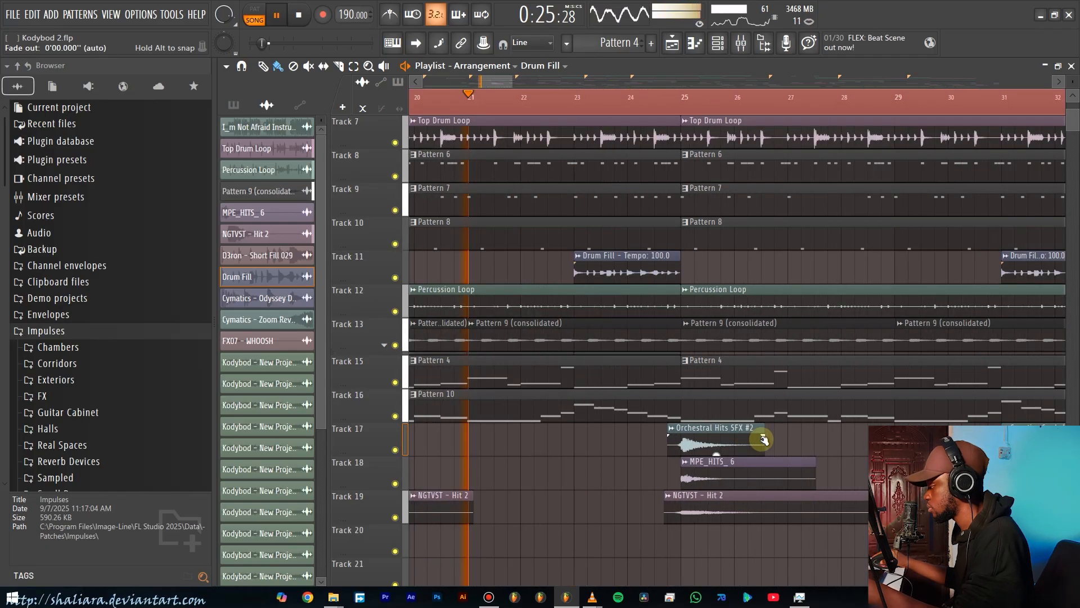
{"action": "scroll", "coordinate": [788, 448], "scroll_direction": "down", "scroll_amount": 5}
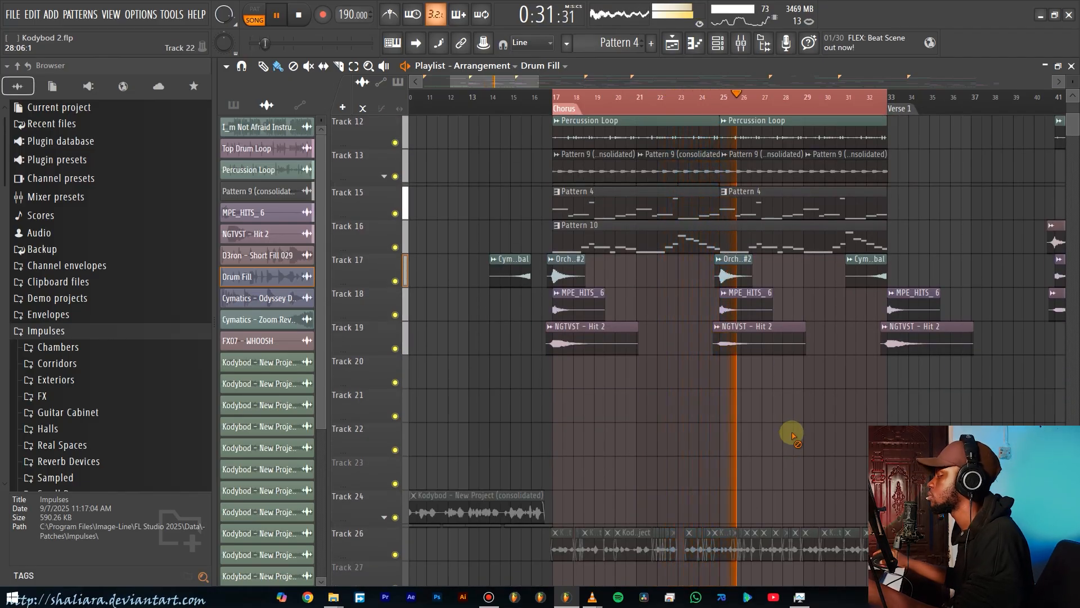
{"action": "scroll", "coordinate": [786, 430], "scroll_direction": "up", "scroll_amount": 3}
{"action": "scroll", "coordinate": [834, 404], "scroll_direction": "down", "scroll_amount": 1}
{"action": "left_click_drag", "start_coordinate": [823, 408], "coordinate": [797, 431]}
{"action": "scroll", "coordinate": [825, 394], "scroll_direction": "down", "scroll_amount": 1}
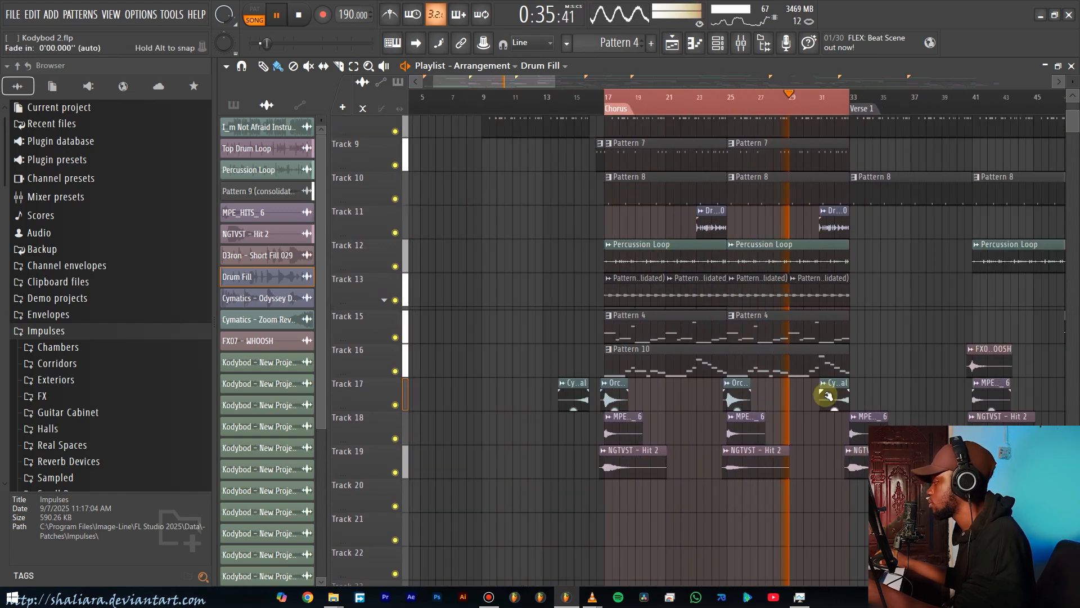
{"action": "left_click_drag", "start_coordinate": [863, 364], "coordinate": [825, 390]}
{"action": "scroll", "coordinate": [825, 390], "scroll_direction": "up", "scroll_amount": 1}
{"action": "scroll", "coordinate": [826, 388], "scroll_direction": "down", "scroll_amount": 1}
{"action": "scroll", "coordinate": [830, 388], "scroll_direction": "down", "scroll_amount": 1}
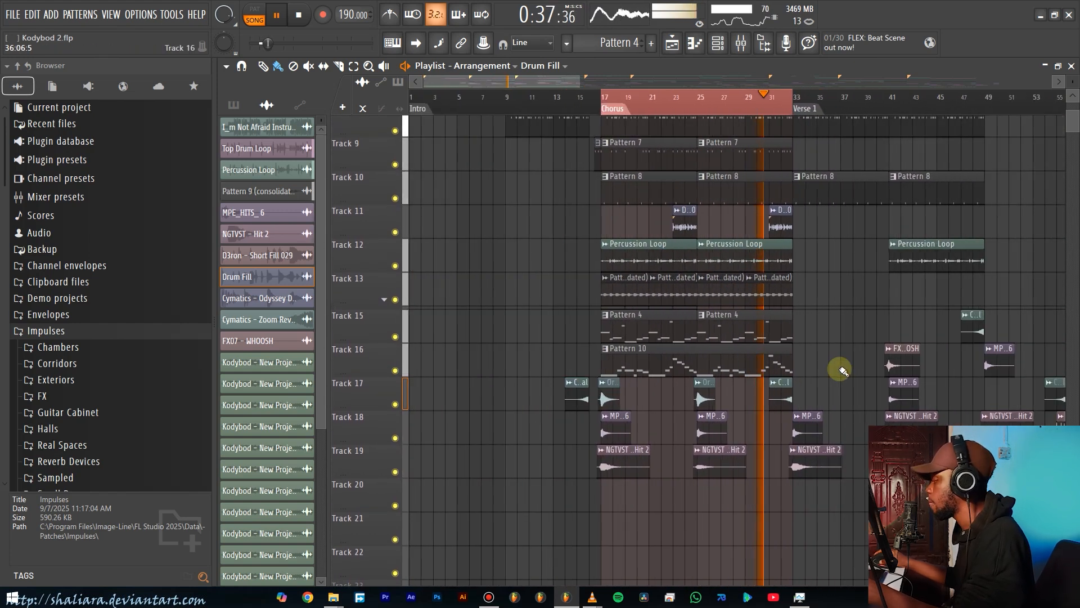
{"action": "scroll", "coordinate": [788, 393], "scroll_direction": "up", "scroll_amount": 2}
{"action": "scroll", "coordinate": [785, 394], "scroll_direction": "down", "scroll_amount": 2}
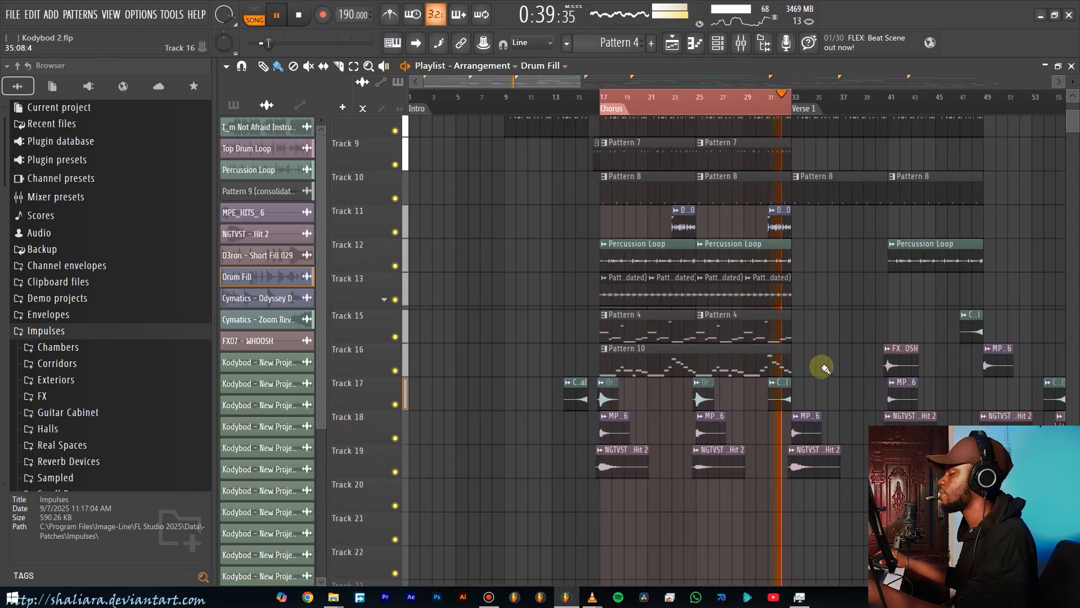
{"action": "scroll", "coordinate": [773, 360], "scroll_direction": "down", "scroll_amount": 1}
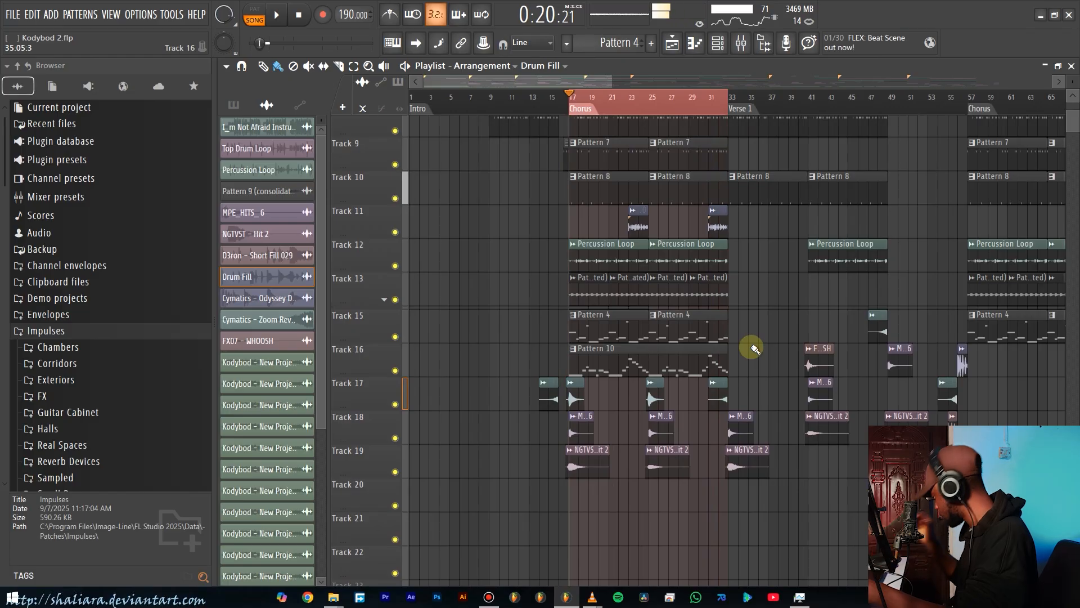